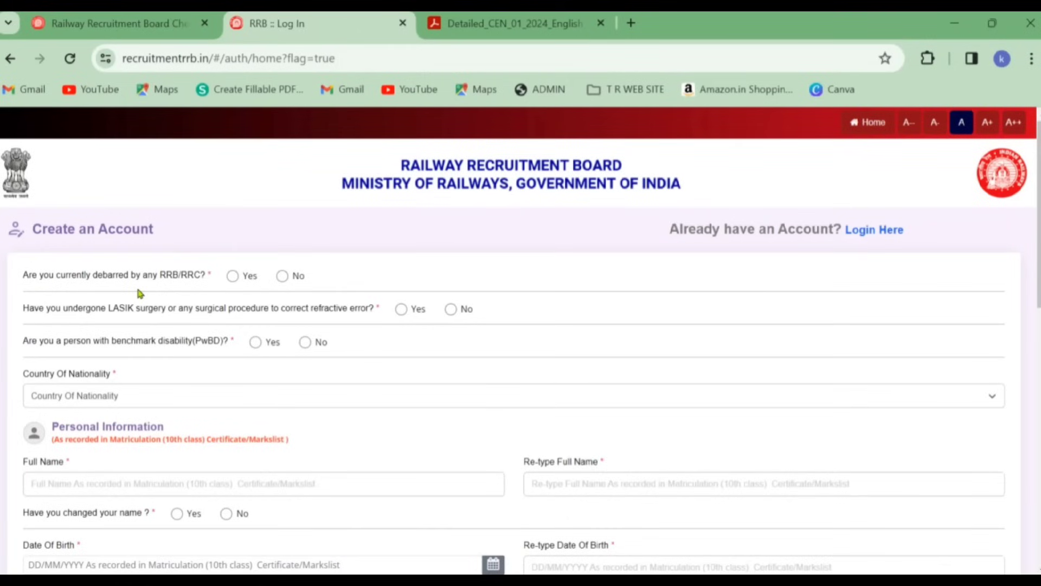
# Answer No to the questions on being debarred by any RRB/RRC, LASIK or refractive surgery, and benchmark disability.
pyautogui.click(283, 276)
pyautogui.click(233, 276)
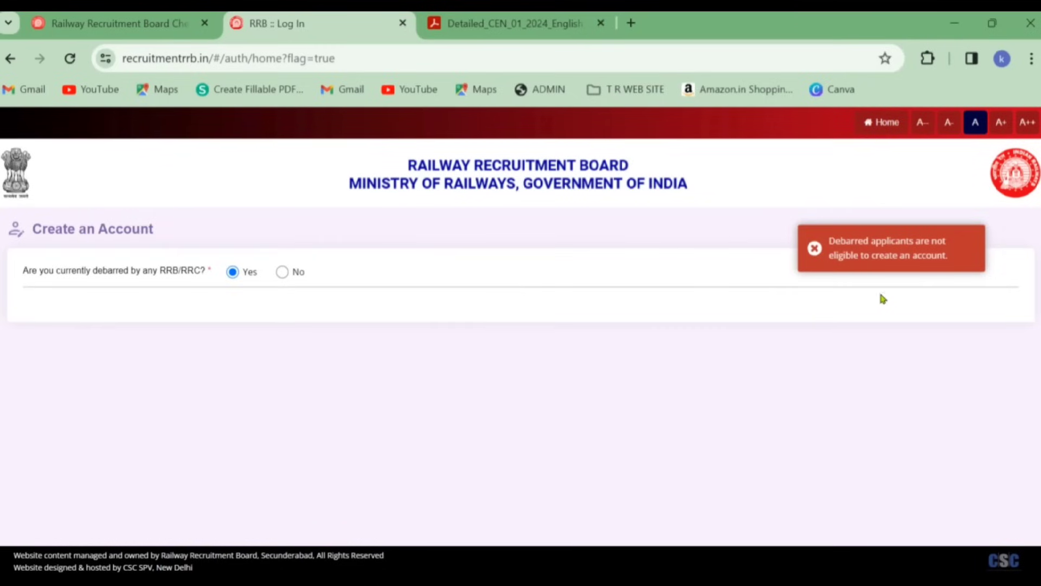
pyautogui.click(282, 272)
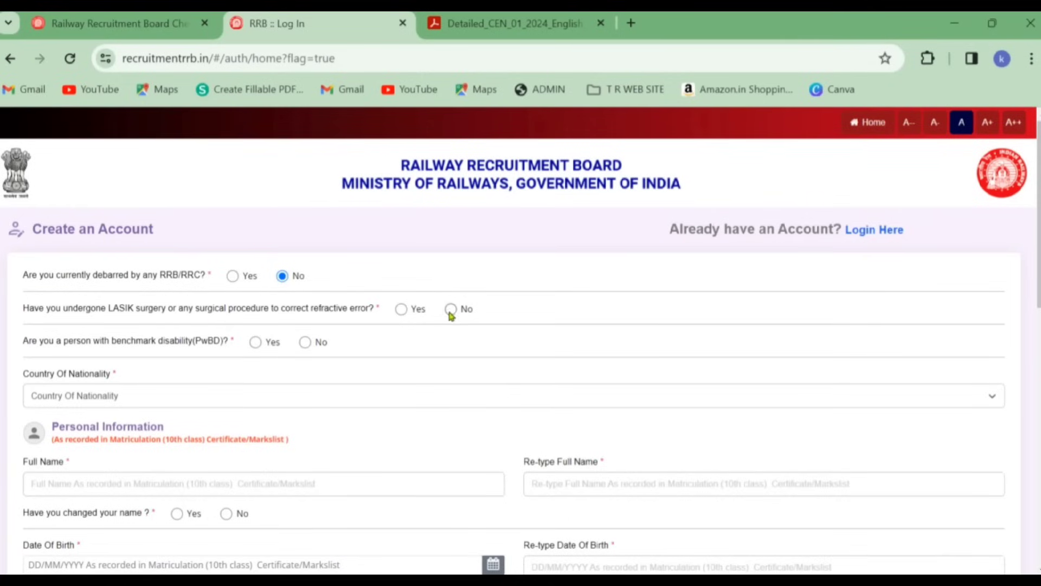
pyautogui.click(402, 309)
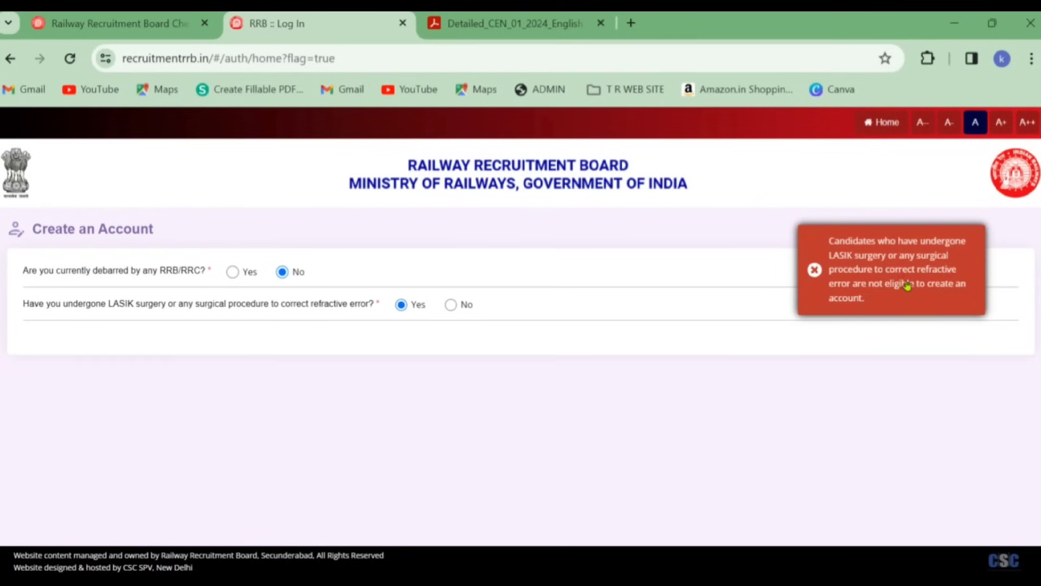
pyautogui.click(450, 305)
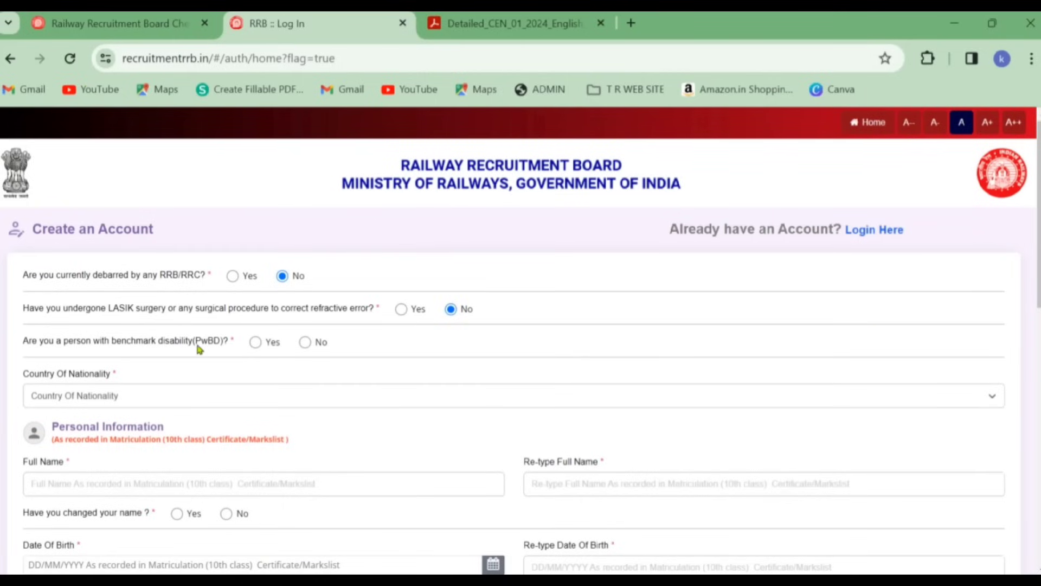
pyautogui.click(255, 343)
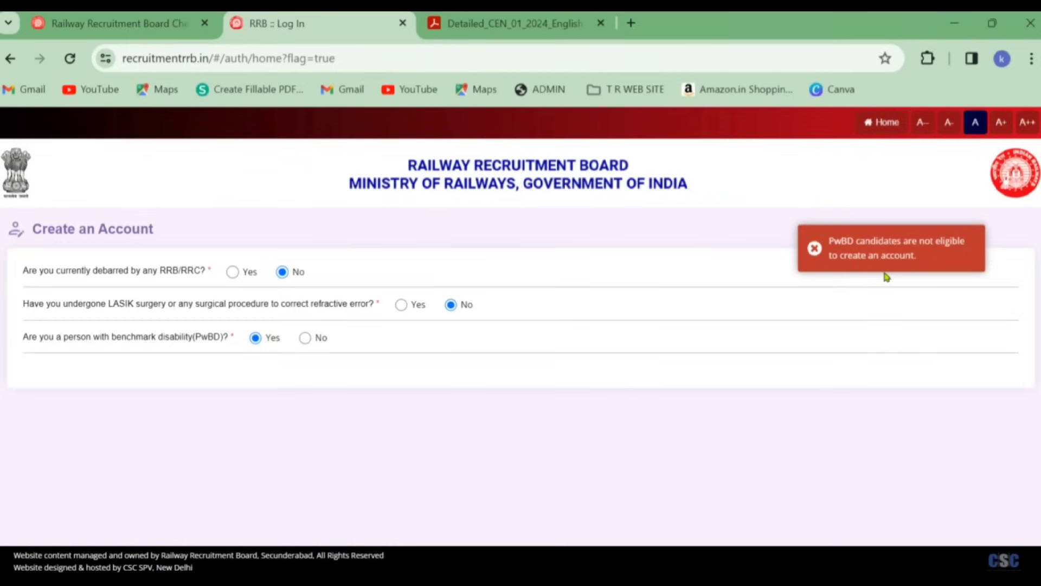
pyautogui.click(305, 337)
# Set the country of nationality to India.
pyautogui.scroll(-1, 556, 356)
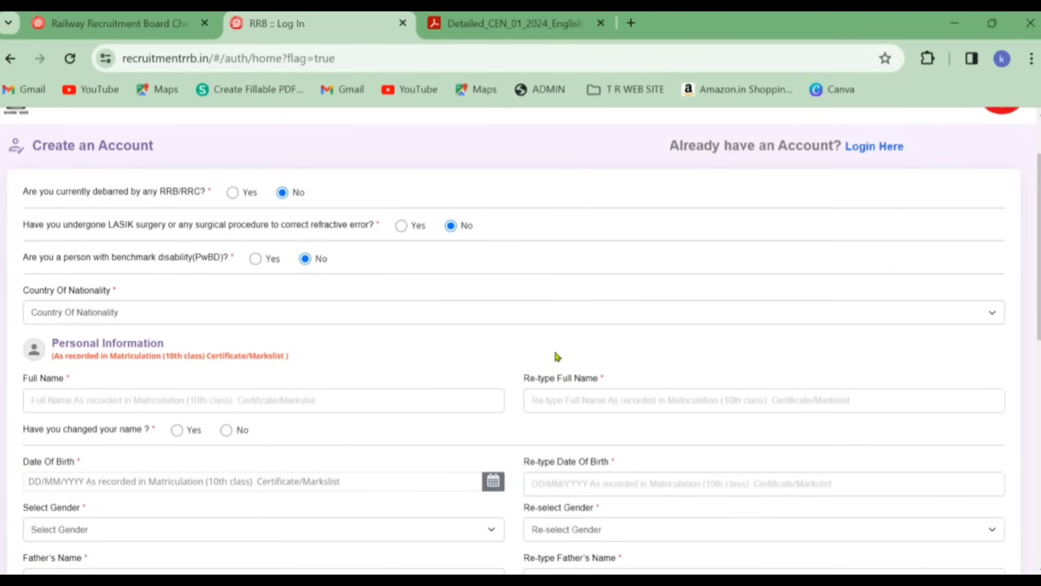
pyautogui.click(291, 317)
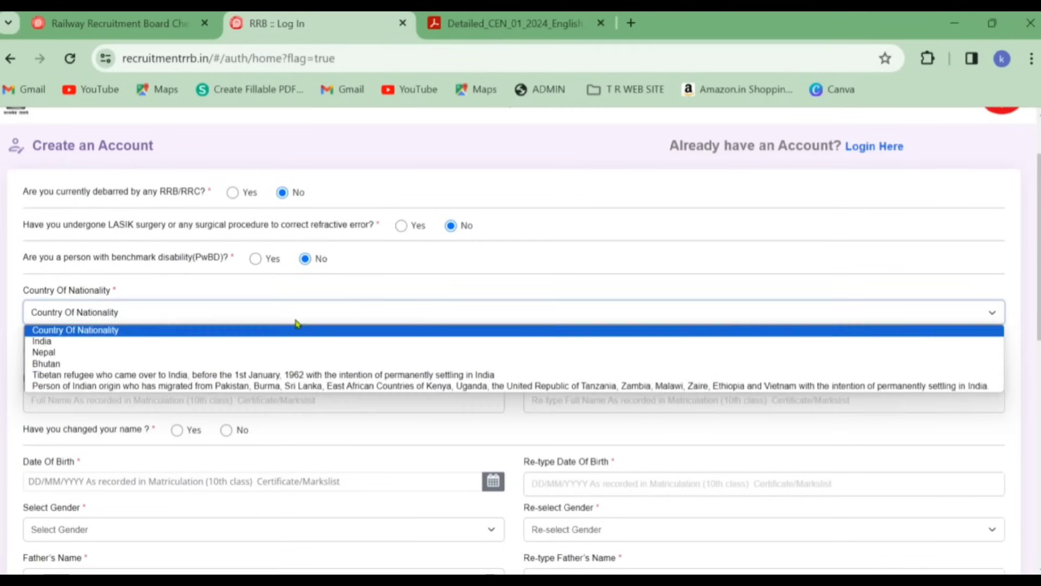
pyautogui.click(281, 349)
# Try Yes for the changed-name question, accept its legal documentation notice, and set the answer to No.
pyautogui.scroll(-3, 275, 350)
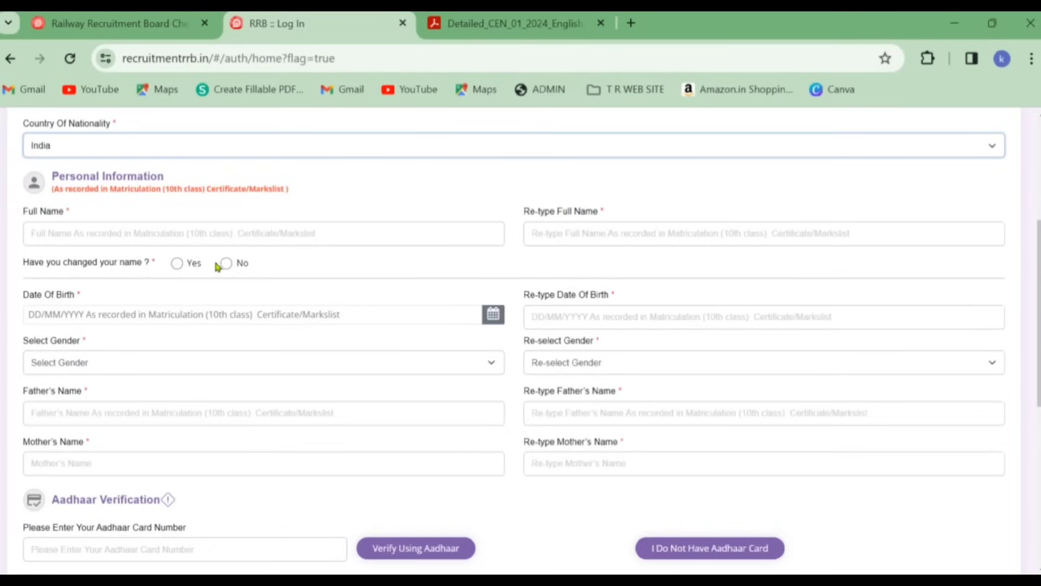
pyautogui.click(178, 264)
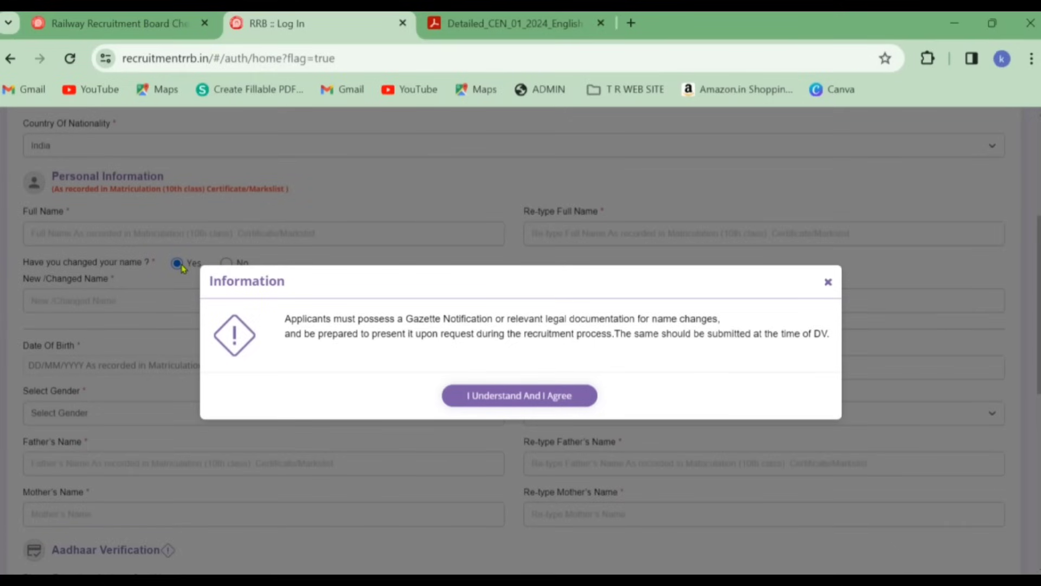
pyautogui.click(541, 394)
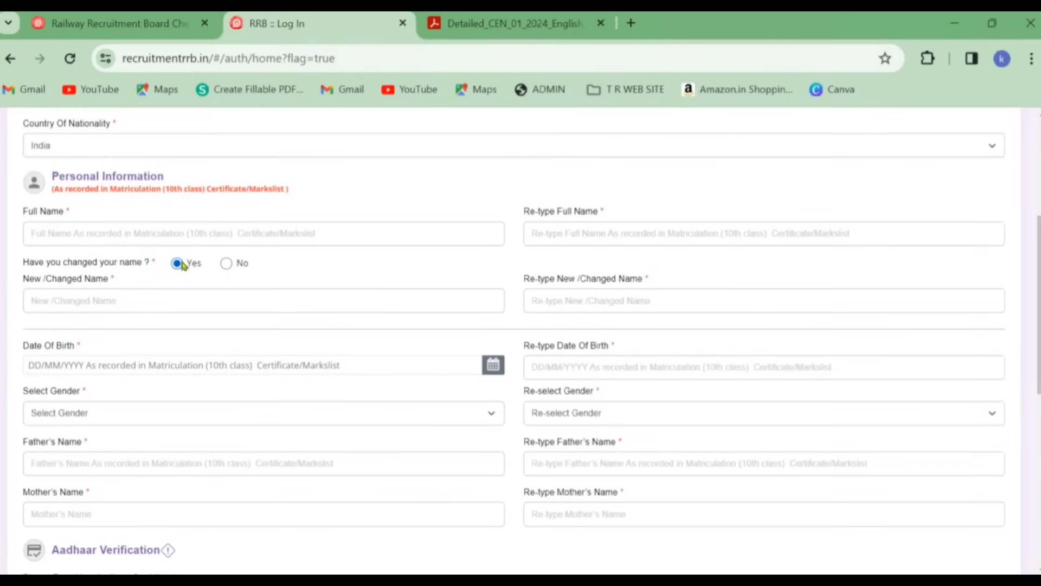
pyautogui.click(227, 265)
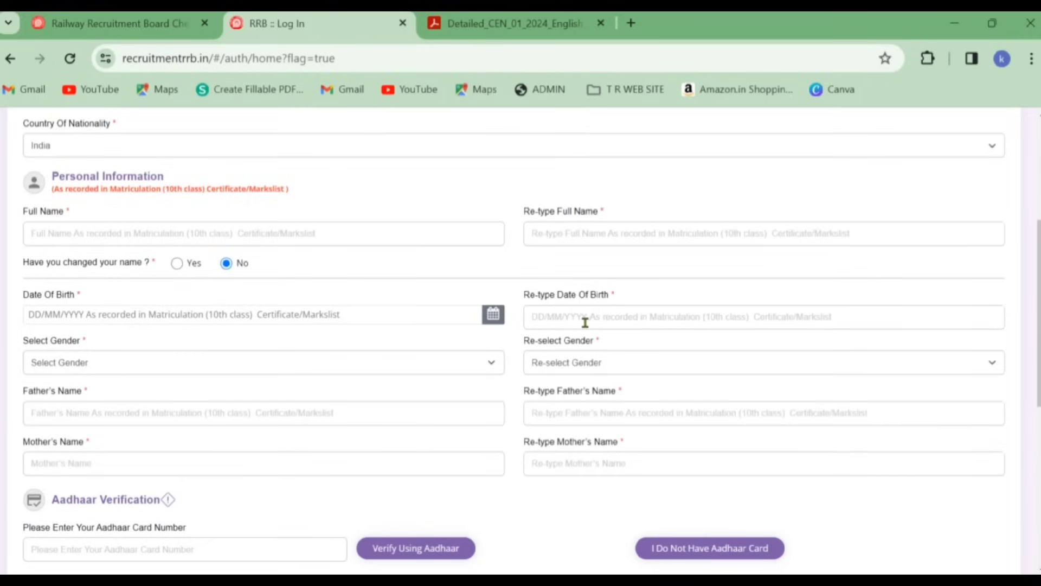
# Set the gender to Male and re-select Male in the gender confirmation.
pyautogui.click(68, 361)
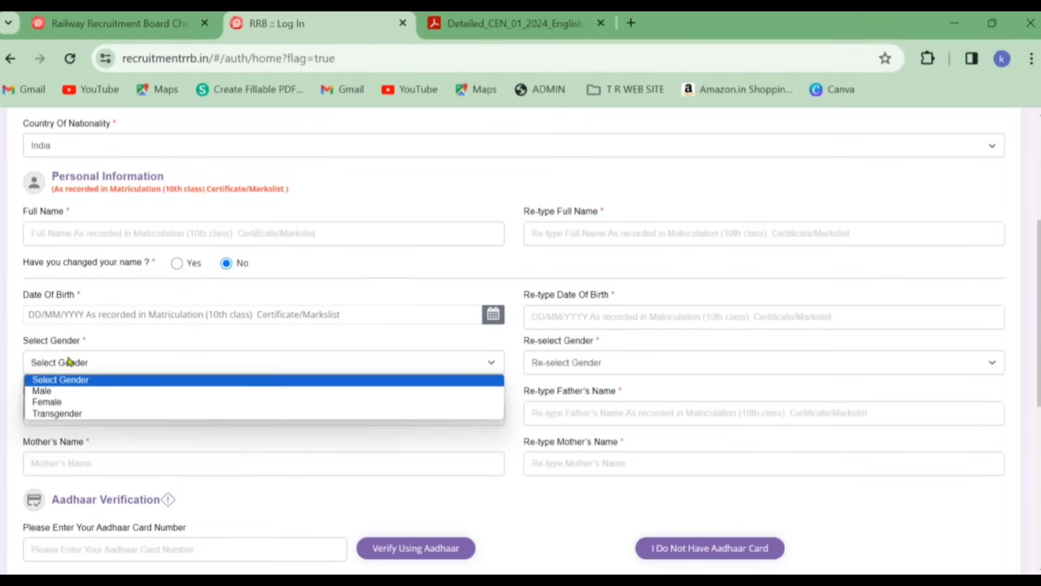
pyautogui.click(74, 391)
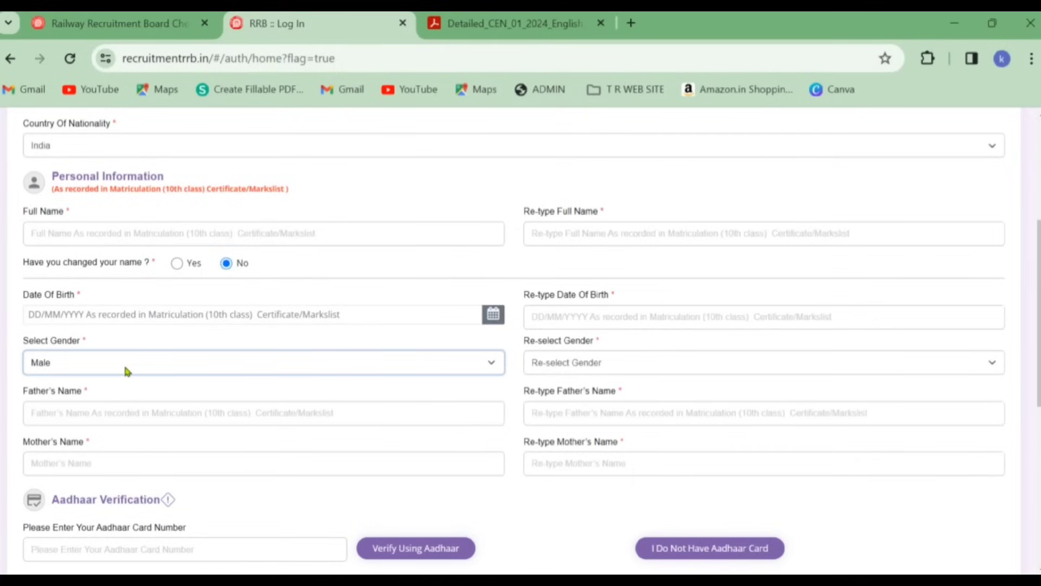
pyautogui.click(617, 369)
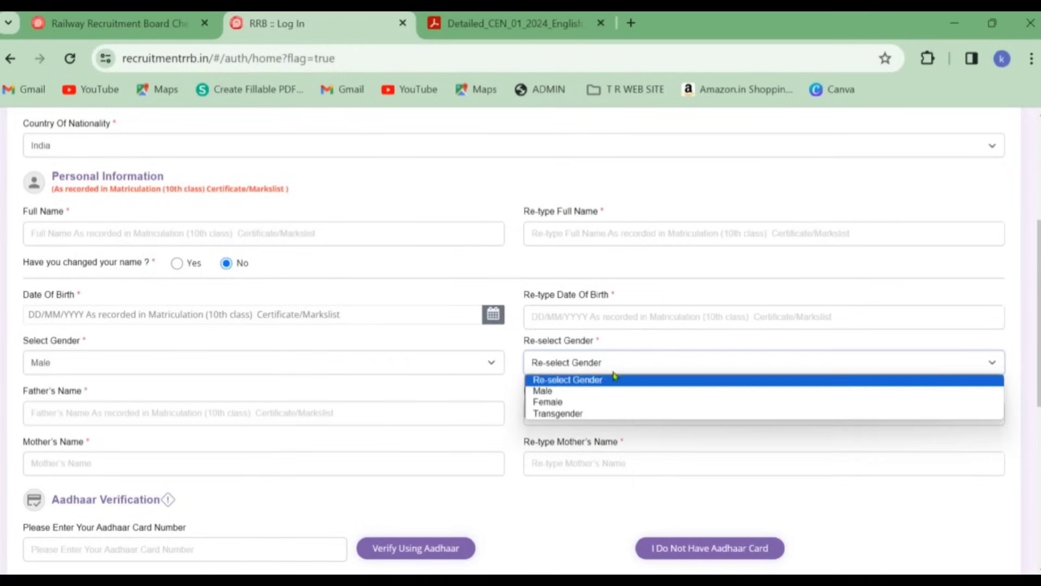
pyautogui.click(582, 393)
pyautogui.click(158, 417)
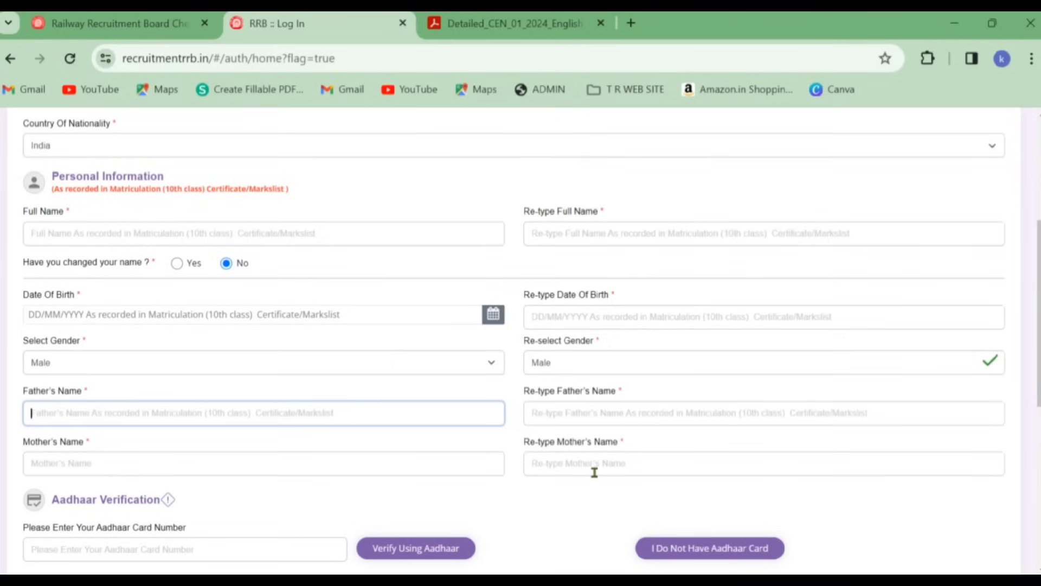
pyautogui.scroll(-3, 591, 472)
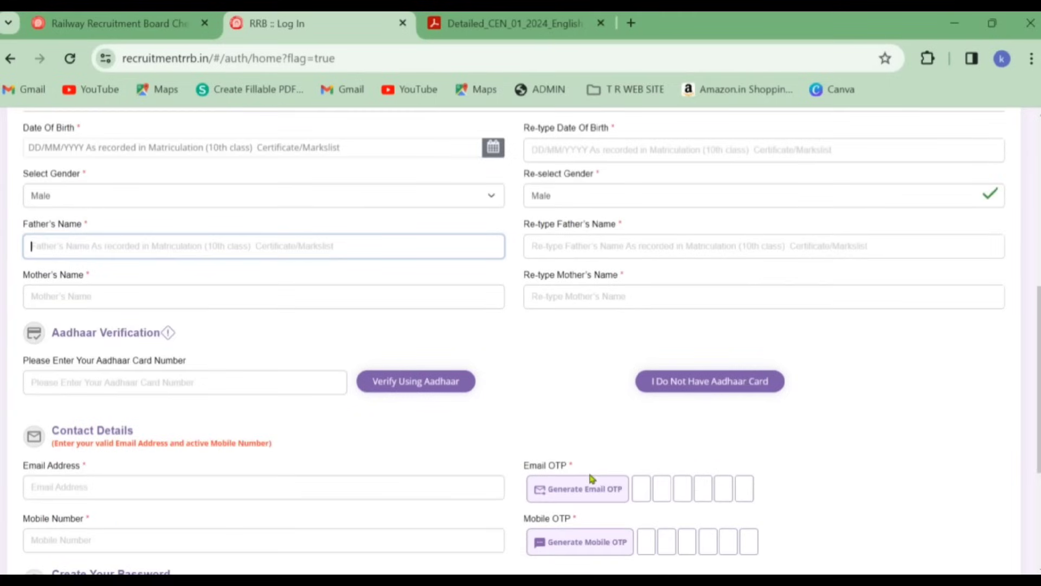
pyautogui.scroll(3, 553, 393)
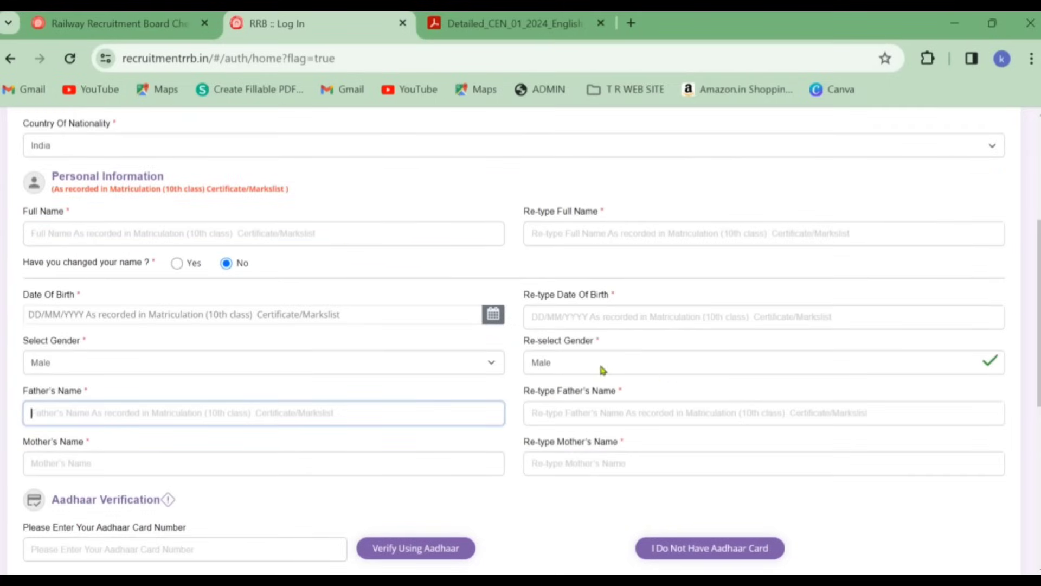
pyautogui.scroll(-5, 598, 369)
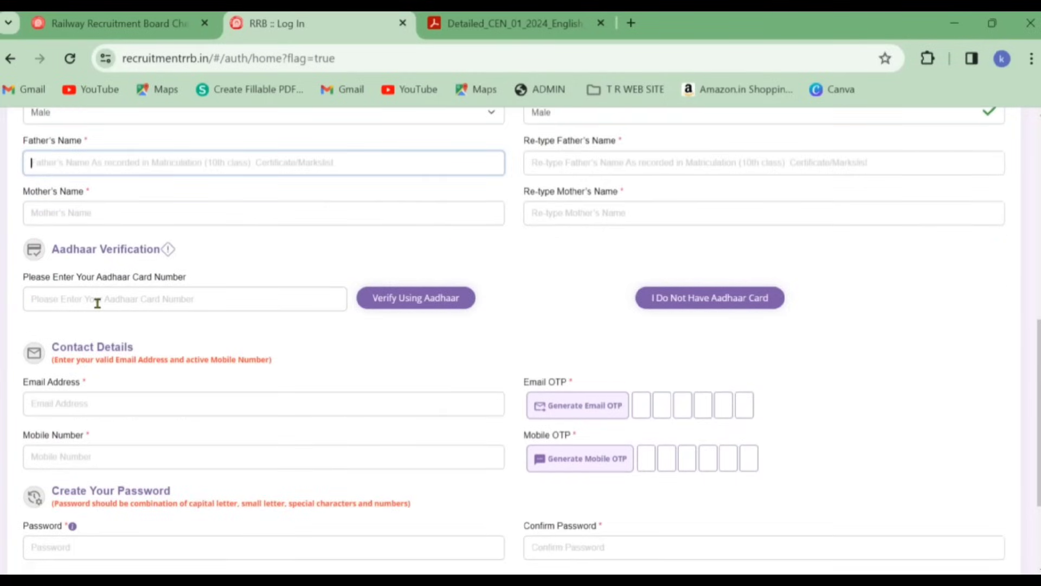
pyautogui.click(98, 303)
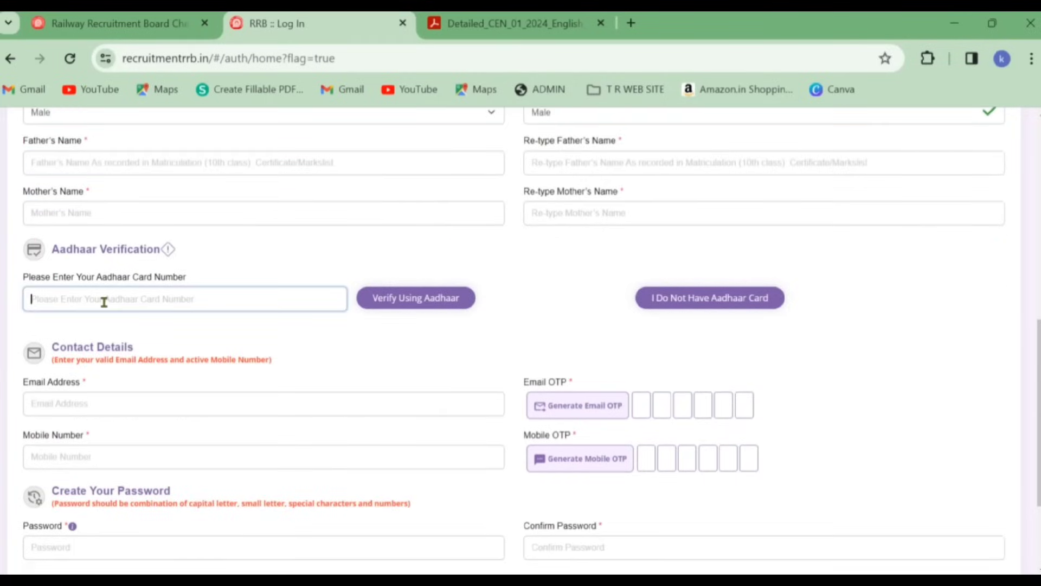
pyautogui.click(423, 312)
# Try the no-Aadhaar identification option with PAN and Voter ID as proof of ID, and return to Aadhaar verification.
pyautogui.click(710, 303)
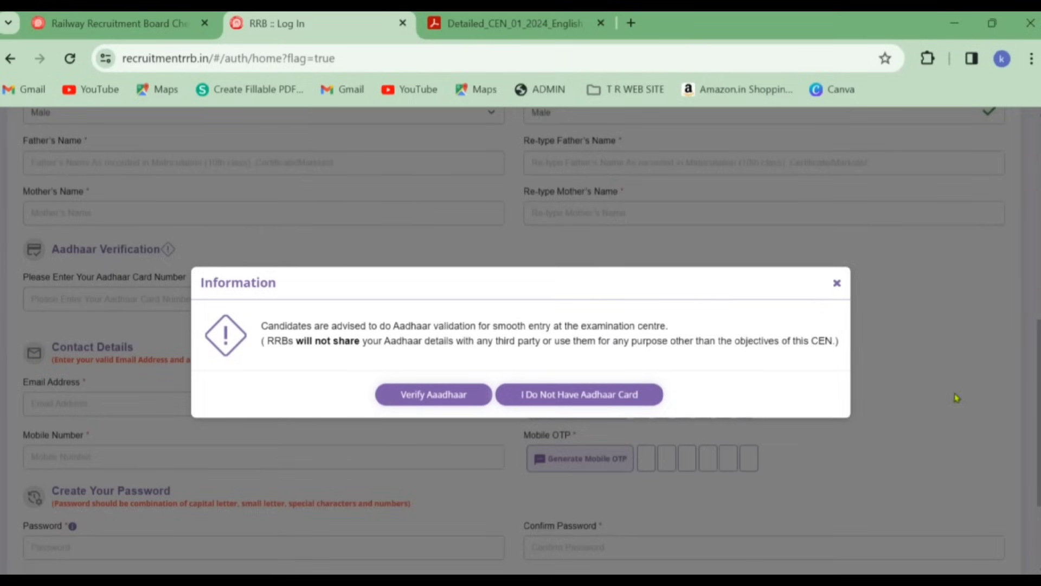
pyautogui.click(577, 395)
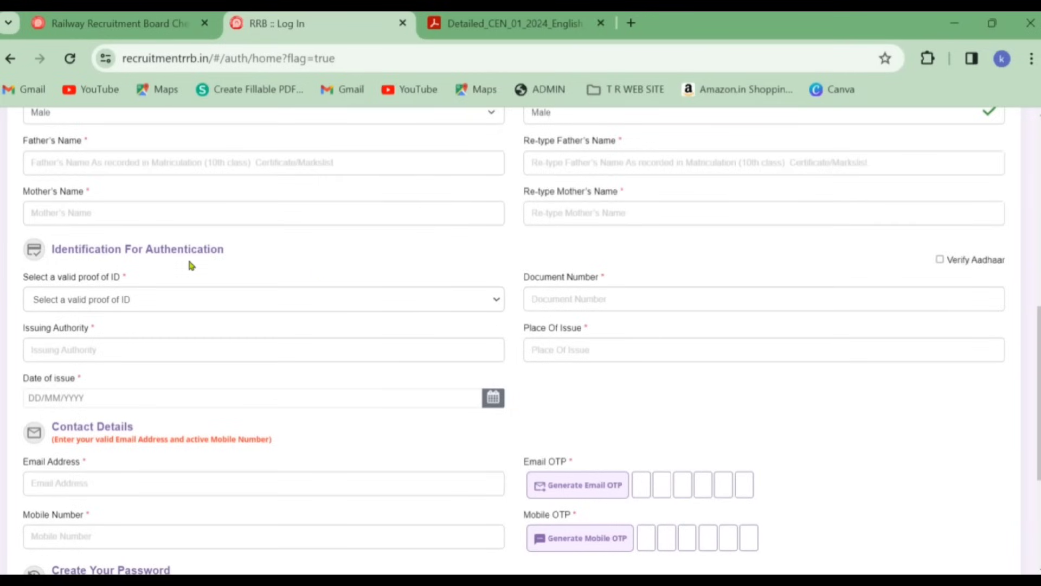
pyautogui.click(150, 303)
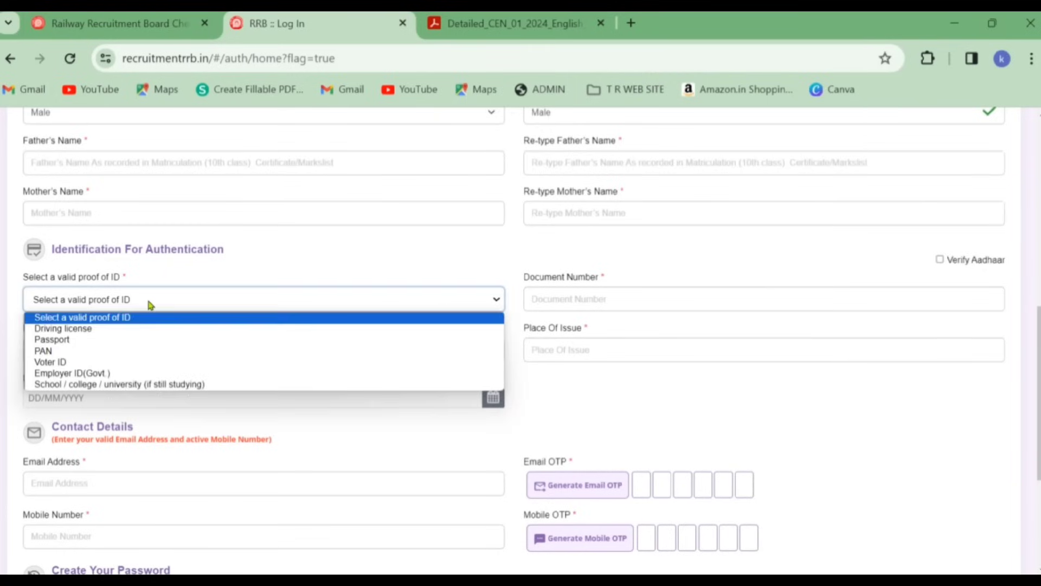
pyautogui.click(103, 353)
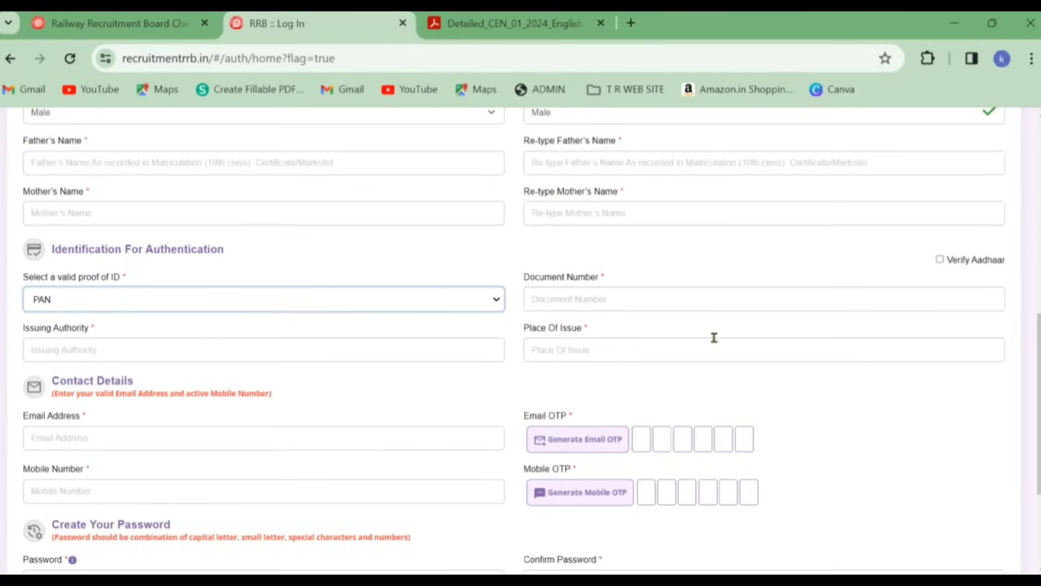
pyautogui.click(263, 302)
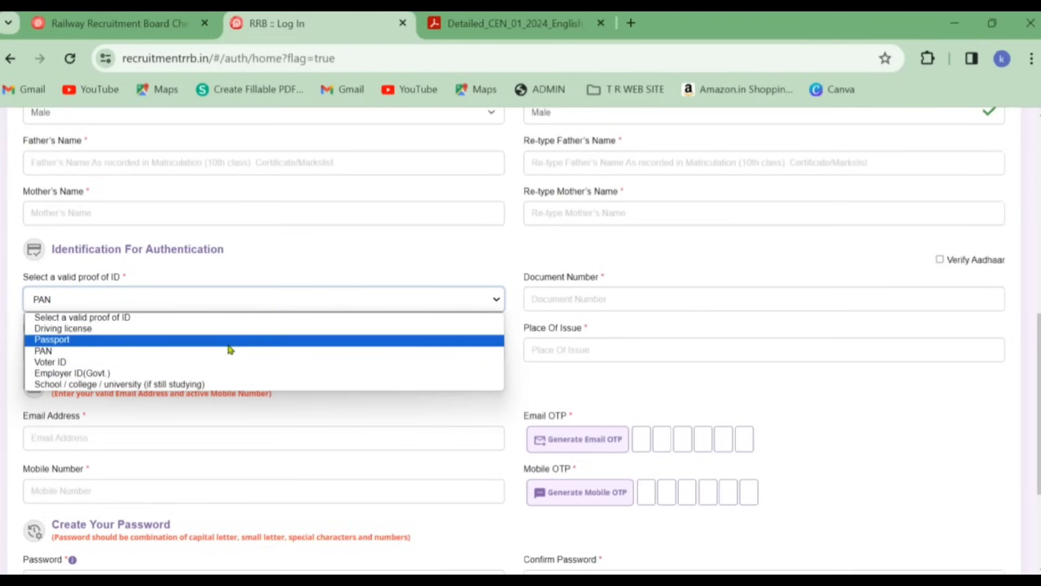
pyautogui.click(216, 362)
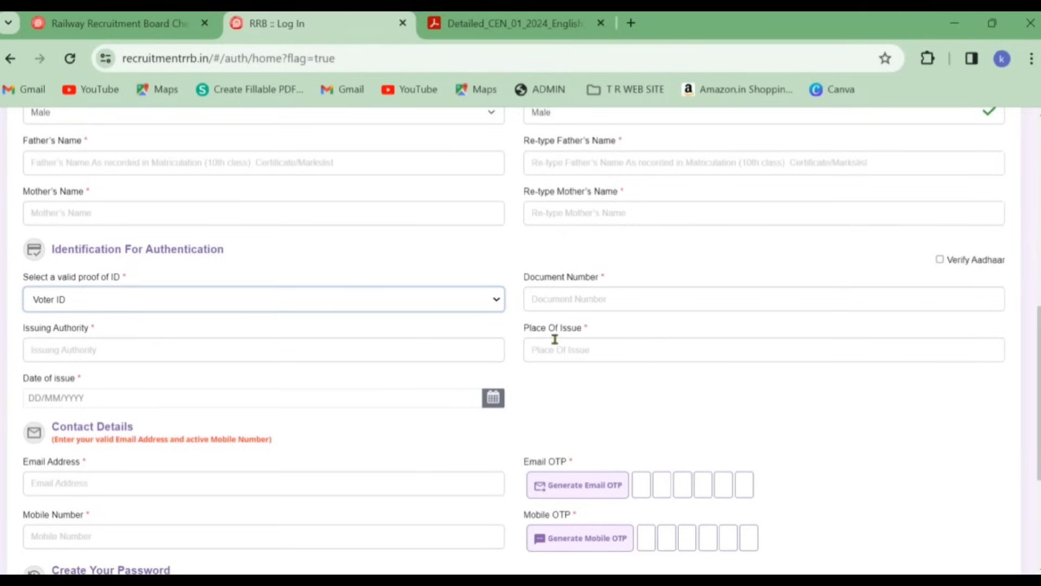
pyautogui.click(939, 261)
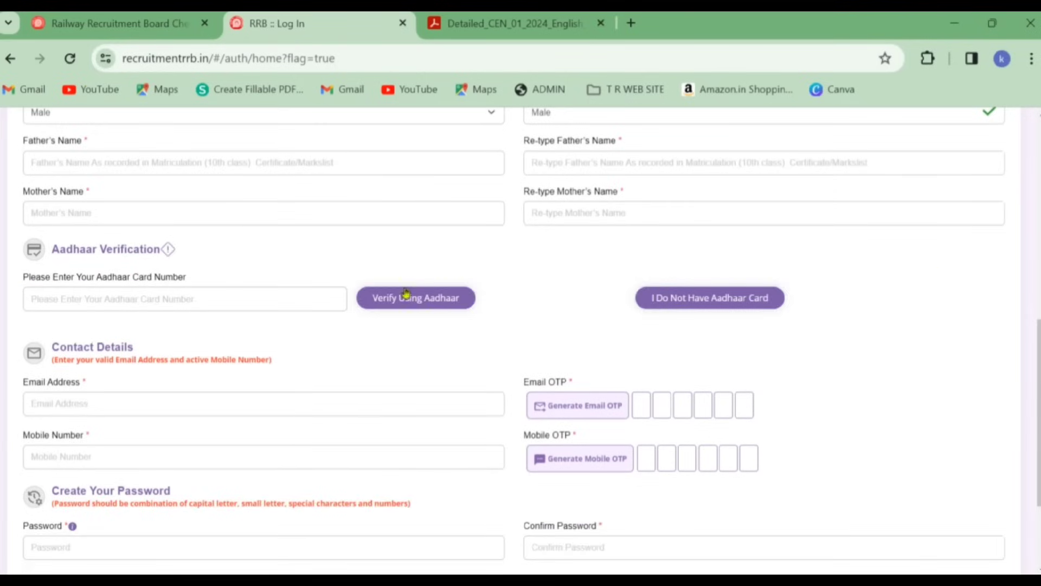
# Examine the Aadhaar number, email address, mobile number and password fields, including the password requirements.
pyautogui.click(230, 297)
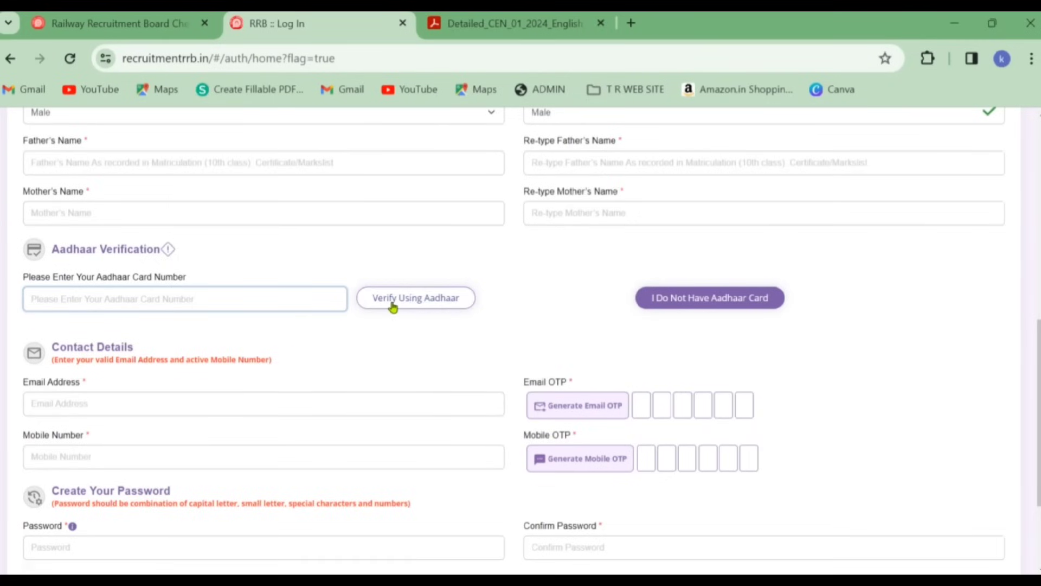
pyautogui.scroll(-2, 359, 380)
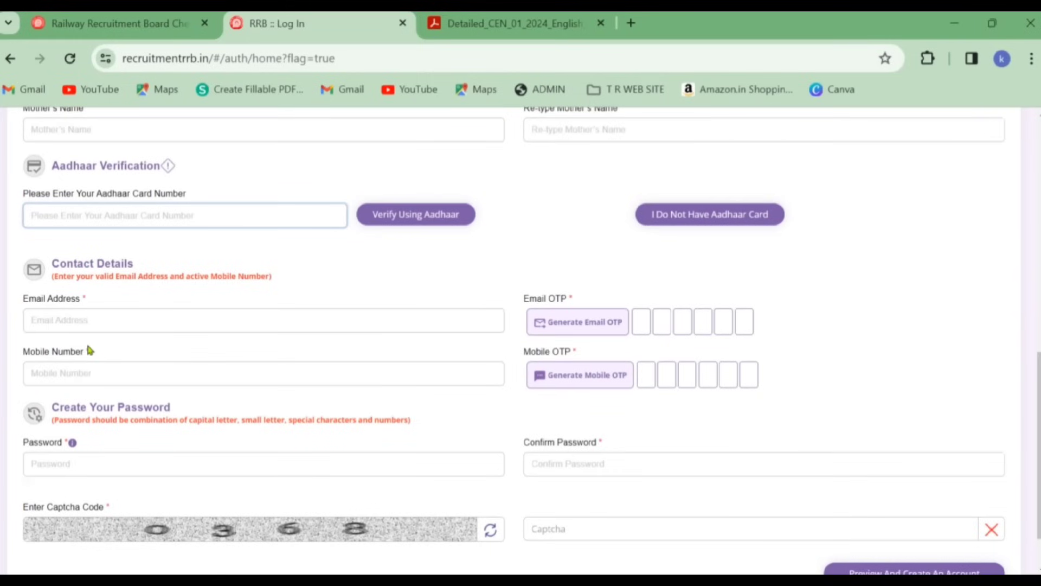
pyautogui.click(206, 322)
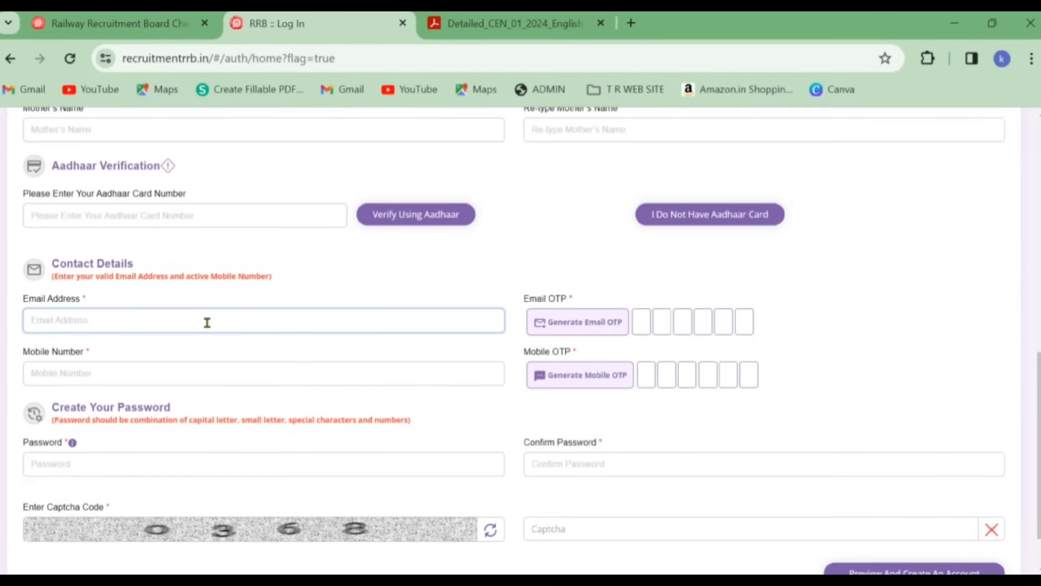
pyautogui.click(208, 368)
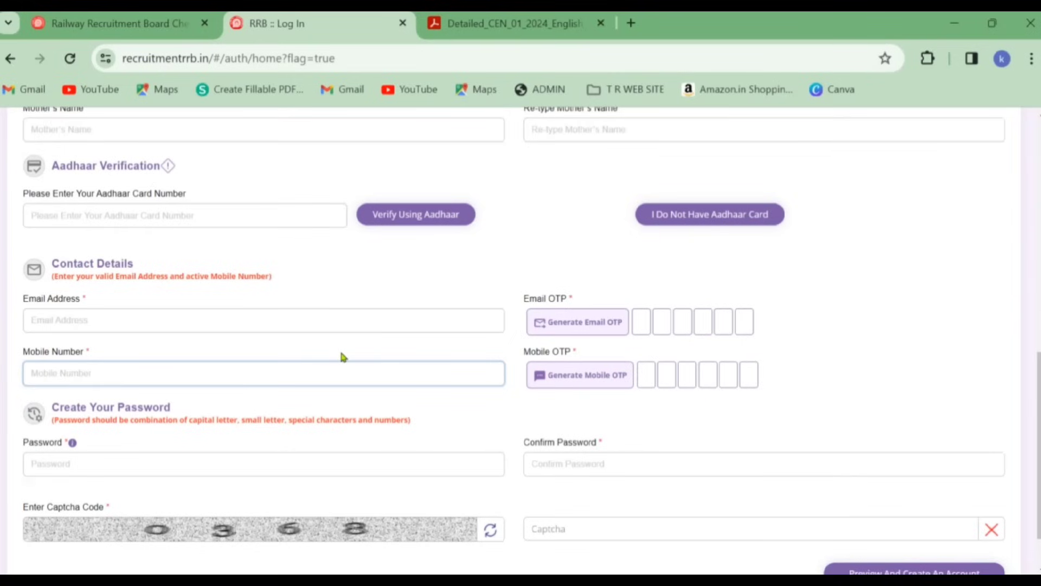
pyautogui.scroll(-2, 342, 356)
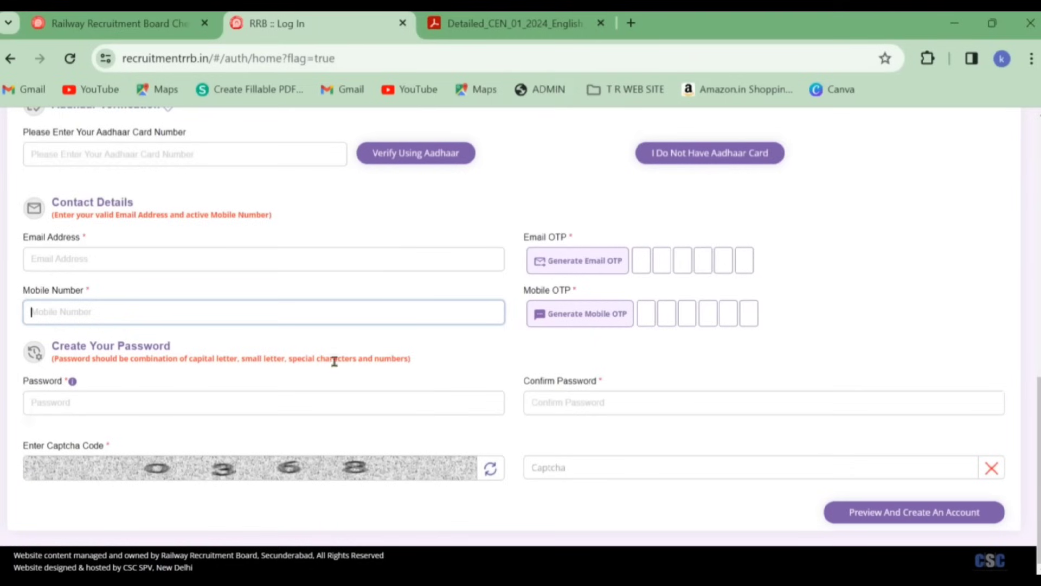
pyautogui.click(218, 404)
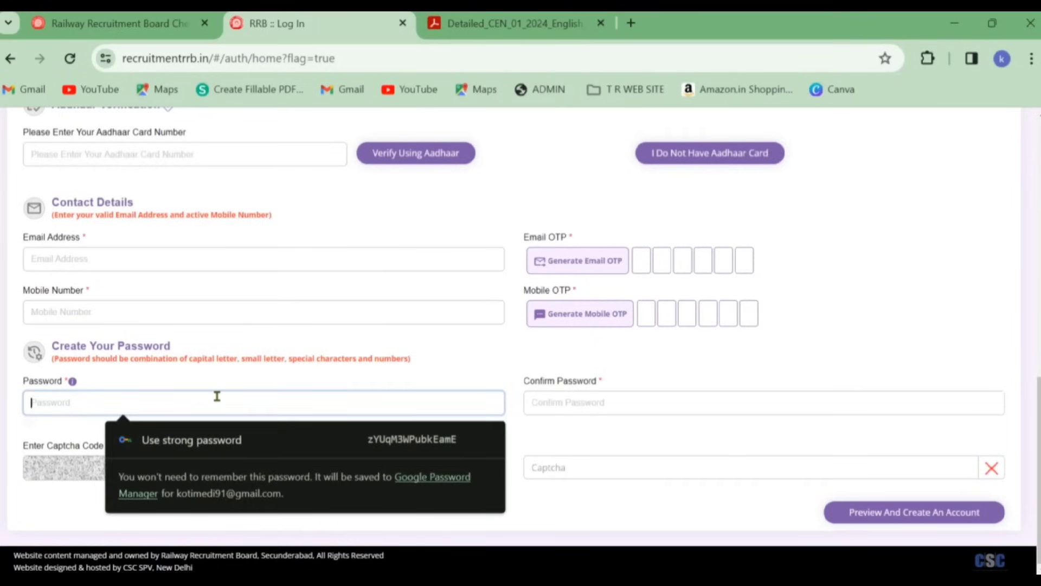
pyautogui.click(487, 365)
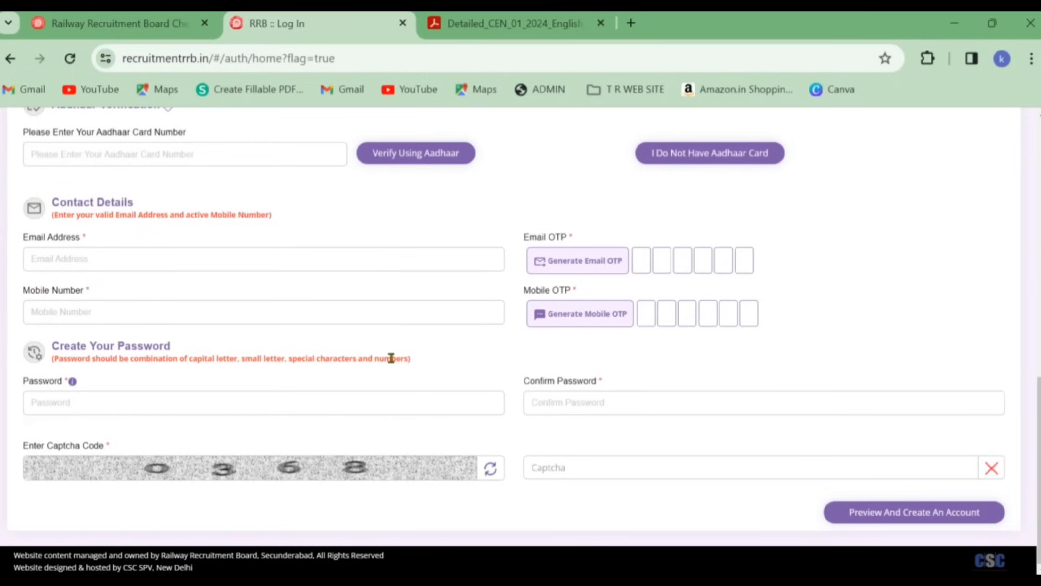
pyautogui.click(311, 403)
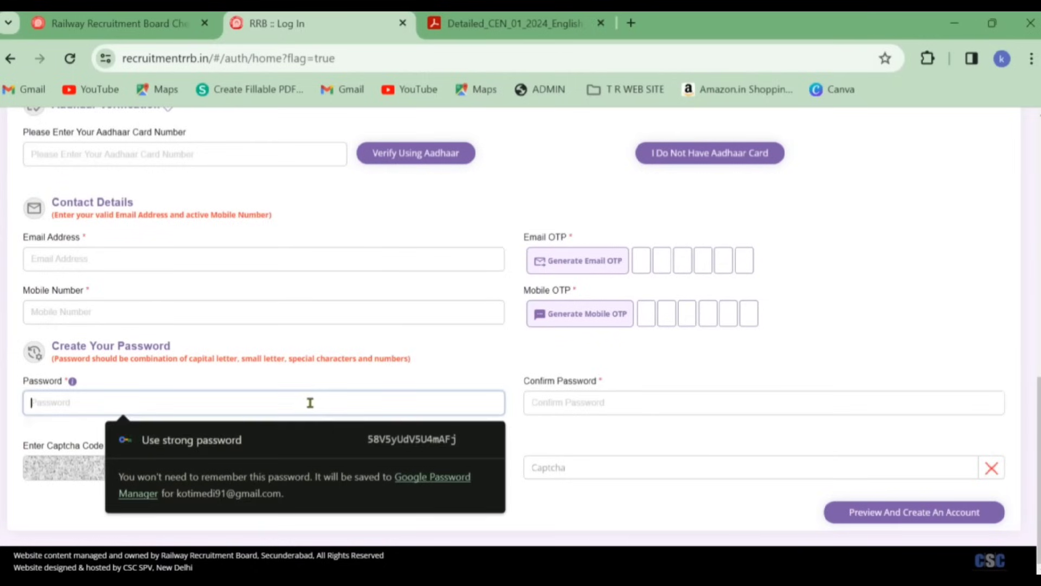
pyautogui.click(553, 403)
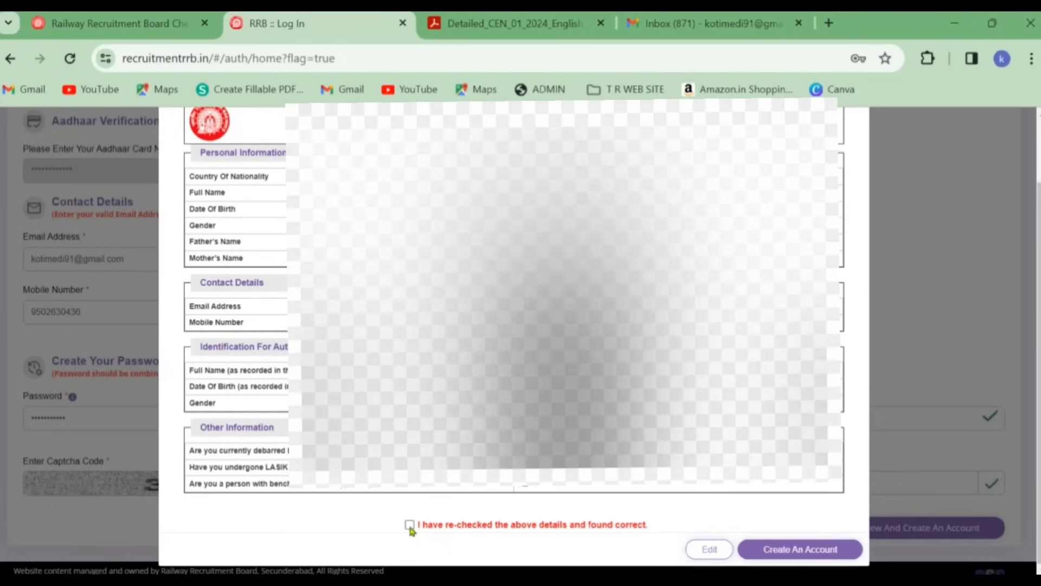
# Declare the account details re-checked and correct, create the account, and proceed past the no-modification notice.
pyautogui.click(785, 551)
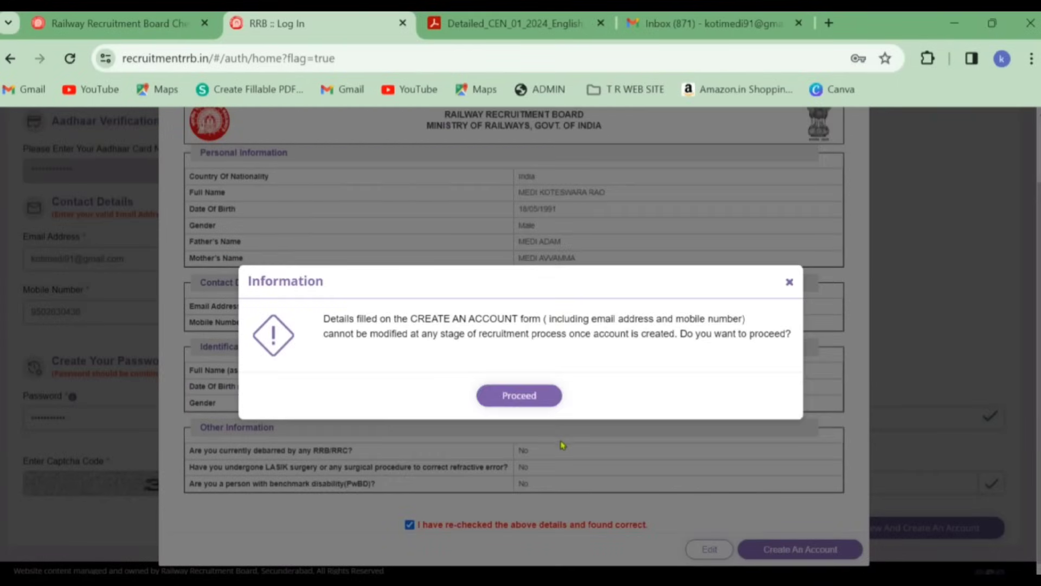
pyautogui.click(522, 398)
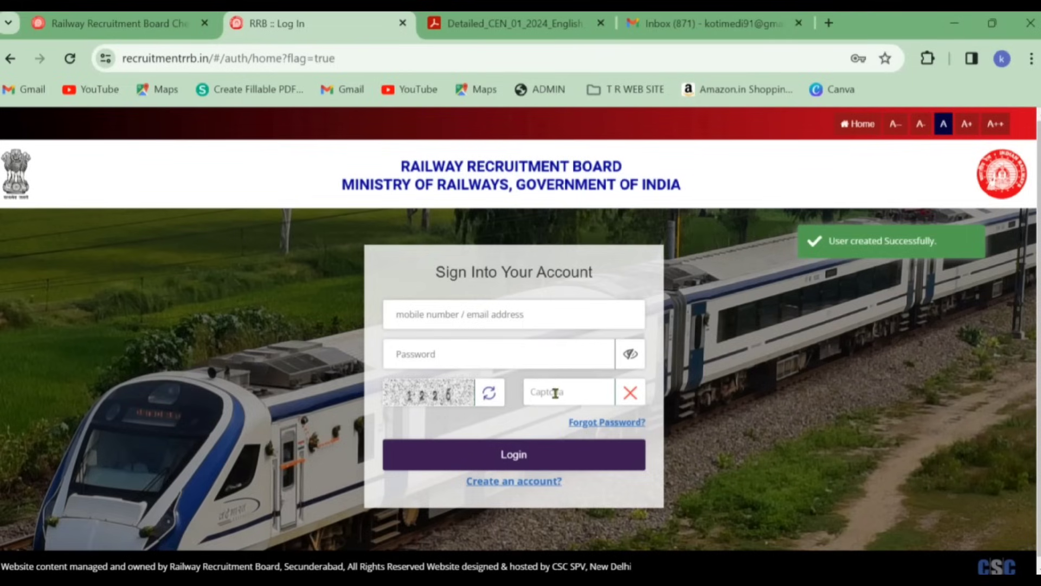
# Sign in to the new account with the registered login ID, password and captcha, and open the online application.
pyautogui.click(459, 320)
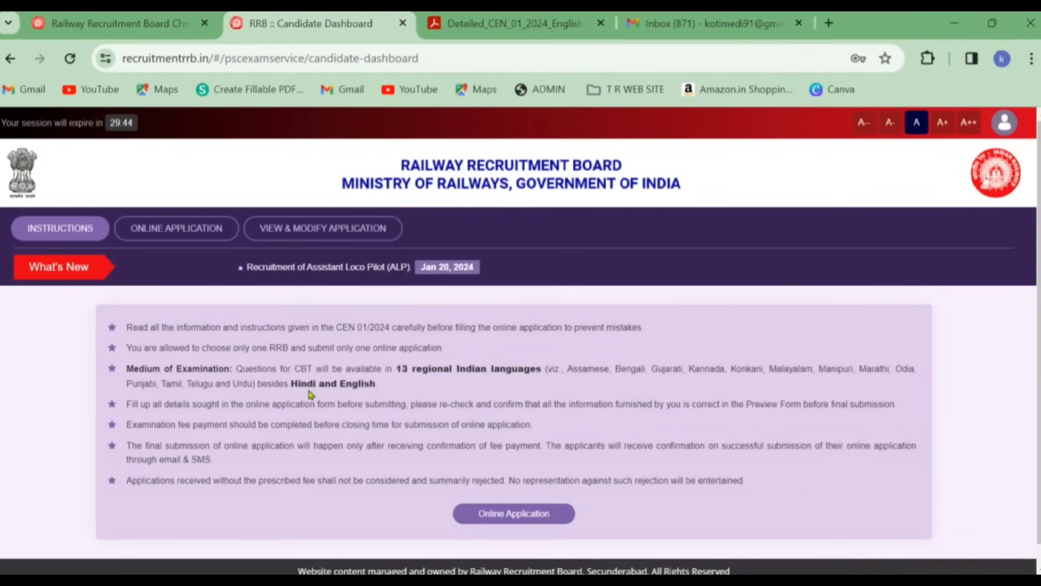
pyautogui.click(511, 515)
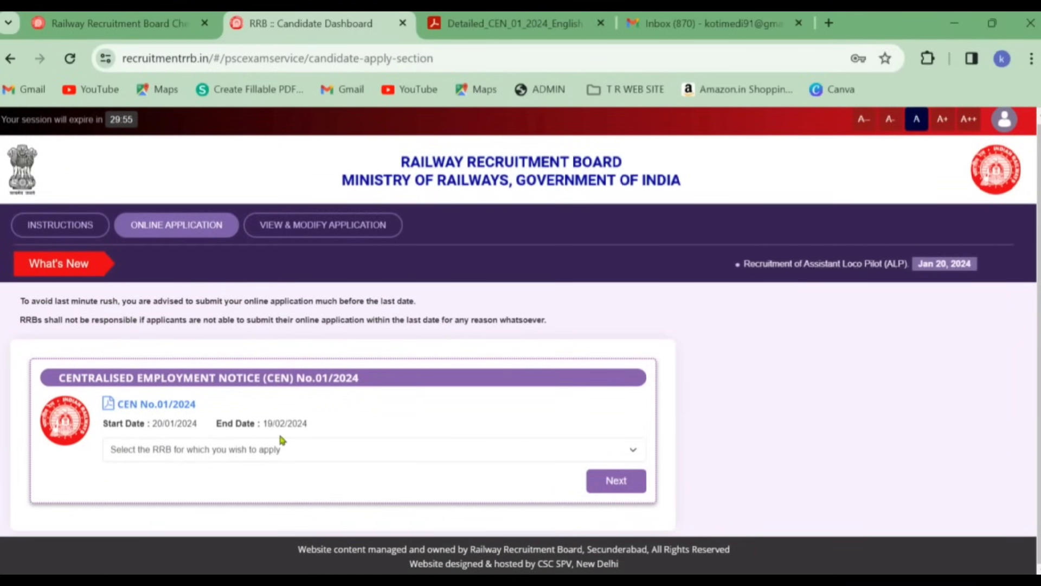
# Choose Secunderabad as the RRB to apply for under CEN No.01/2024.
pyautogui.click(280, 450)
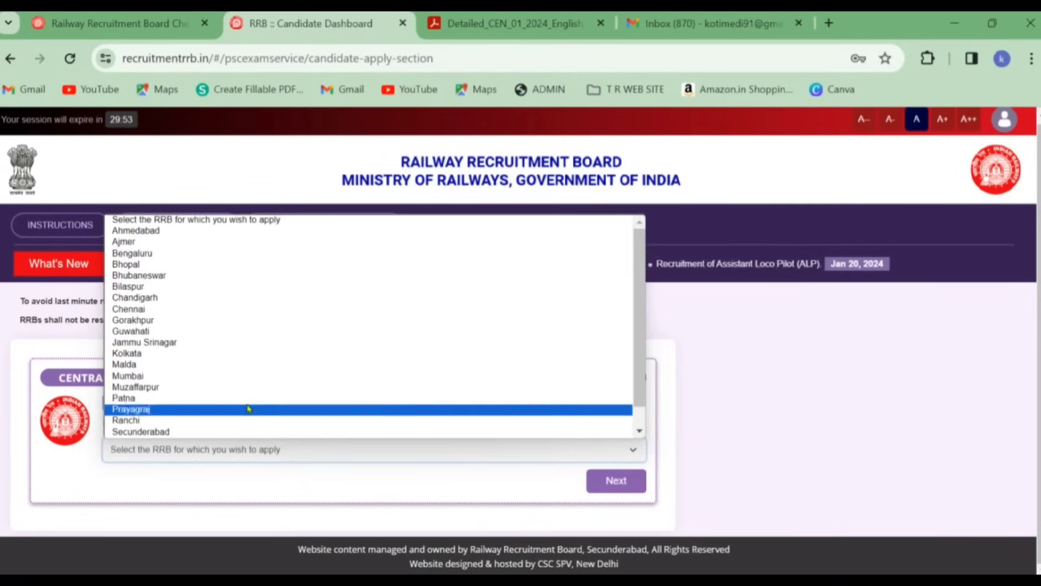
pyautogui.click(213, 466)
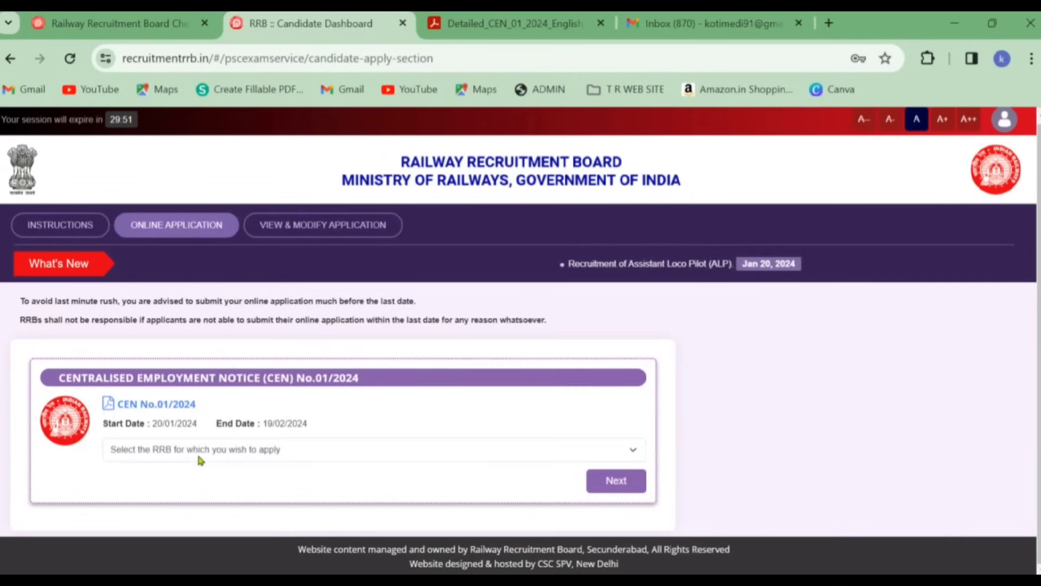
pyautogui.click(200, 460)
pyautogui.scroll(-1, 206, 388)
pyautogui.scroll(1, 204, 358)
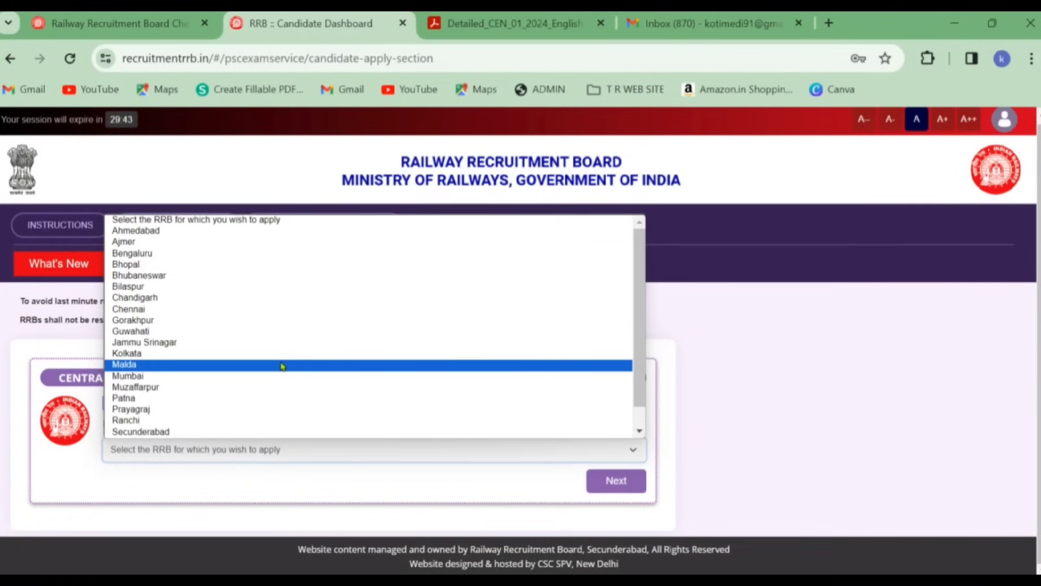
pyautogui.click(191, 433)
pyautogui.scroll(-3, 194, 457)
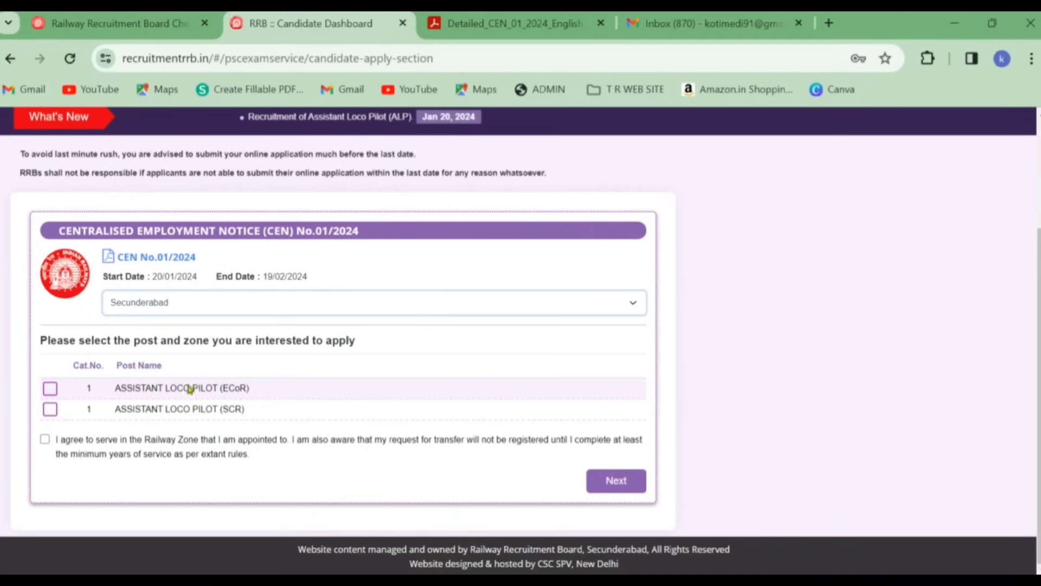
# Select the Assistant Loco Pilot posts for ECoR and SCR, agree to the railway zone service declaration, and continue.
pyautogui.click(50, 389)
pyautogui.click(50, 409)
pyautogui.click(45, 439)
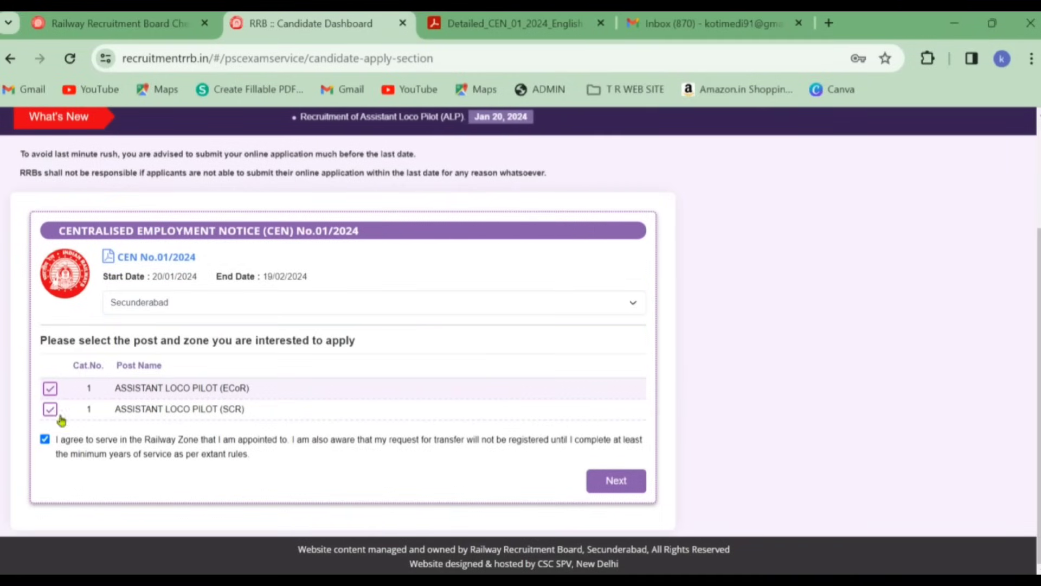
pyautogui.click(612, 481)
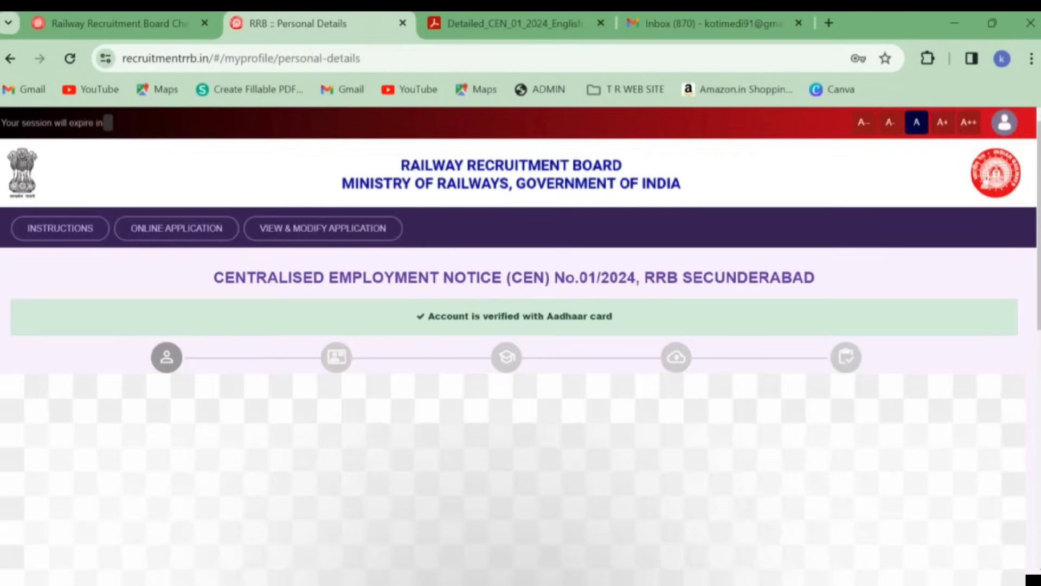
# Set marital status to Married, religion to Hindu and examination language to Telugu, and go to the first identification mark field.
pyautogui.scroll(-2, 520, 244)
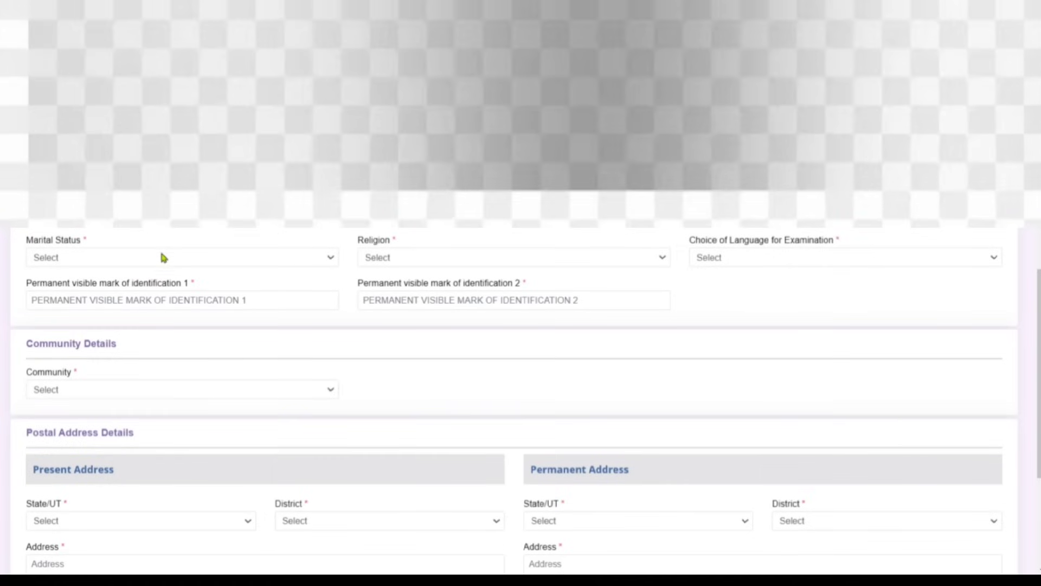
pyautogui.click(160, 255)
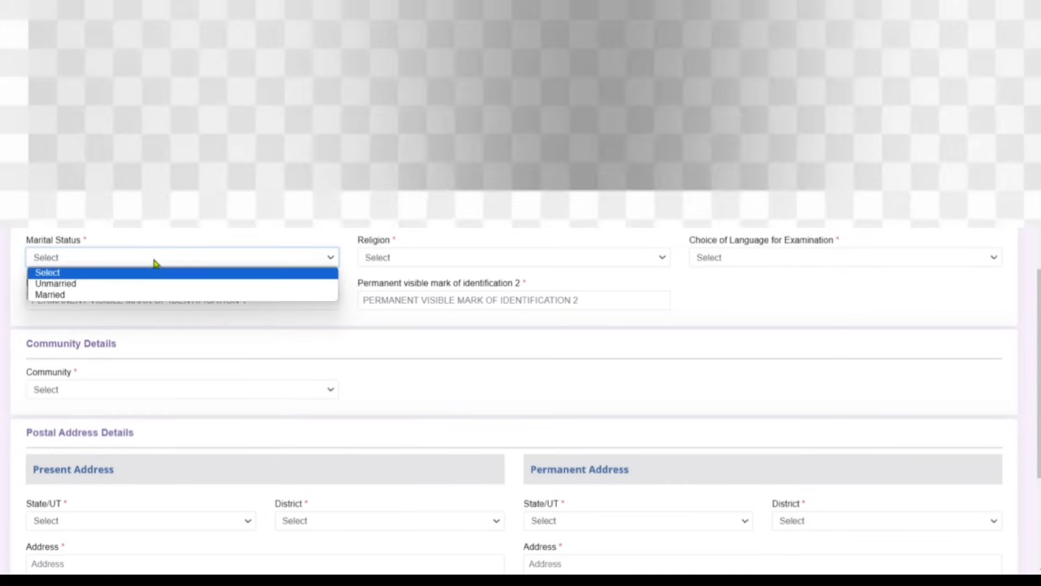
pyautogui.click(145, 297)
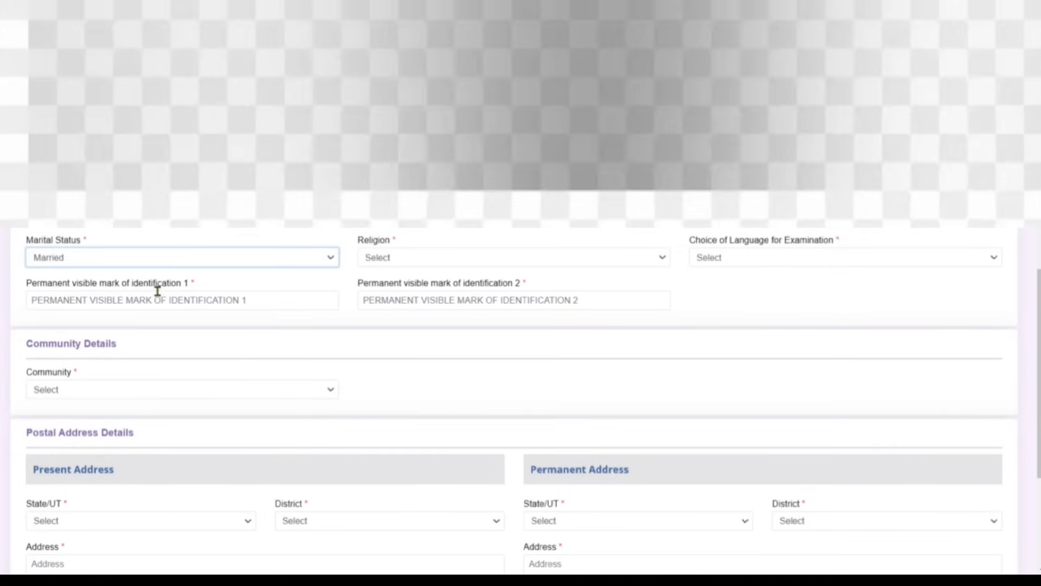
pyautogui.click(394, 260)
pyautogui.click(395, 284)
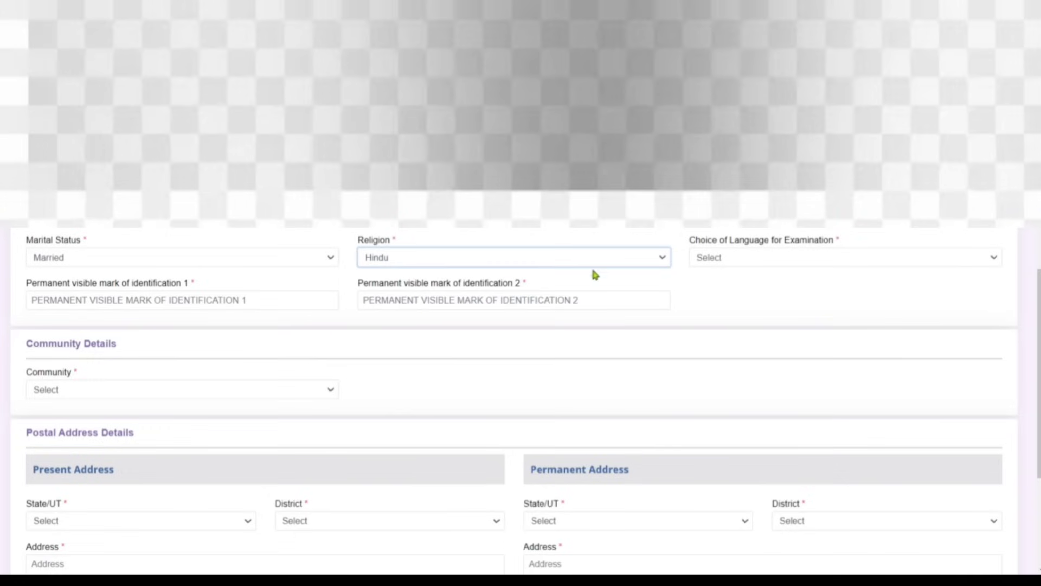
pyautogui.click(766, 256)
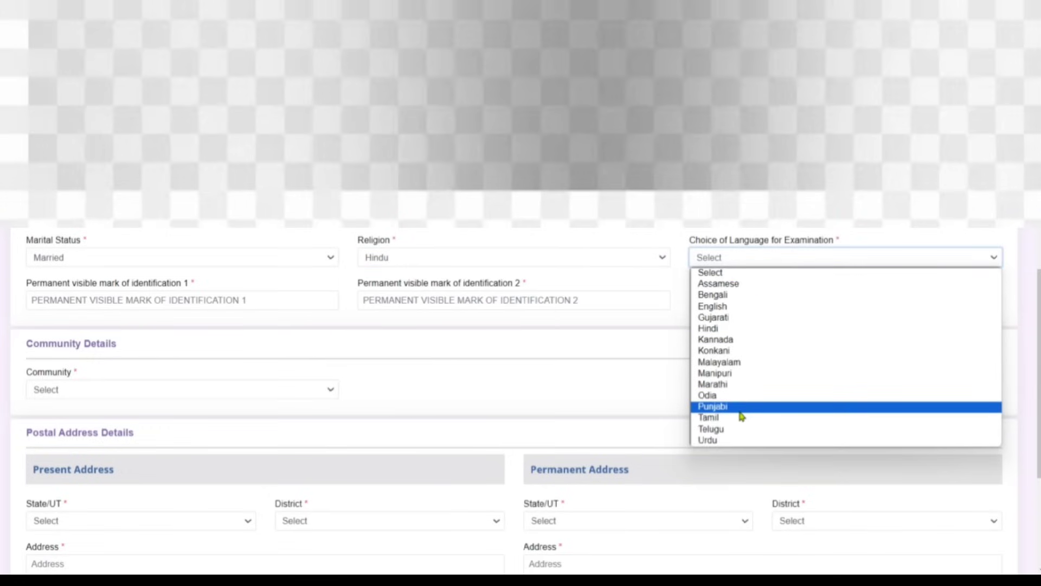
pyautogui.click(740, 431)
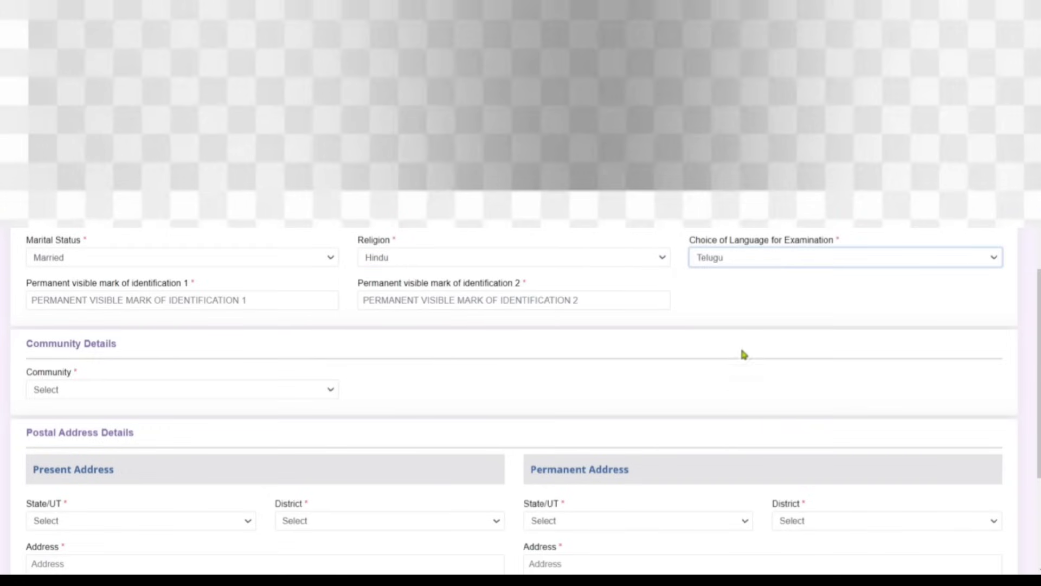
pyautogui.click(93, 302)
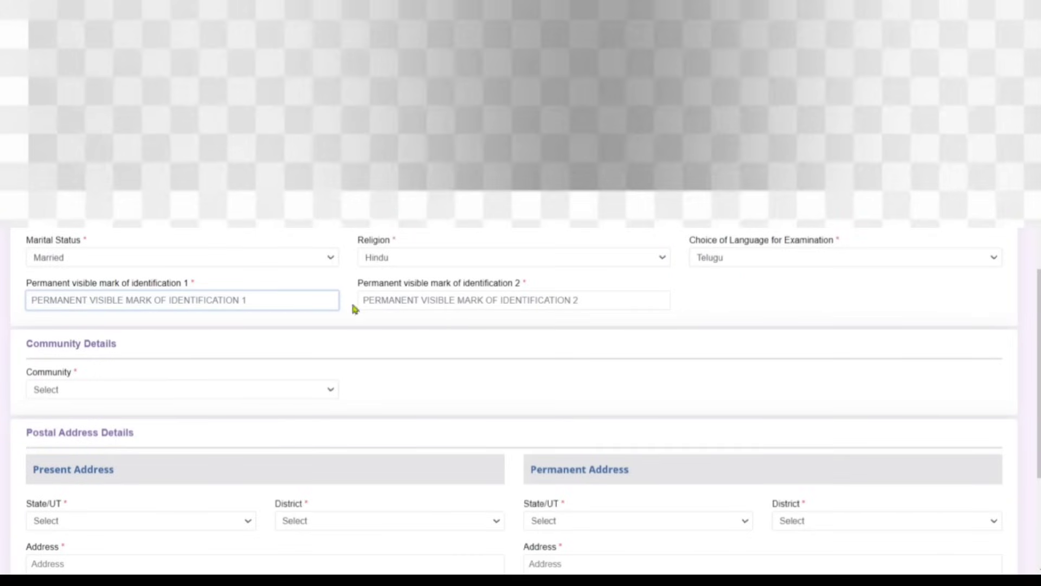
# Try SC (Scheduled Caste) as the community, accept the reservation notice, and check the certificate number and issuing authority fields.
pyautogui.scroll(-3, 431, 318)
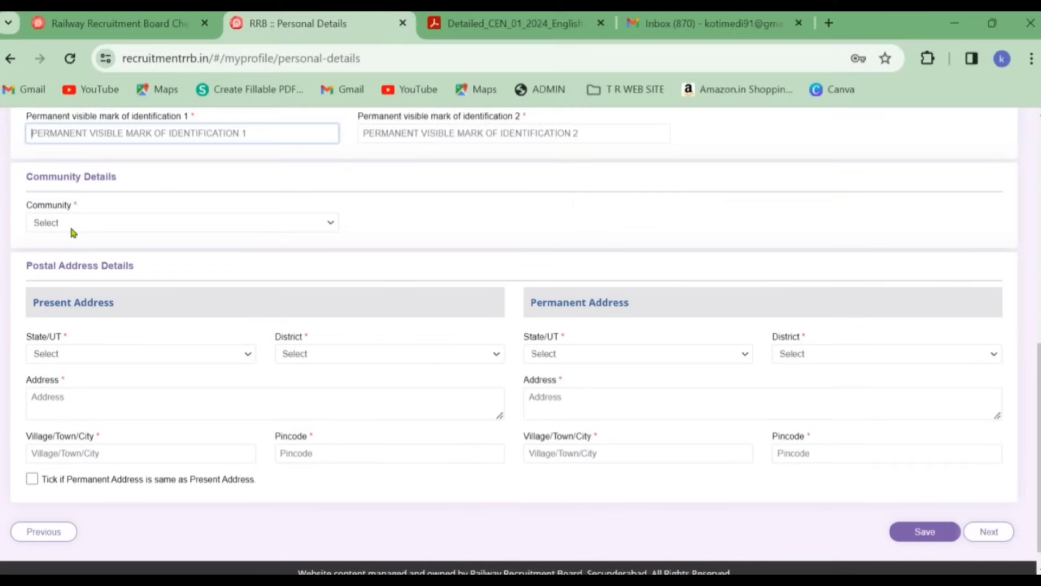
pyautogui.click(79, 225)
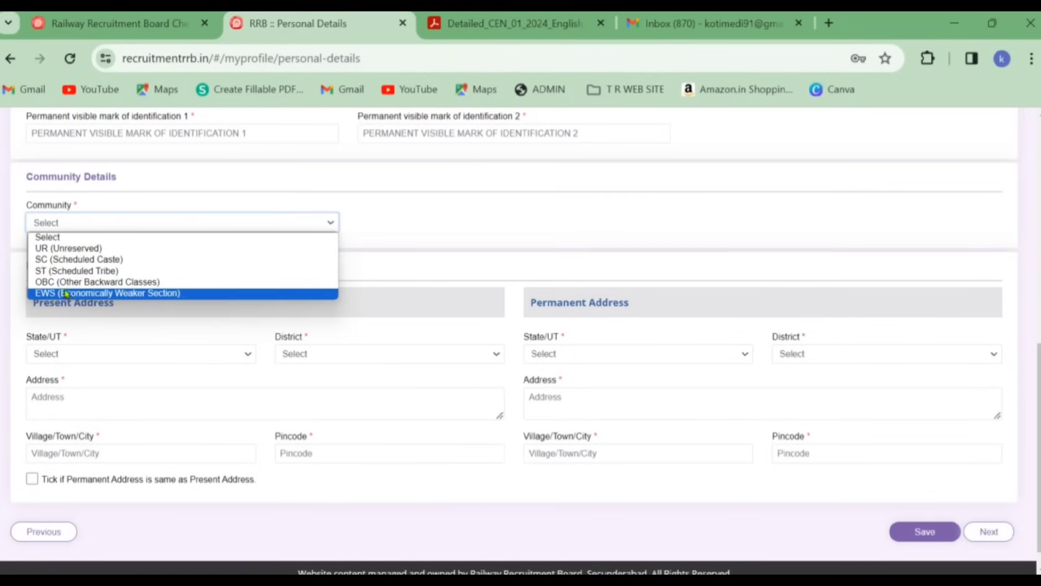
pyautogui.click(64, 260)
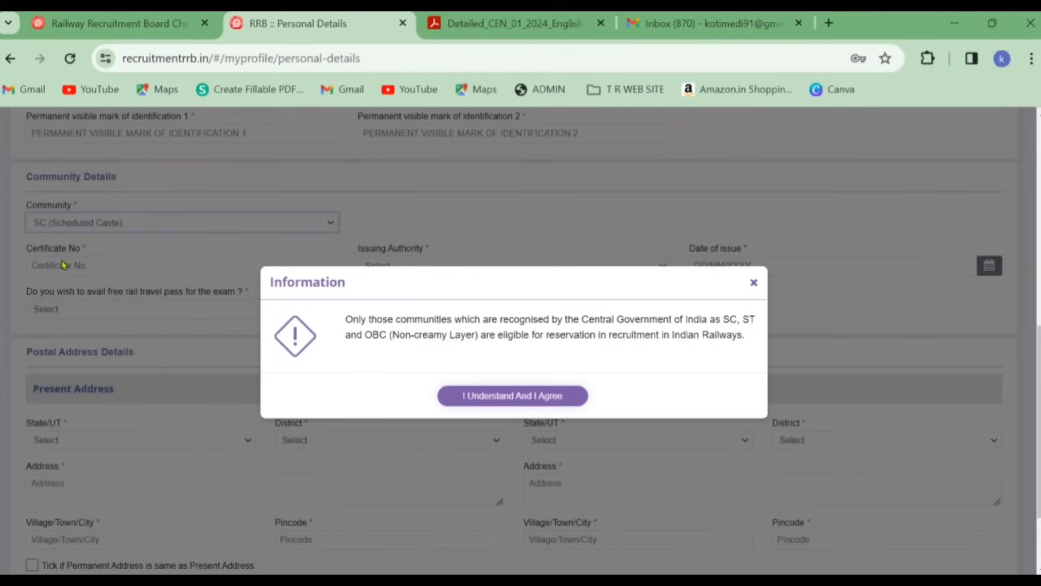
pyautogui.click(116, 268)
pyautogui.click(115, 268)
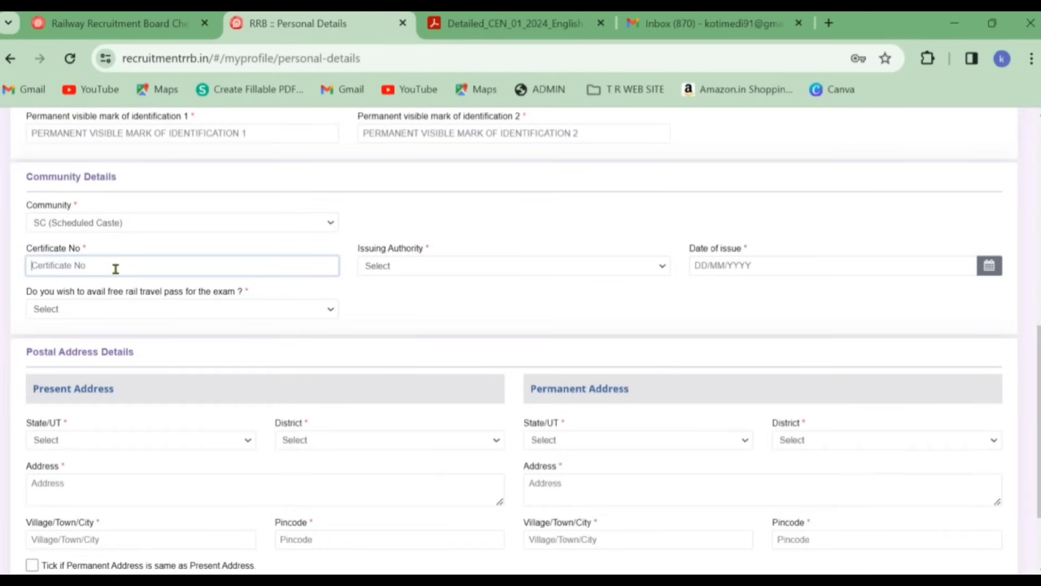
pyautogui.click(413, 271)
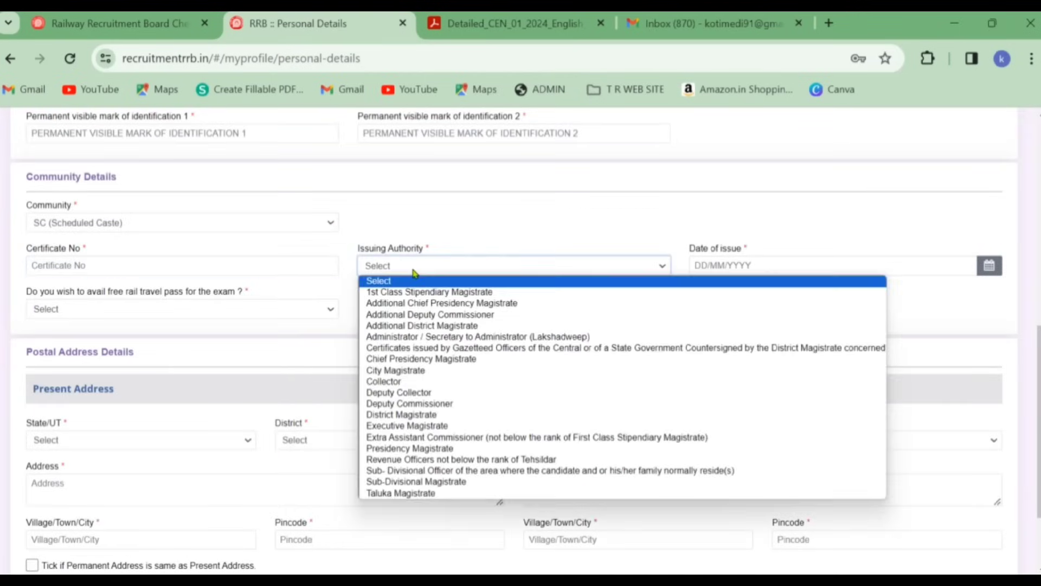
pyautogui.click(412, 271)
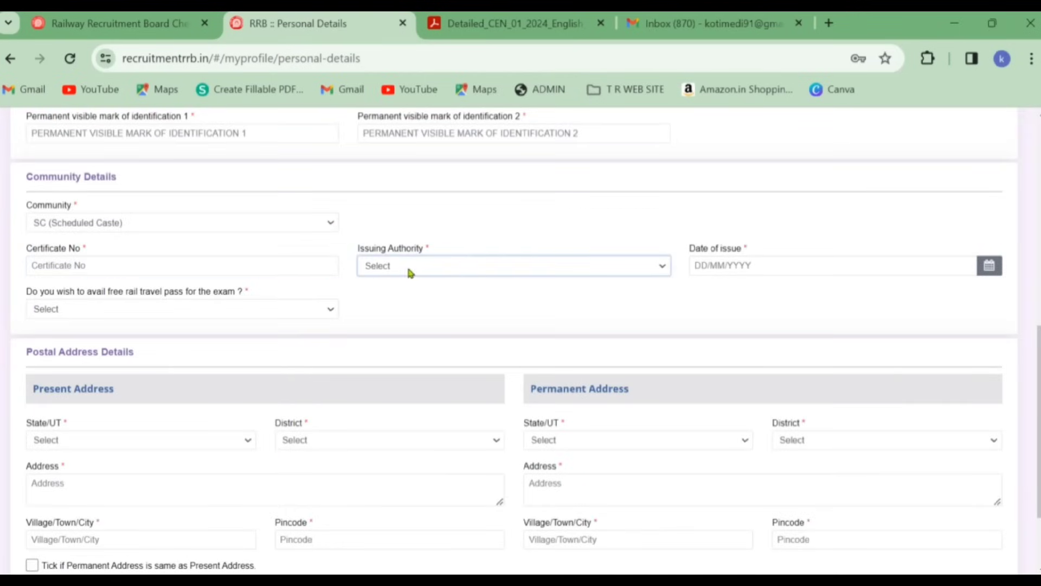
# Try Yes for the free rail travel pass, check the nearest railway station field, and set the answer to No.
pyautogui.click(211, 314)
pyautogui.click(212, 309)
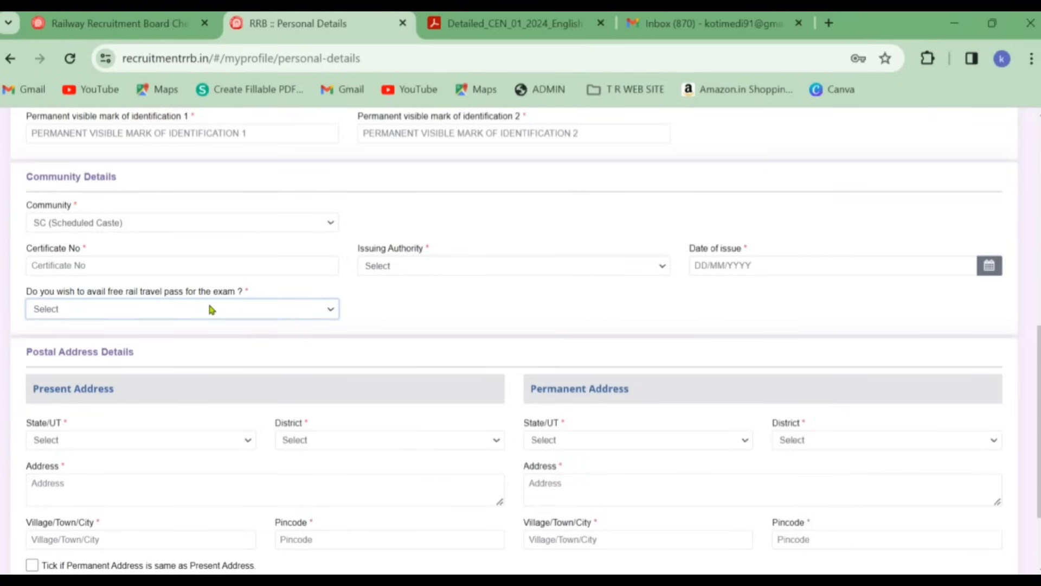
pyautogui.click(212, 309)
pyautogui.click(212, 309)
pyautogui.click(197, 310)
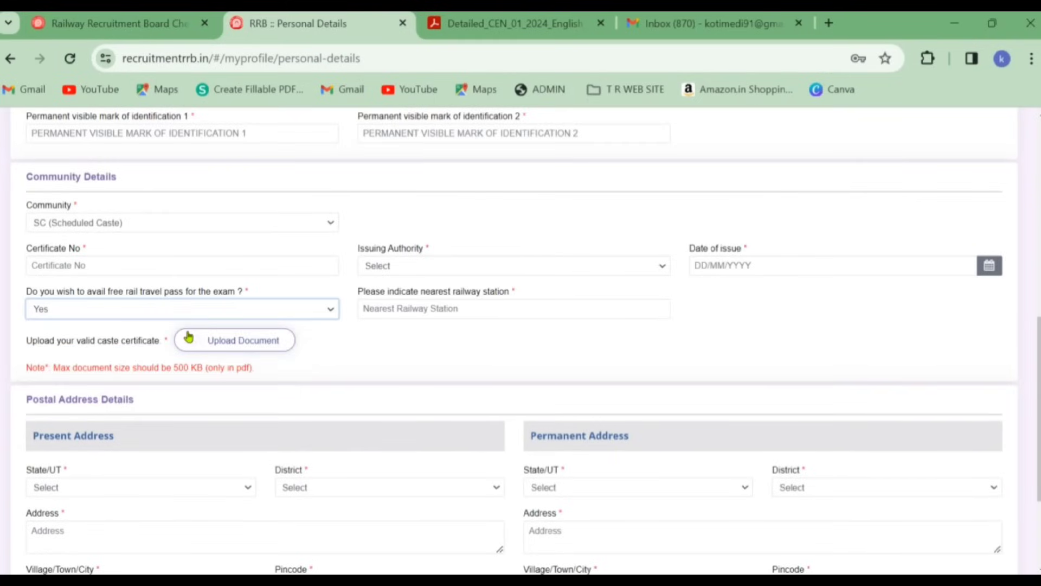
pyautogui.click(410, 309)
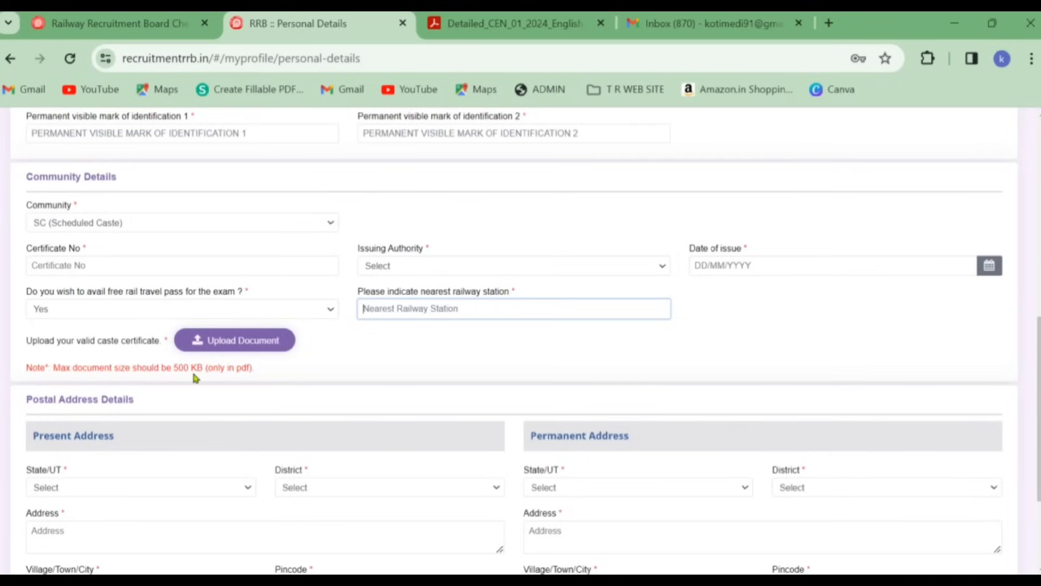
pyautogui.click(125, 314)
pyautogui.click(109, 346)
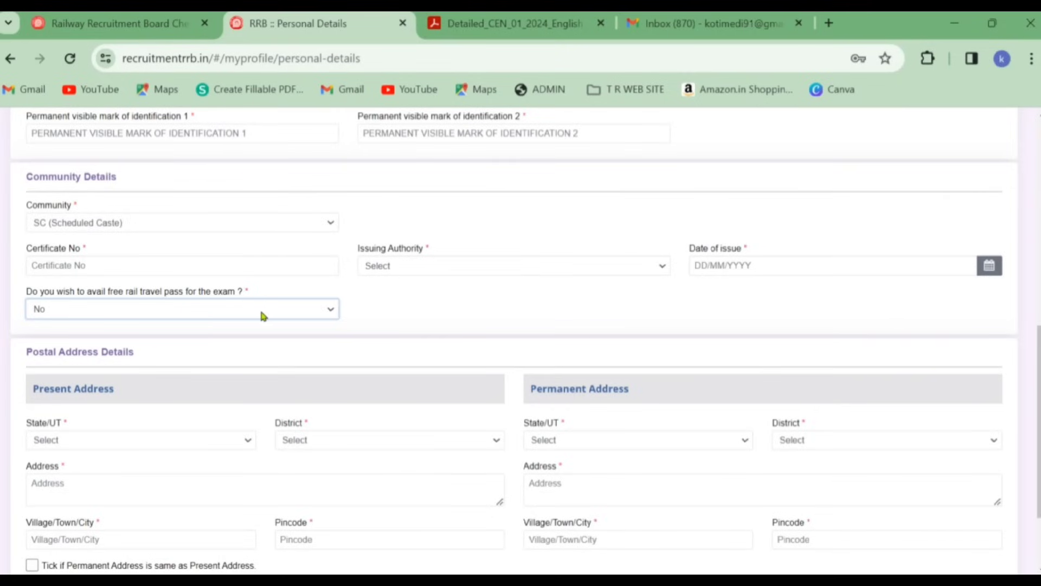
# Try OBC (Other Backward Classes) as the community with Yes for Non-Creamy Layer, accepting the information notices.
pyautogui.click(162, 229)
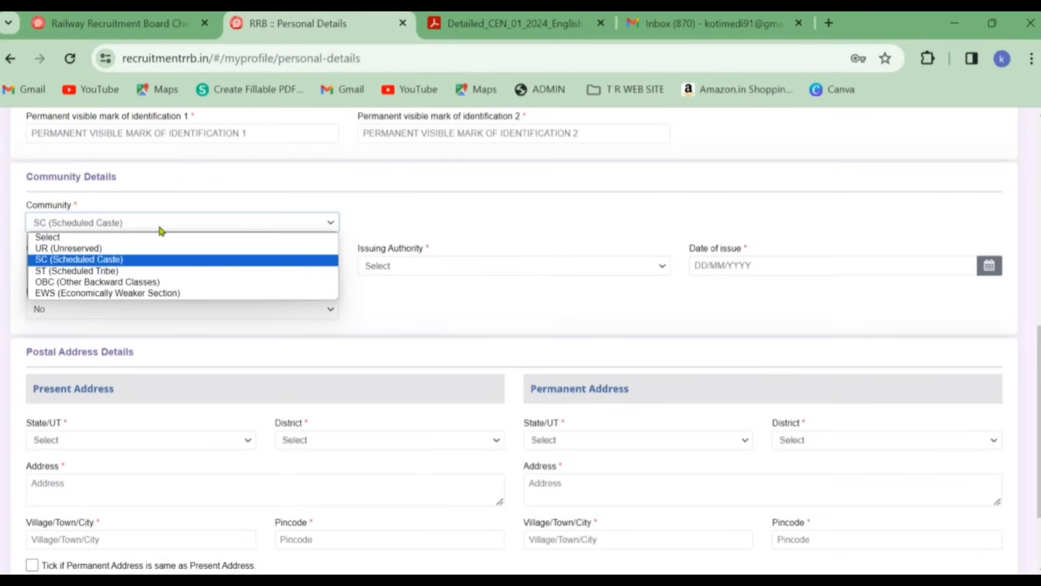
pyautogui.click(157, 281)
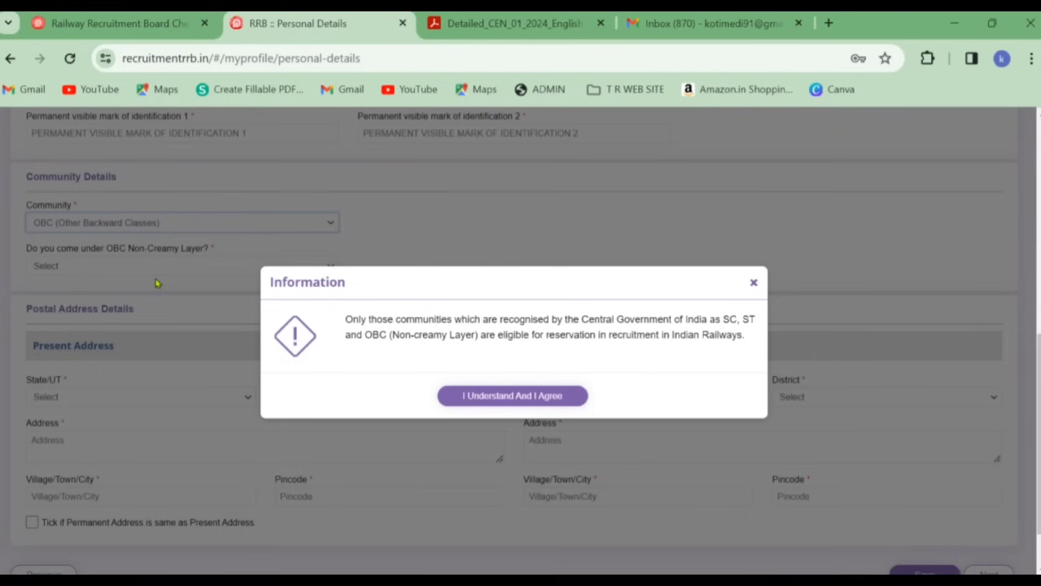
pyautogui.click(513, 400)
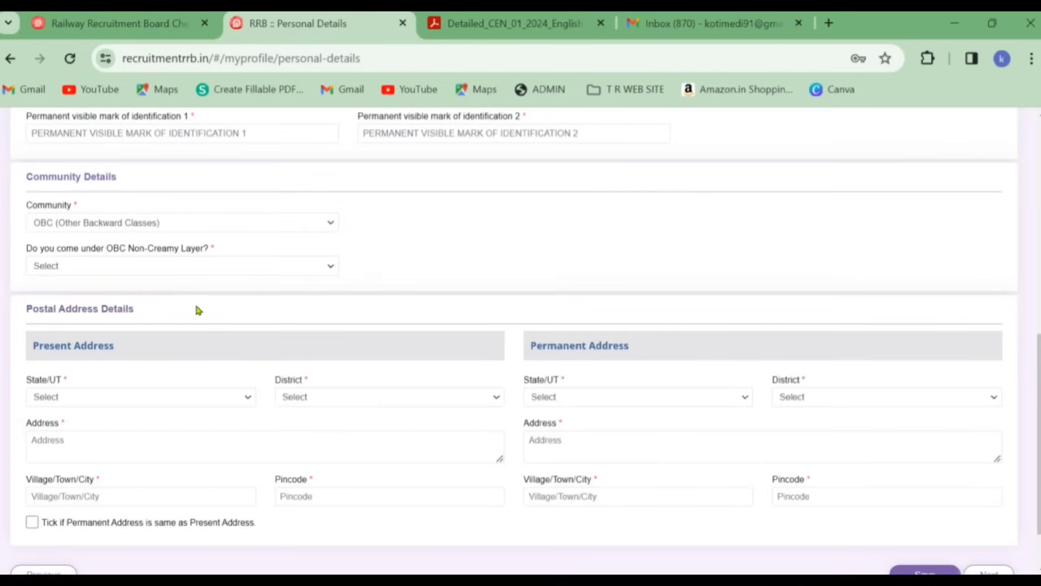
pyautogui.click(159, 268)
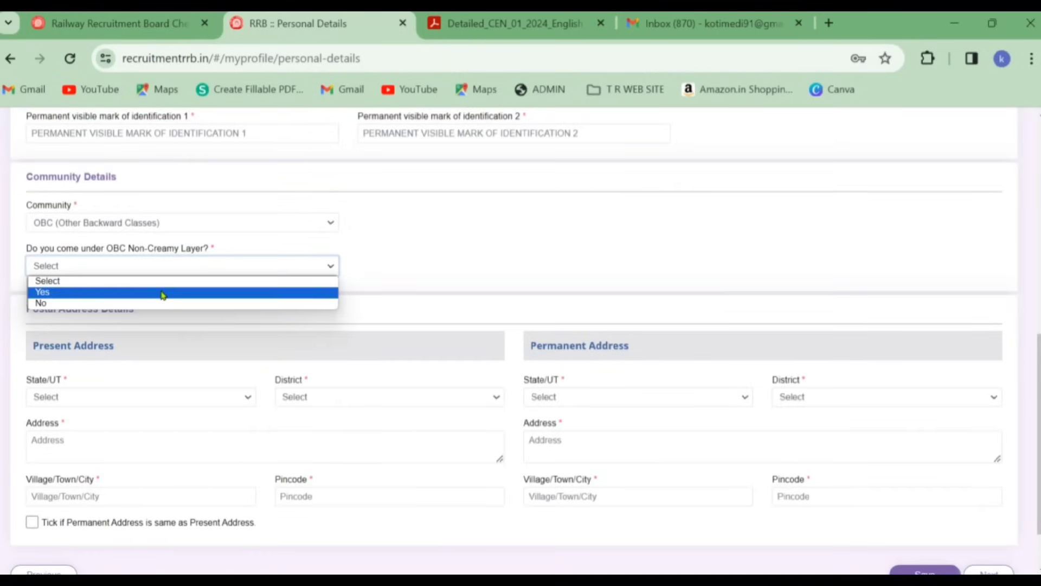
pyautogui.click(163, 294)
pyautogui.click(513, 402)
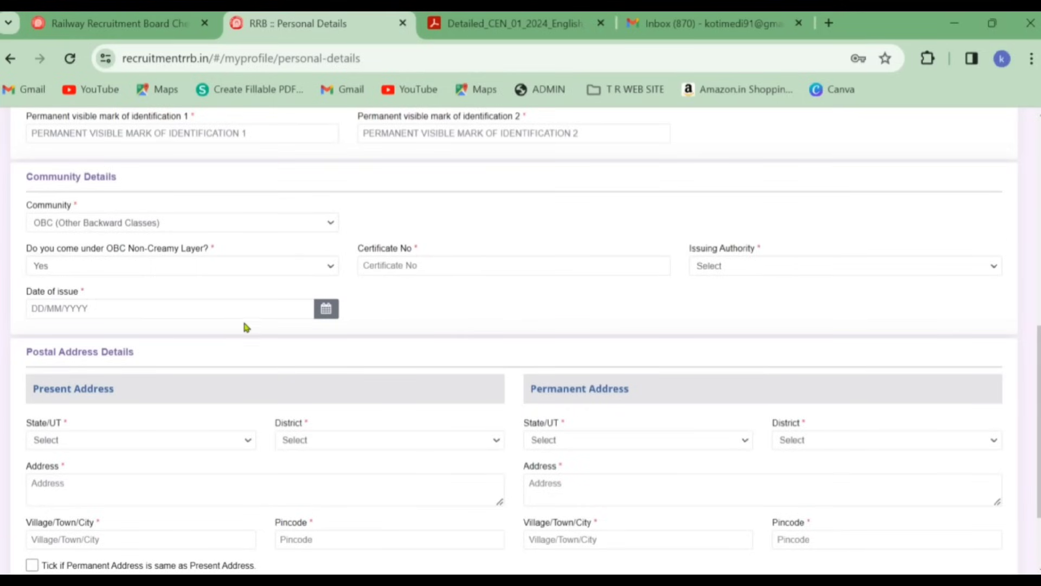
# Set the community to EWS (Economically Weaker Section) and agree to the EWS certificate notice.
pyautogui.click(161, 223)
pyautogui.click(137, 295)
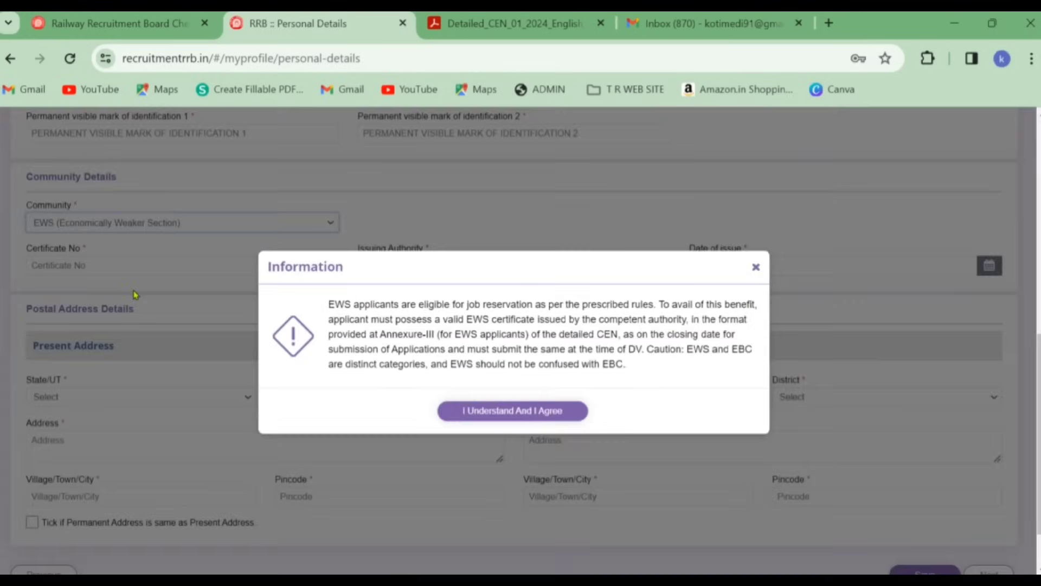
pyautogui.click(527, 413)
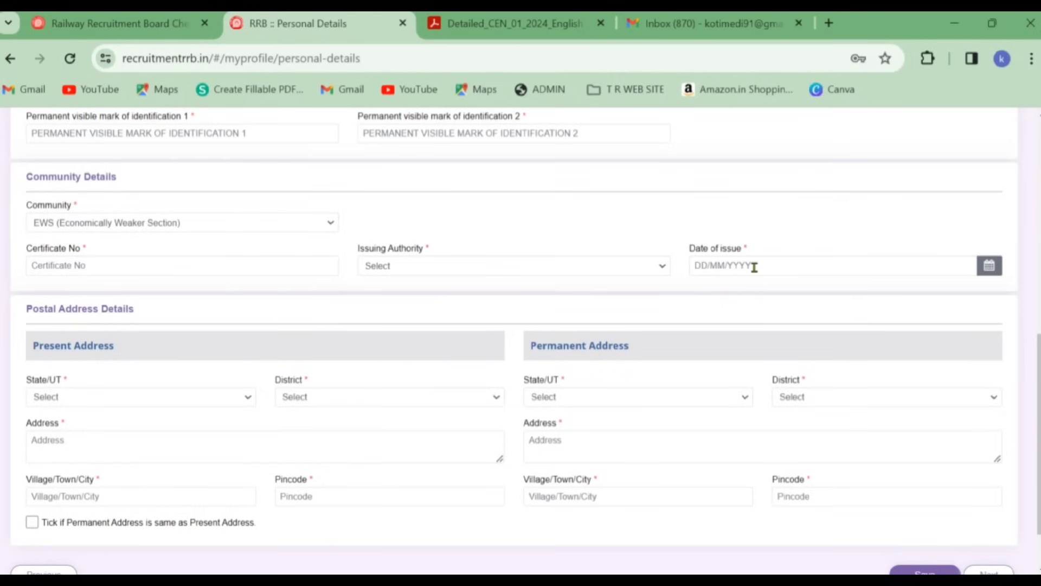
# Try SC (Scheduled Caste) as the community in the Community Details.
pyautogui.click(283, 226)
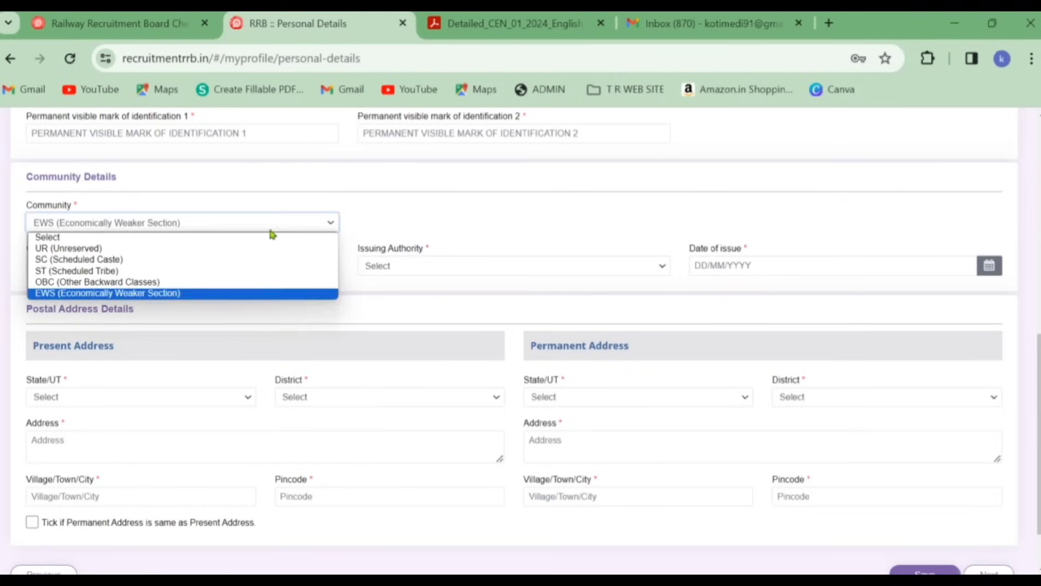
pyautogui.click(230, 266)
pyautogui.click(489, 396)
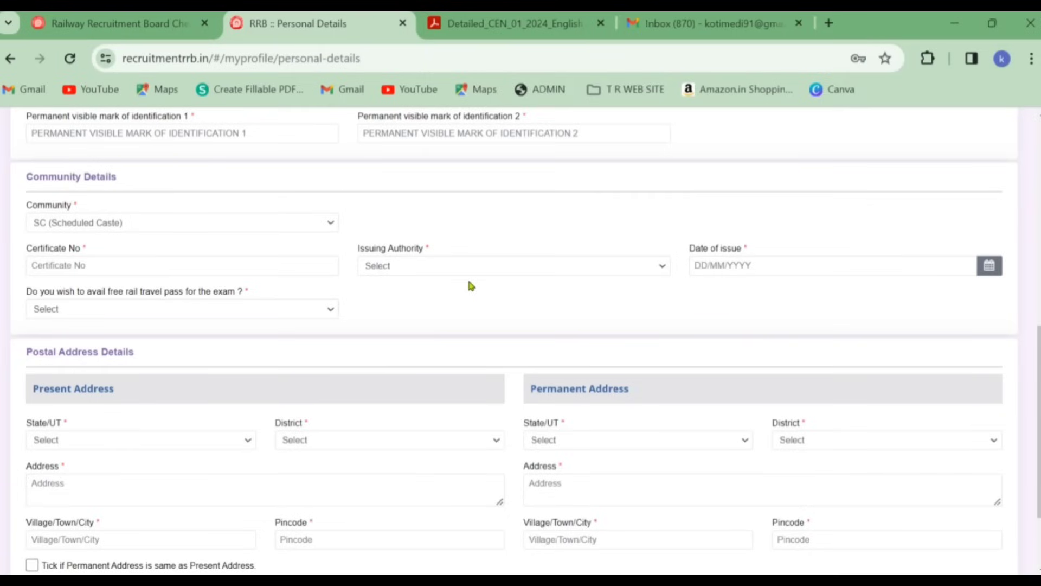
# Mark the permanent address as the same as the present address and continue to the Other Details section.
pyautogui.scroll(-2, 434, 321)
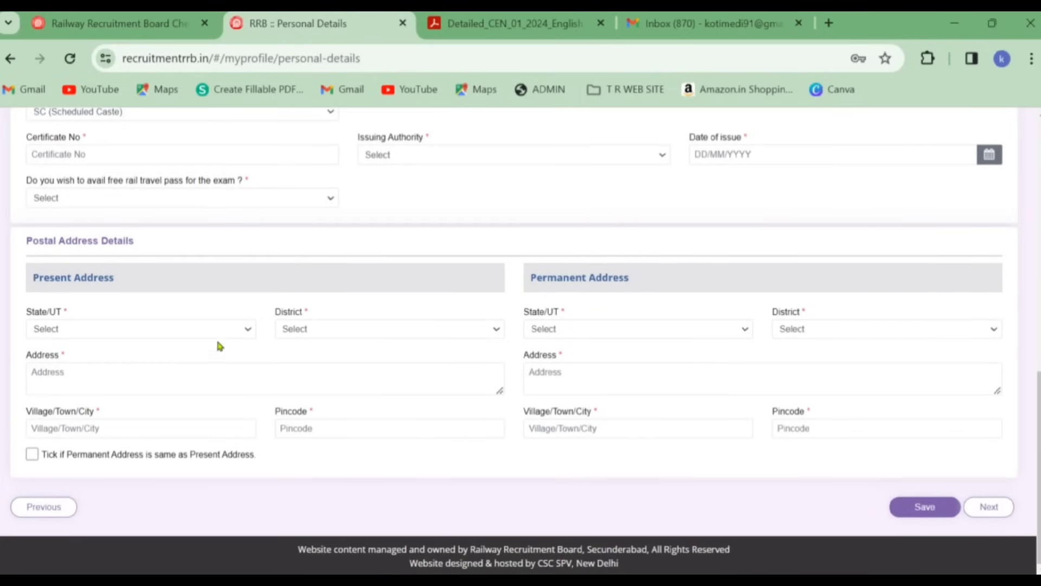
pyautogui.click(34, 455)
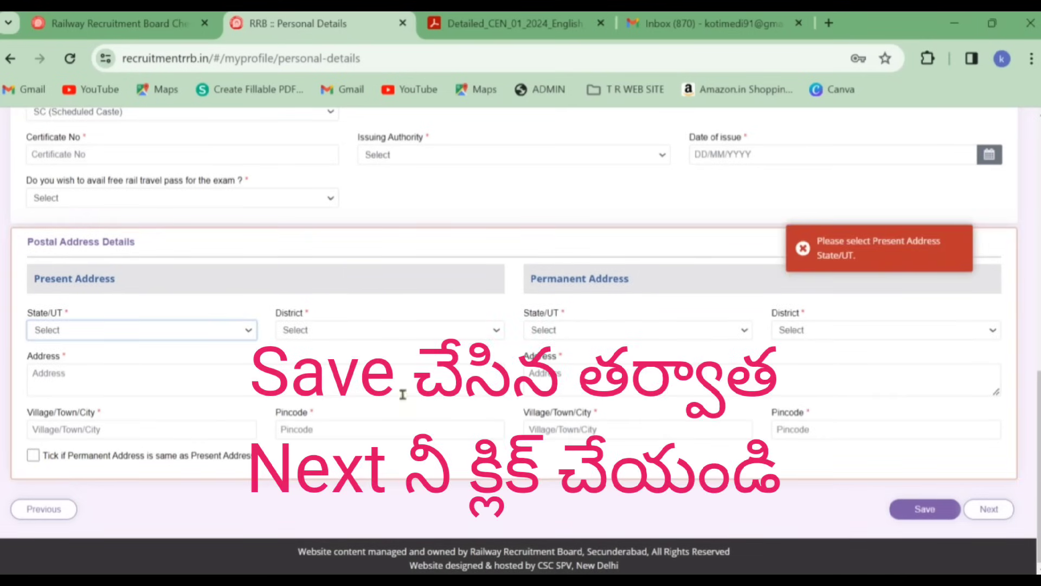
pyautogui.scroll(4, 566, 391)
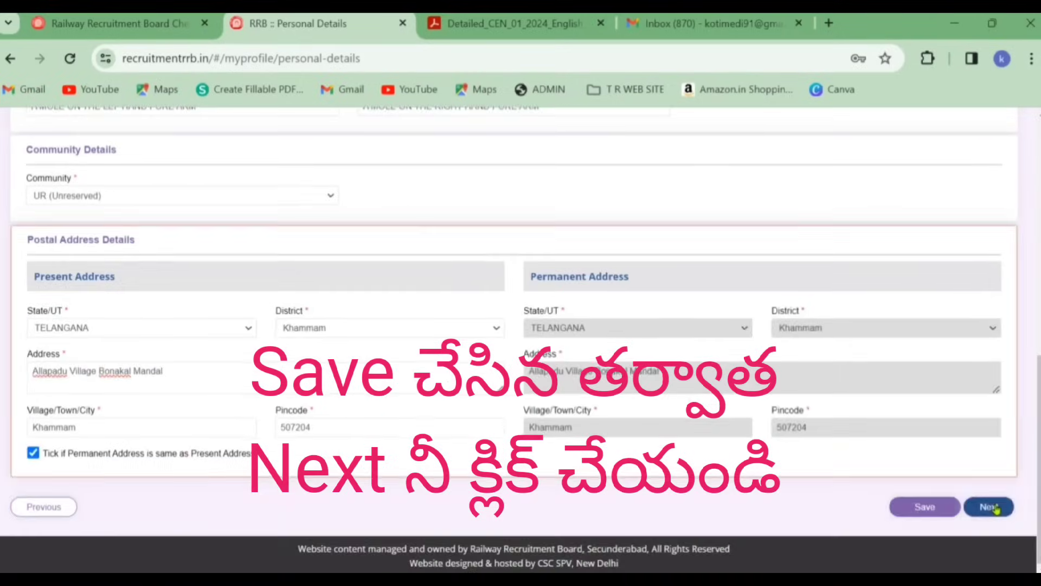
pyautogui.click(989, 509)
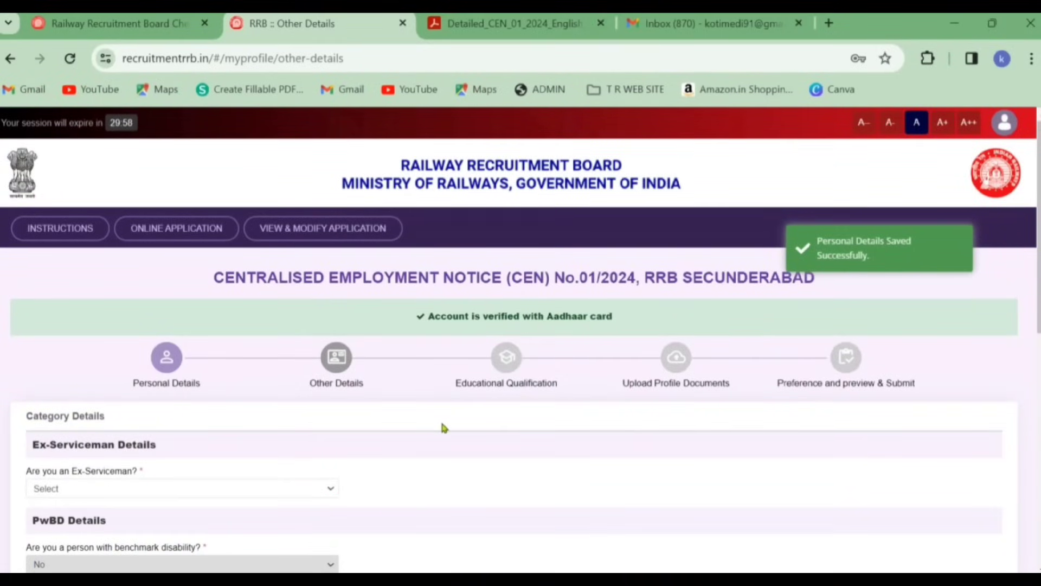
# Try Yes for the ex-serviceman question to check the service options and rank field, and set the answer to No.
pyautogui.scroll(-3, 442, 424)
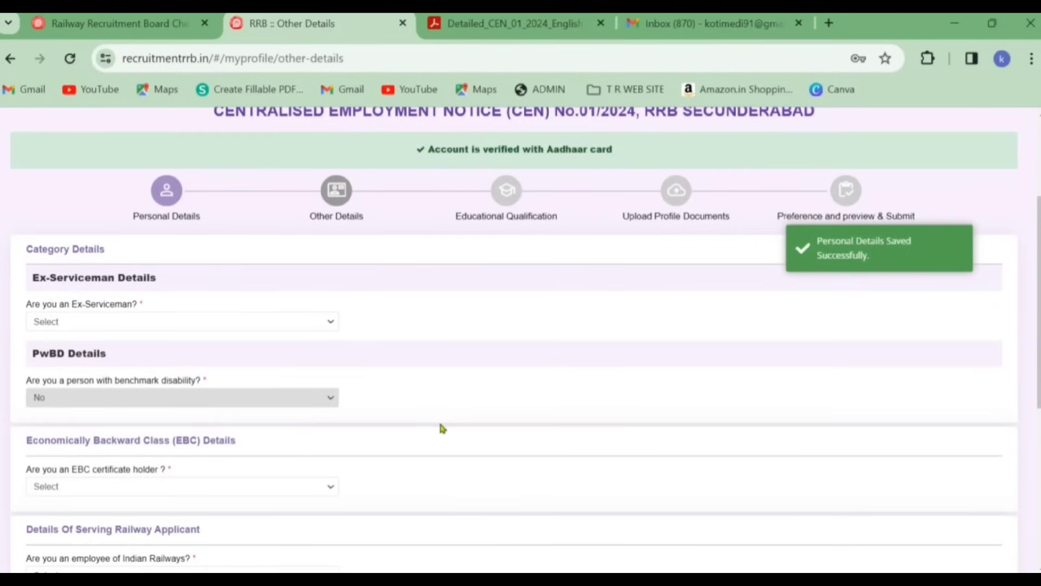
pyautogui.scroll(-2, 442, 428)
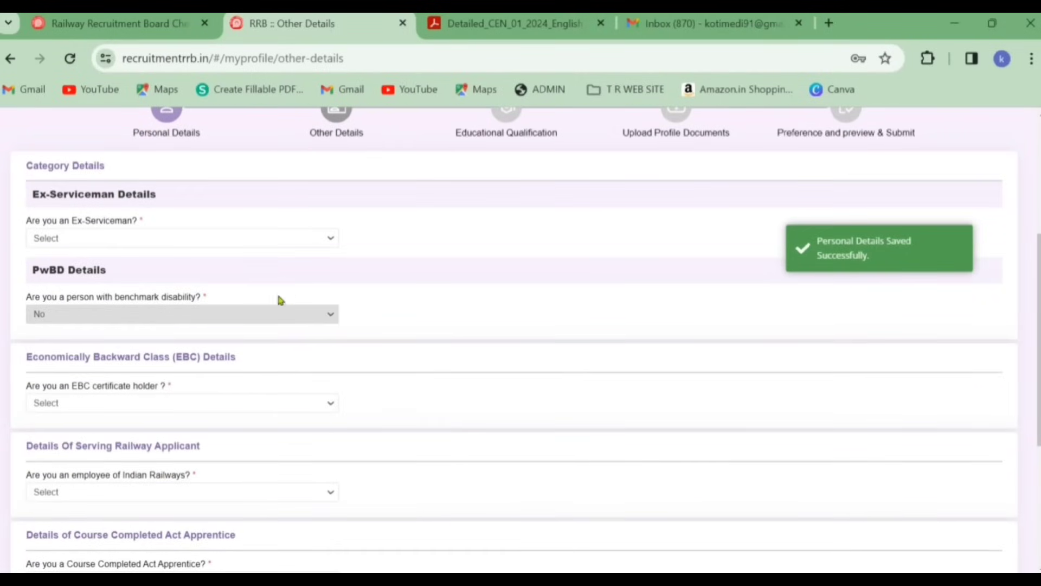
pyautogui.click(80, 238)
pyautogui.click(81, 265)
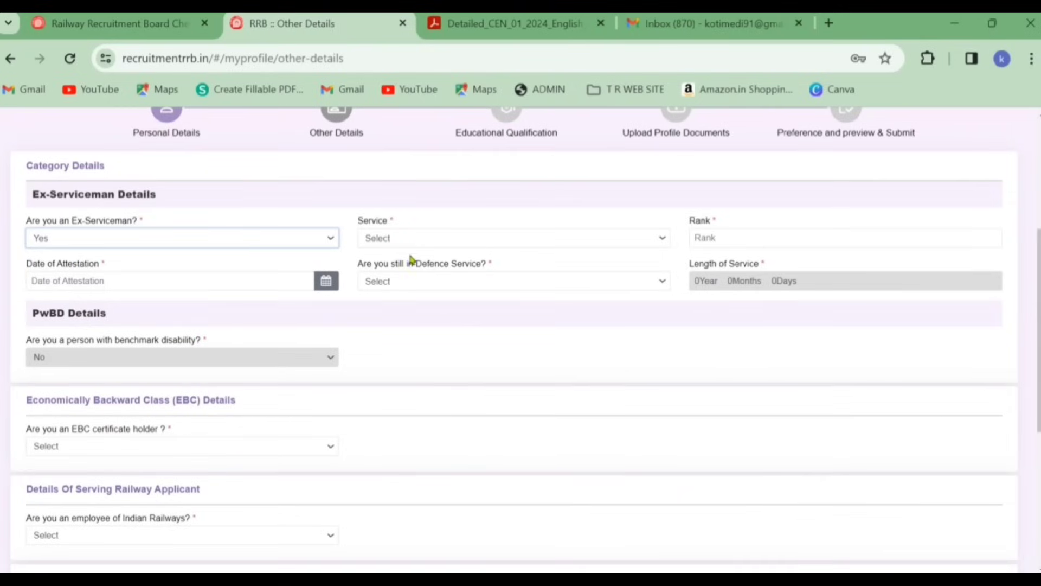
pyautogui.click(412, 237)
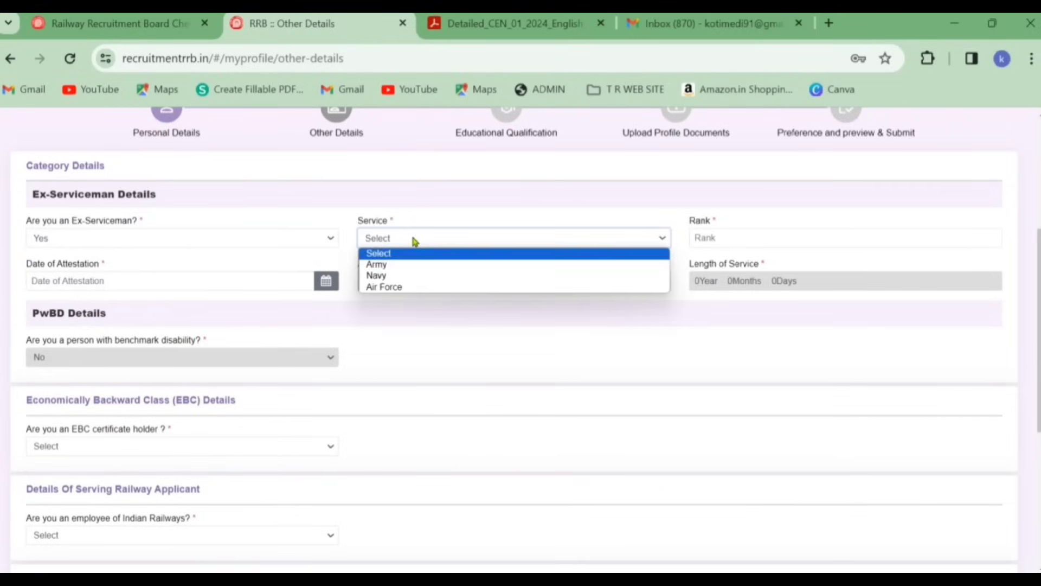
pyautogui.click(551, 209)
pyautogui.click(750, 248)
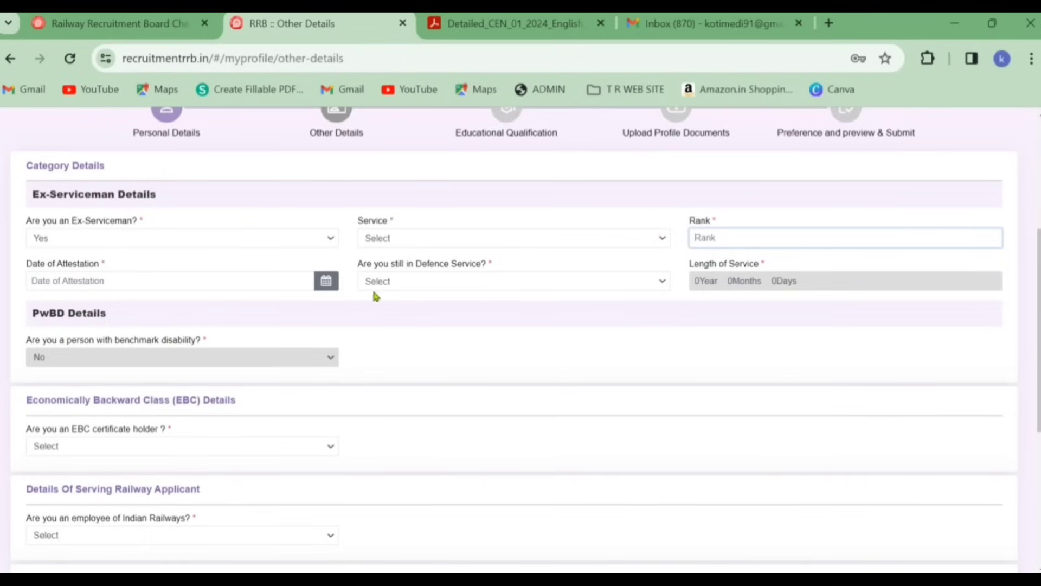
pyautogui.click(156, 238)
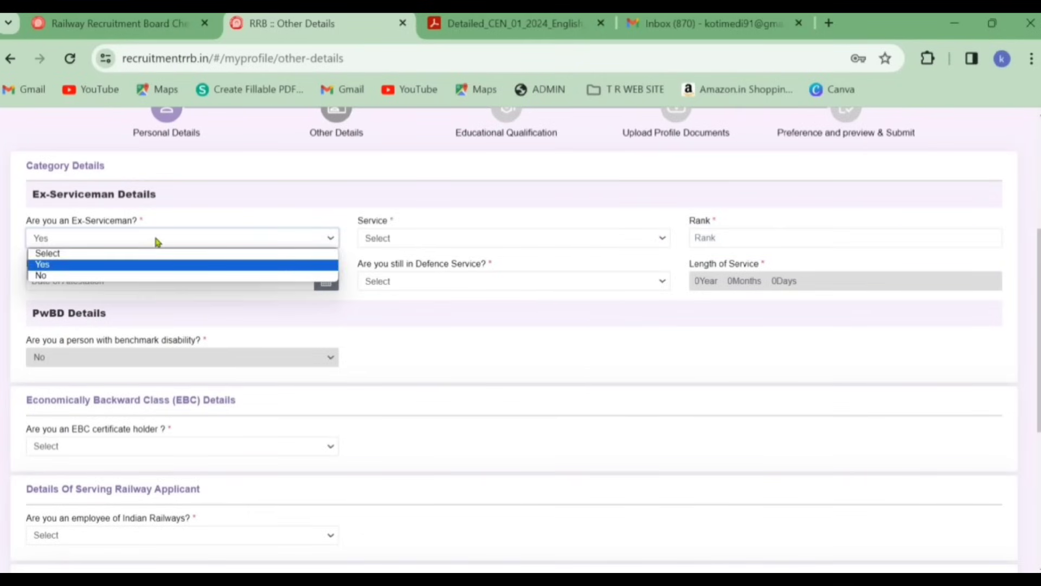
pyautogui.click(135, 277)
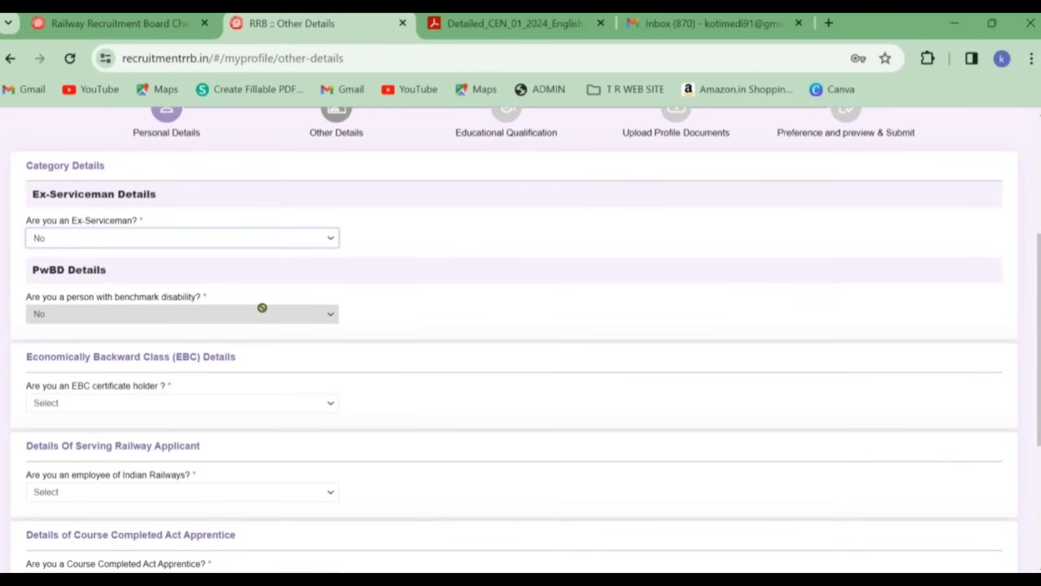
# Try Yes for EBC certificate holder and fee concession, agreeing to the information notice, and set the EBC answer to No.
pyautogui.scroll(-1, 263, 308)
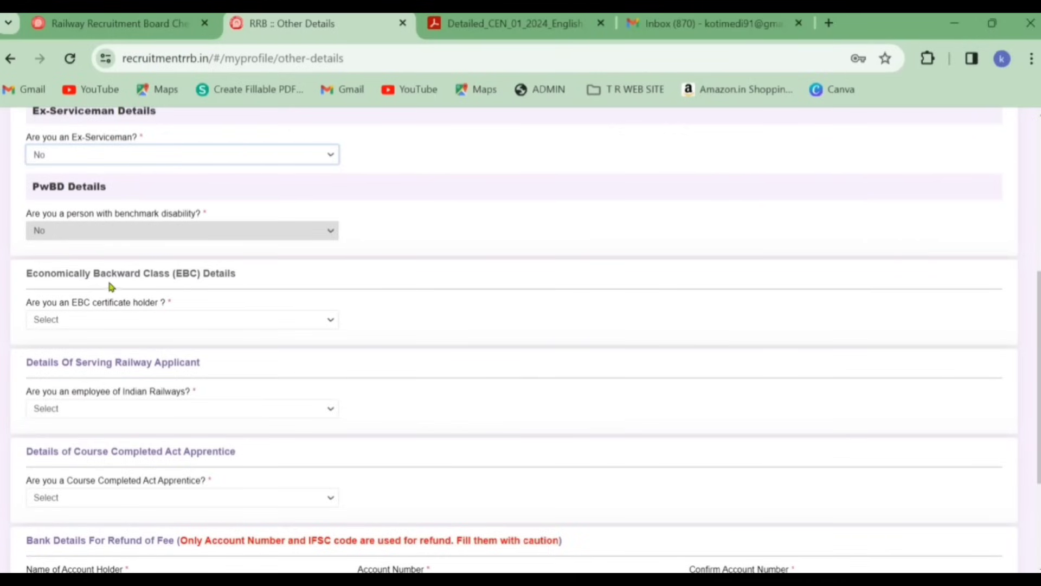
pyautogui.click(93, 318)
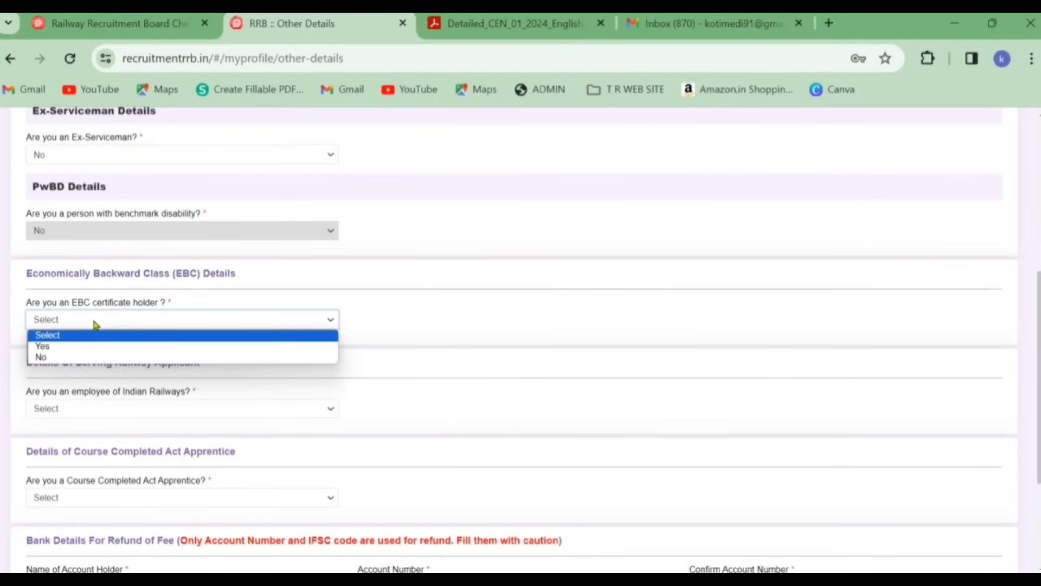
pyautogui.click(91, 346)
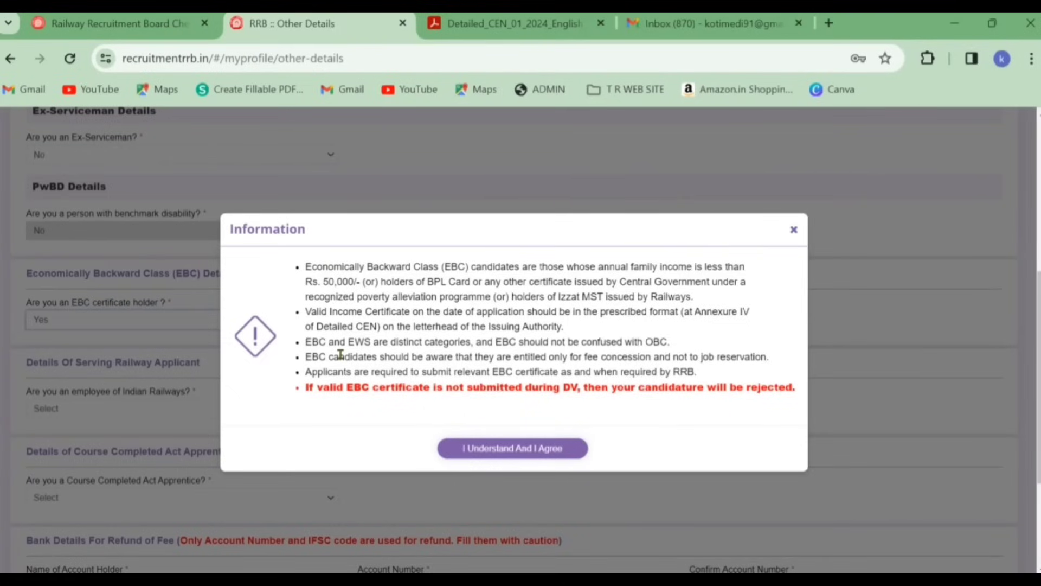
pyautogui.click(484, 455)
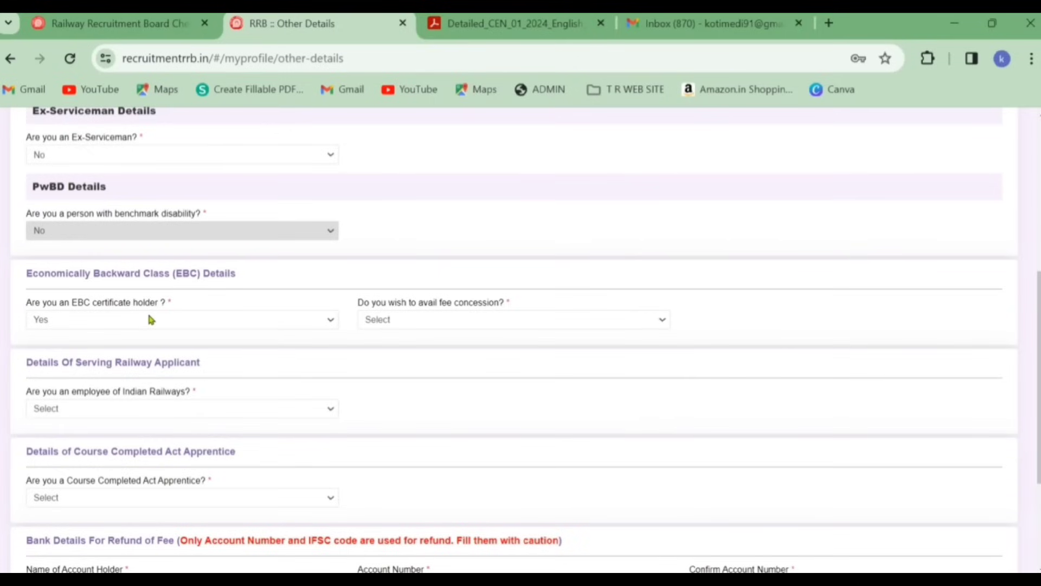
pyautogui.click(461, 320)
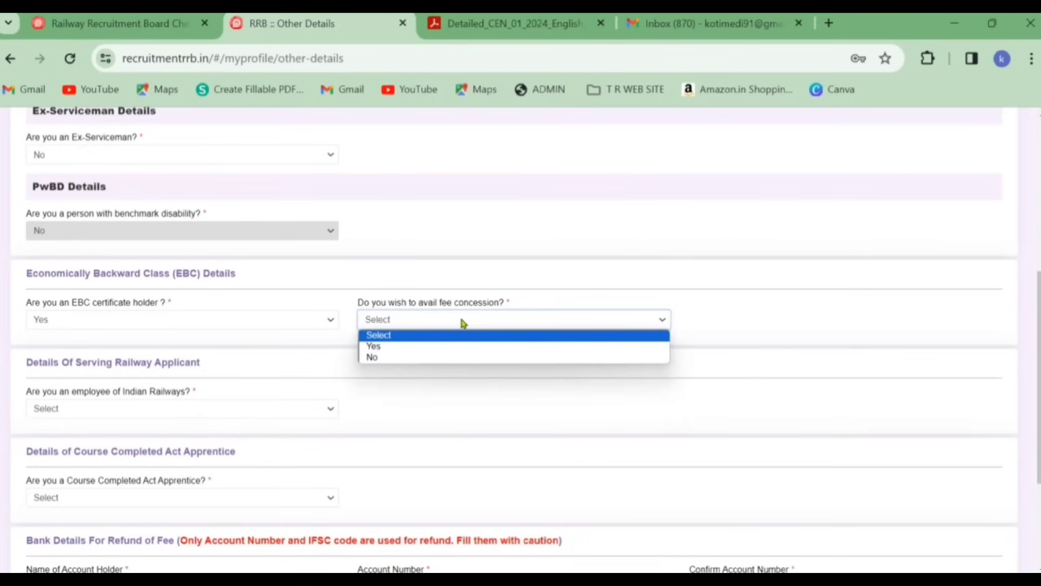
pyautogui.click(428, 348)
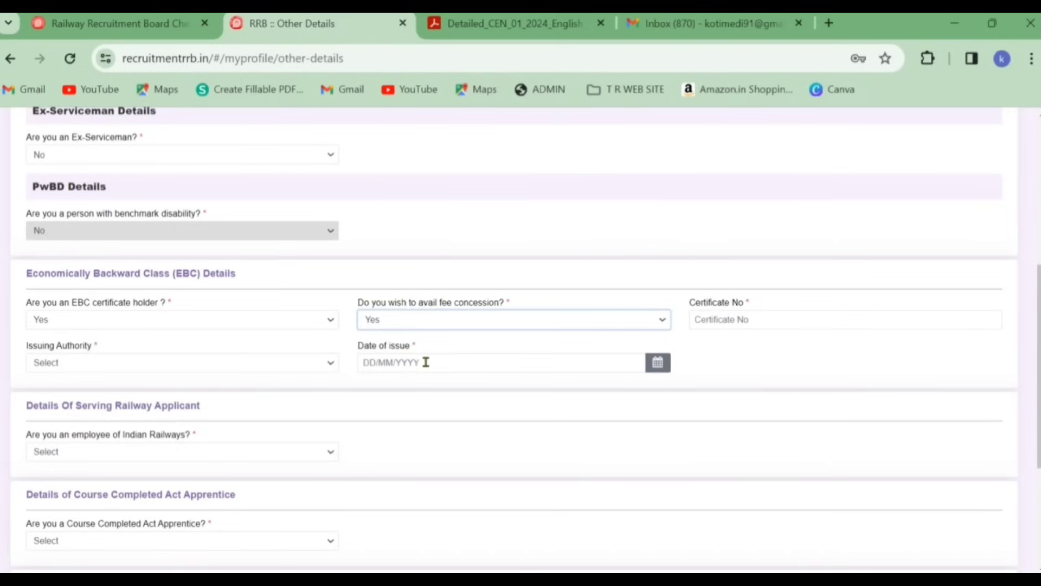
pyautogui.click(96, 327)
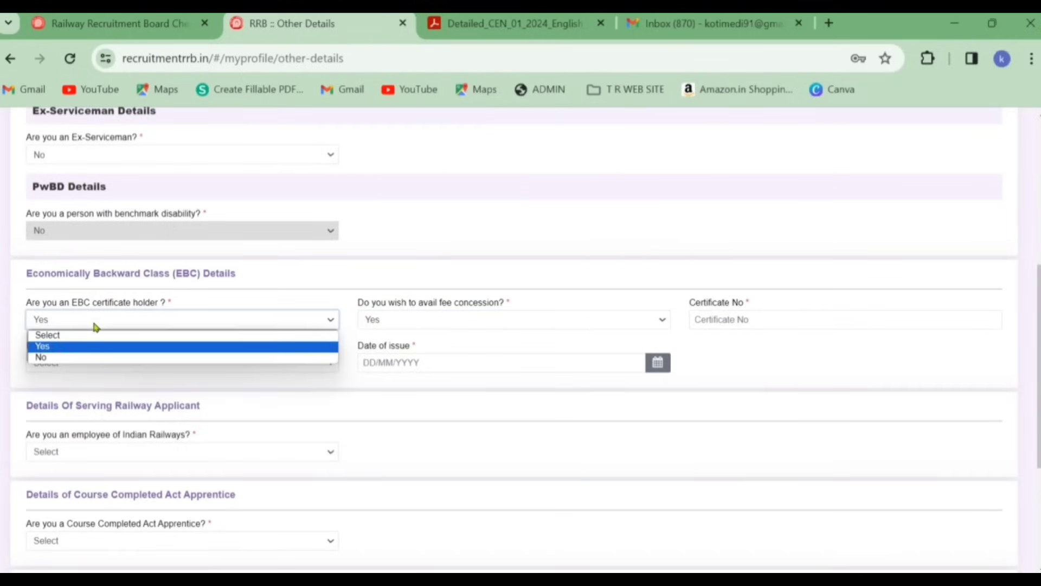
pyautogui.click(85, 357)
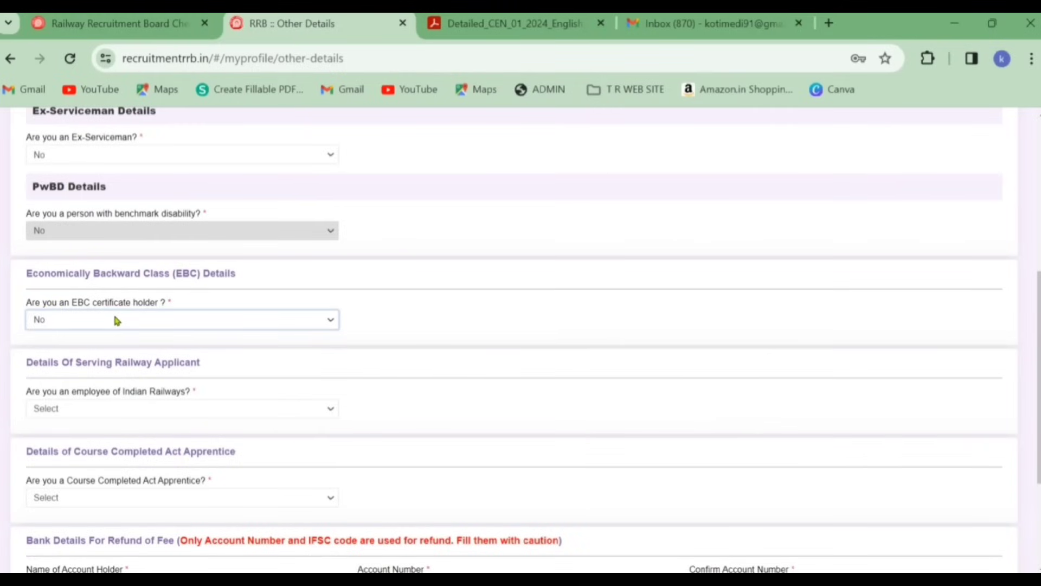
# Try Yes for Indian Railways employee and for still working, and set the railway employee answer to No.
pyautogui.scroll(-2, 85, 328)
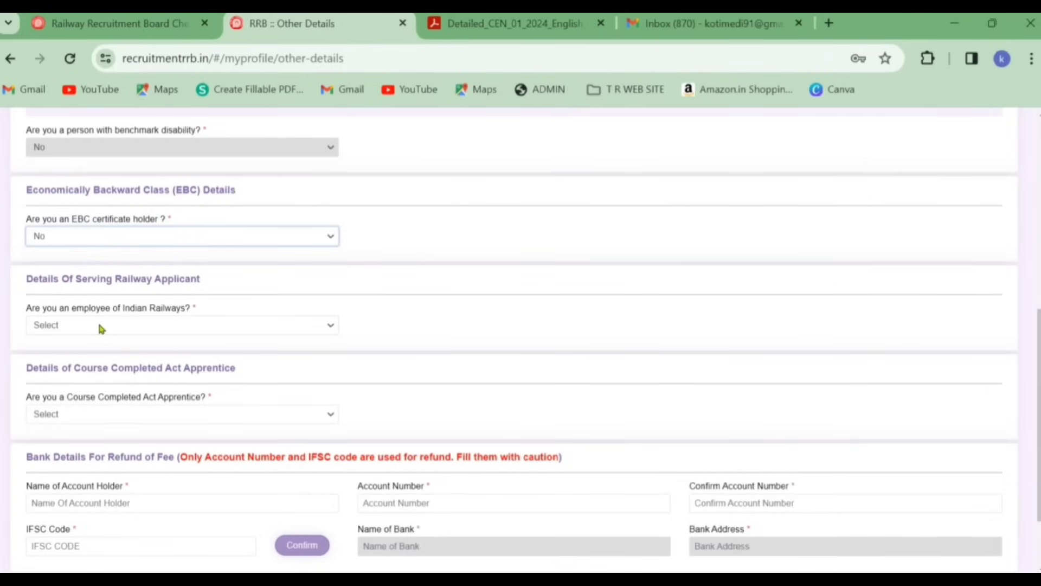
pyautogui.click(99, 325)
pyautogui.click(90, 353)
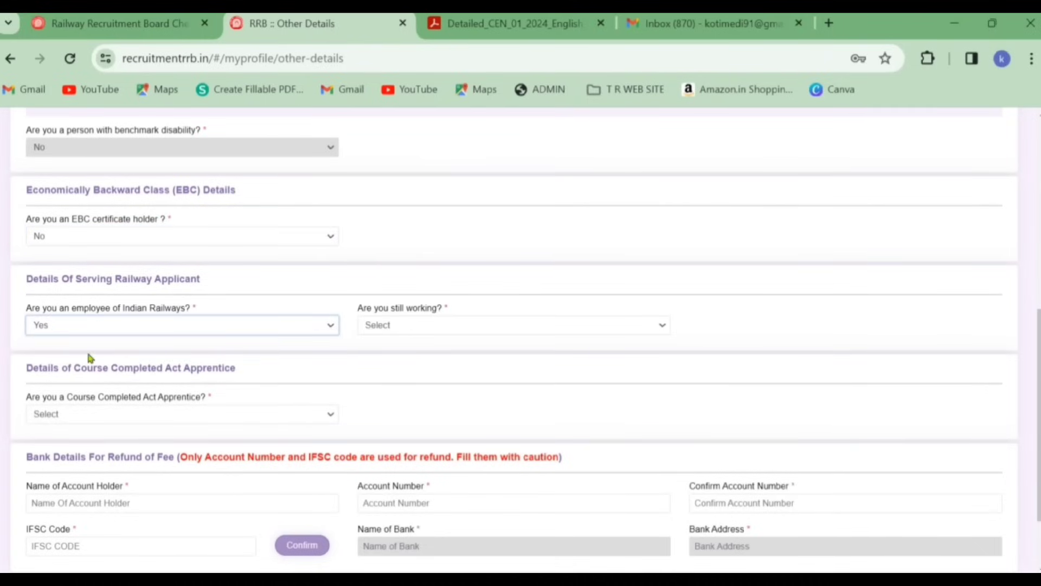
pyautogui.click(391, 326)
pyautogui.click(391, 355)
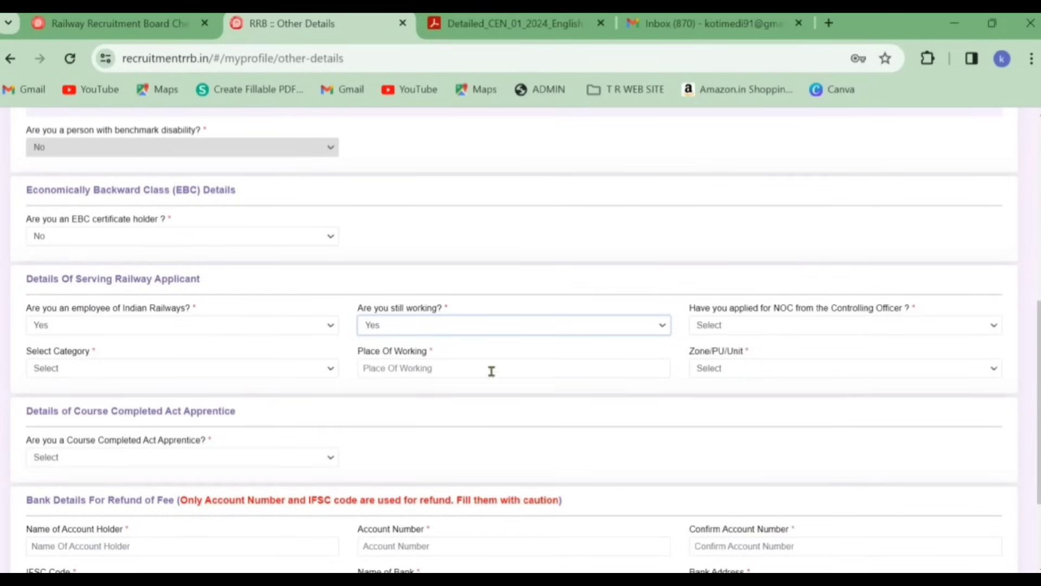
pyautogui.click(106, 321)
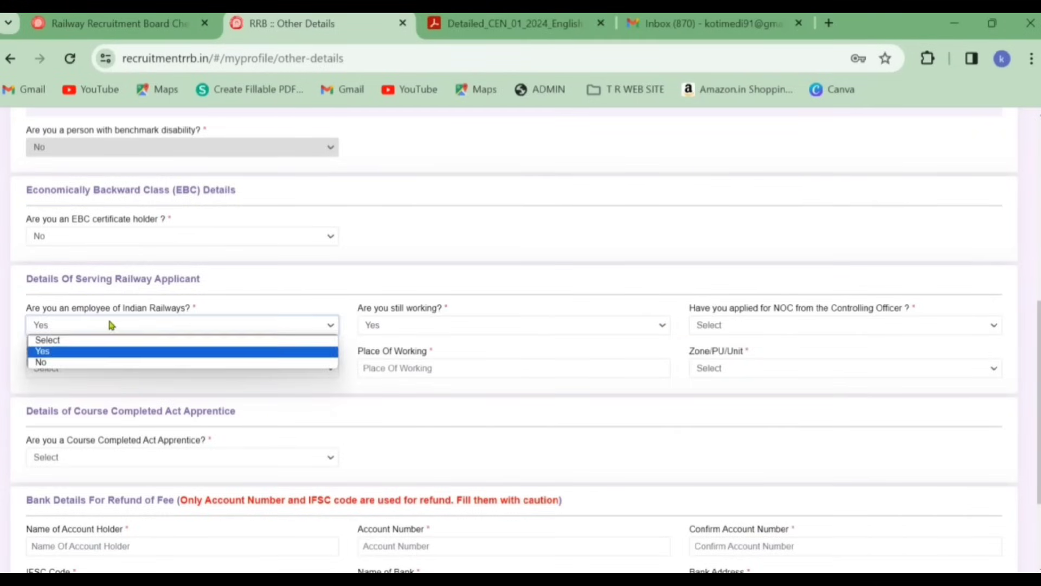
pyautogui.click(96, 362)
# Try Yes for Course Completed Act Apprentice to check the trade list, and set the apprentice answer to No.
pyautogui.scroll(-3, 96, 363)
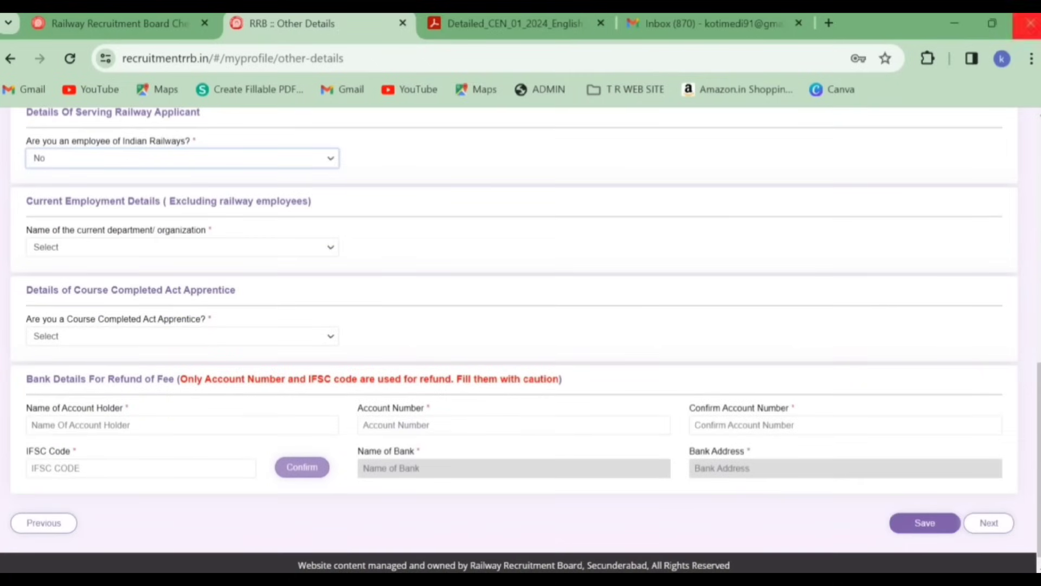
pyautogui.click(99, 341)
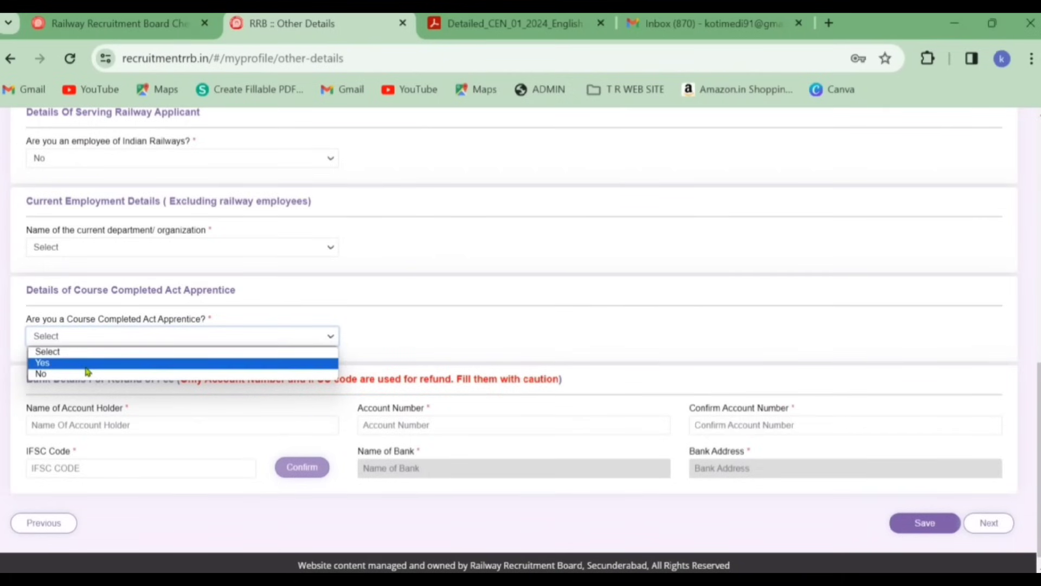
pyautogui.click(90, 362)
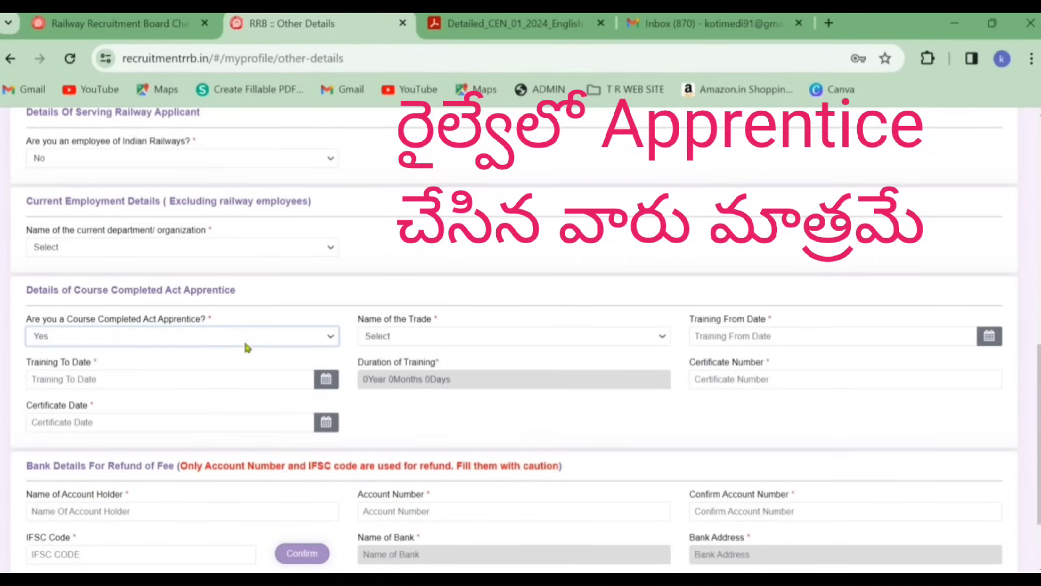
pyautogui.click(404, 335)
pyautogui.click(573, 313)
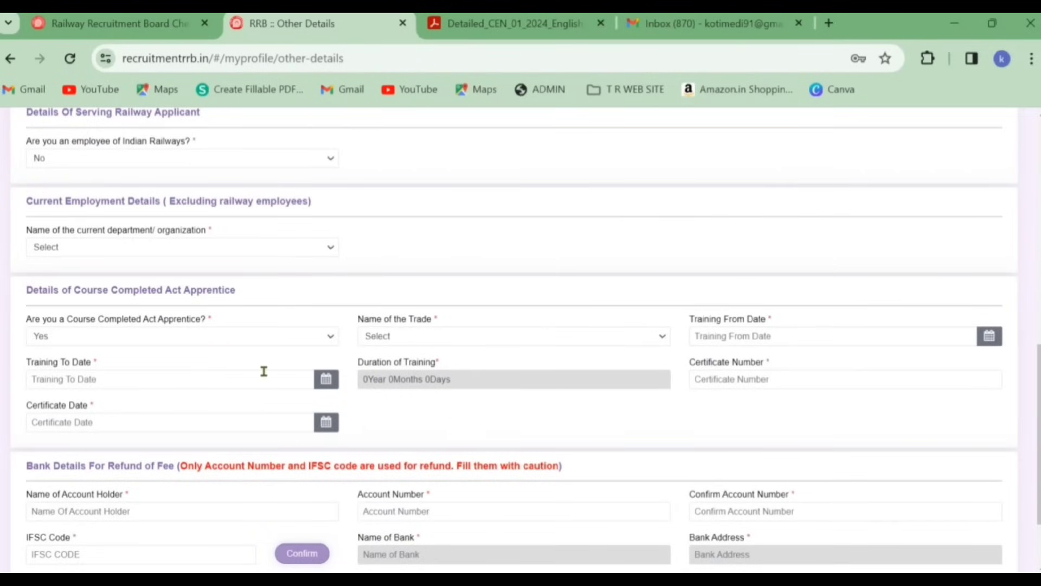
pyautogui.click(110, 333)
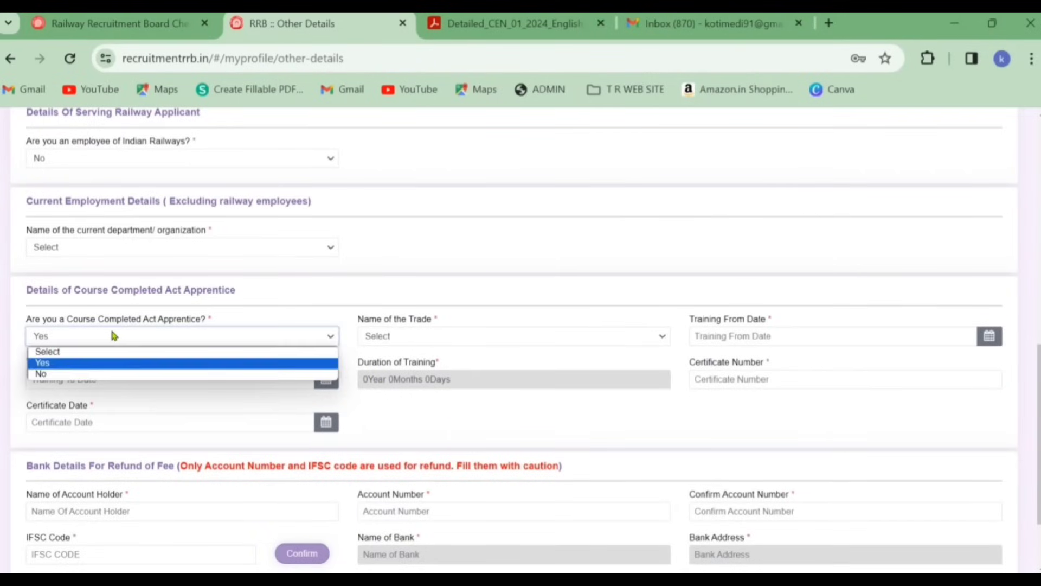
pyautogui.click(73, 378)
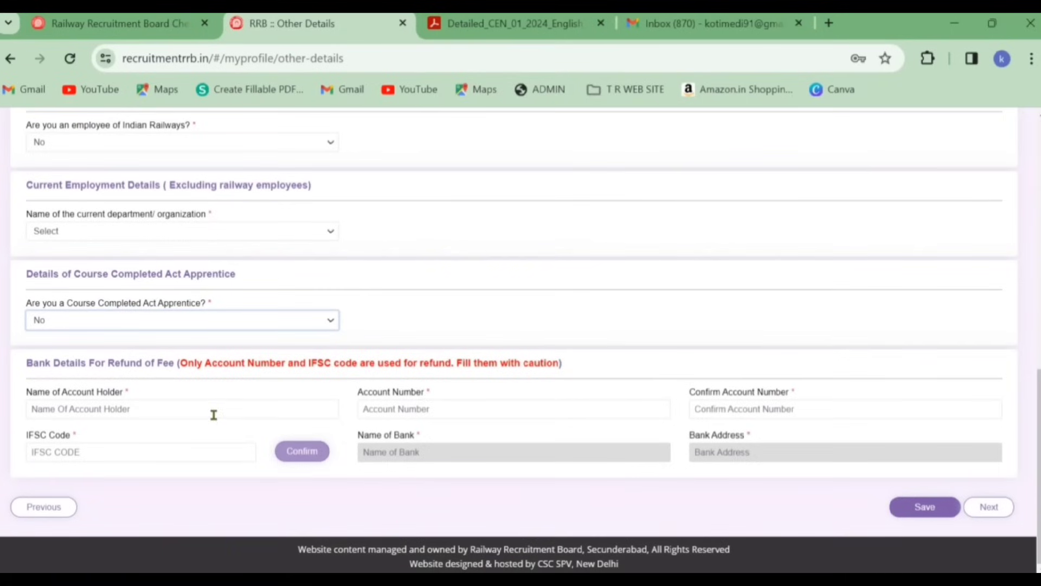
# Set the current department/organization to Not Applicable and go to the account holder name in the bank refund details.
pyautogui.scroll(-1, 214, 414)
pyautogui.click(93, 237)
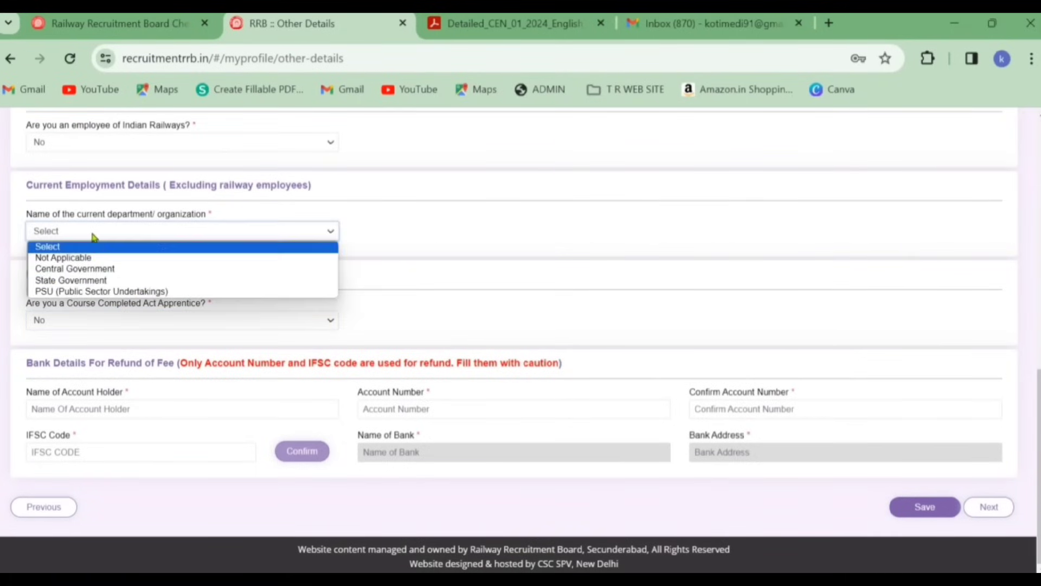
pyautogui.click(94, 258)
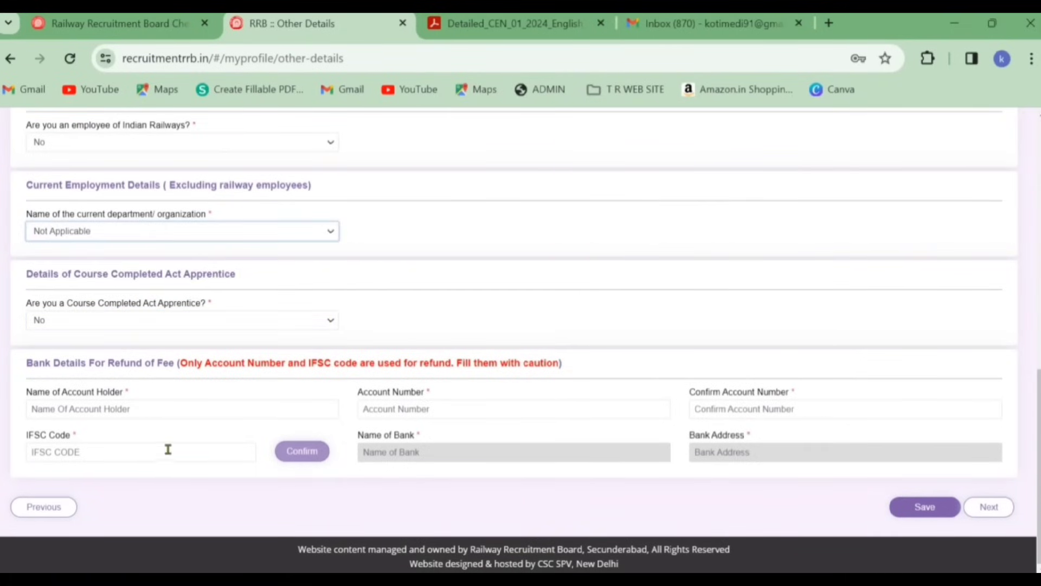
pyautogui.click(186, 418)
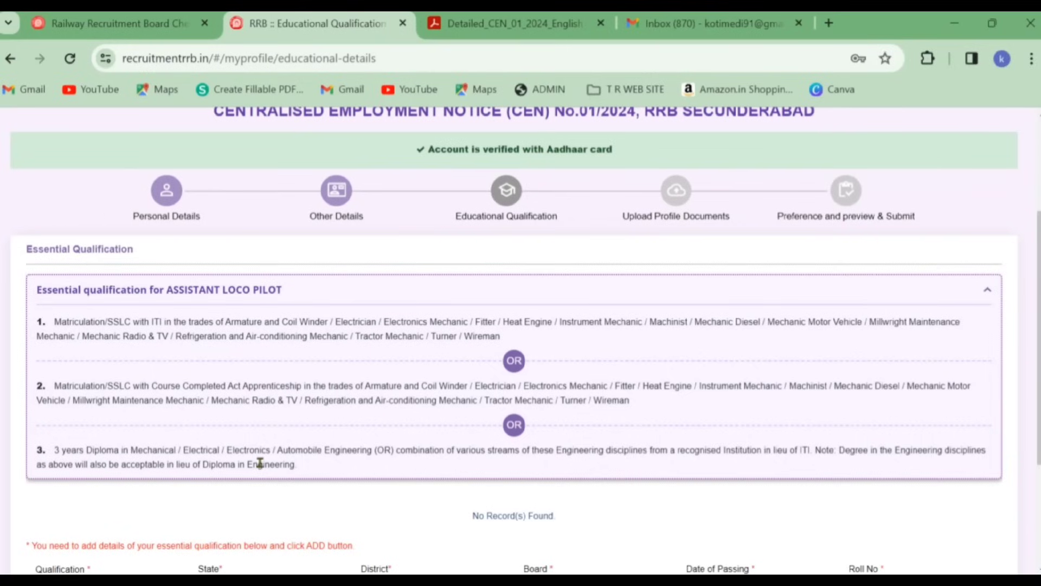
# Add the Matriculation/10th/SSLC qualification for TELANGANA, Khammam, with its board, date of passing and roll number.
pyautogui.scroll(-2, 414, 456)
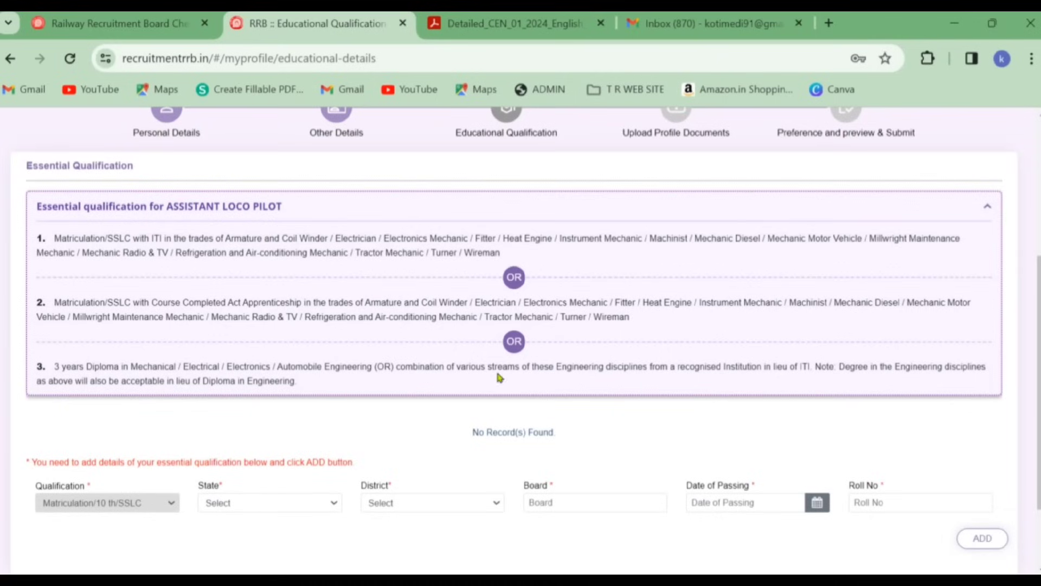
pyautogui.scroll(-2, 324, 346)
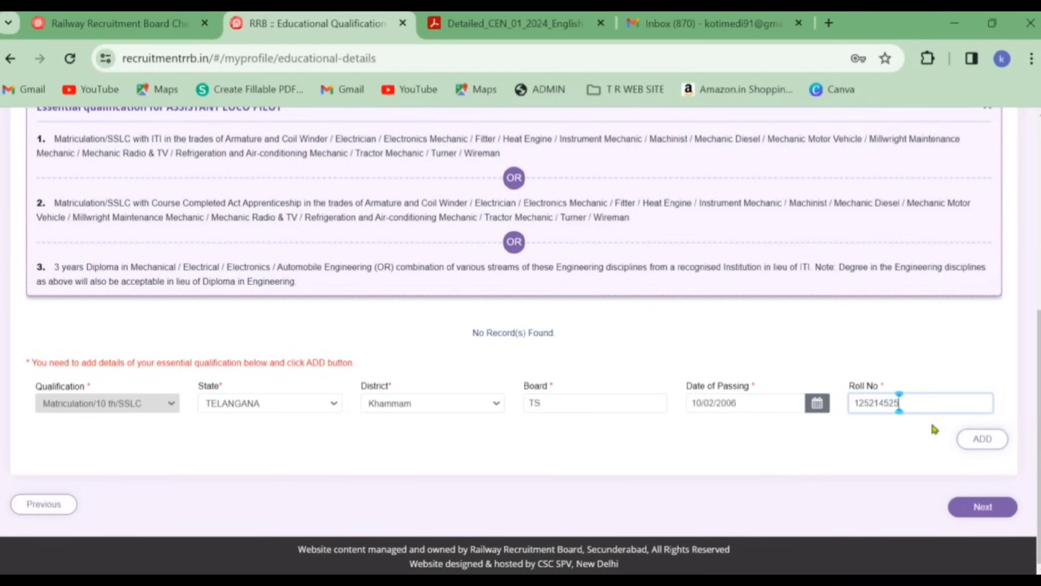
pyautogui.click(983, 439)
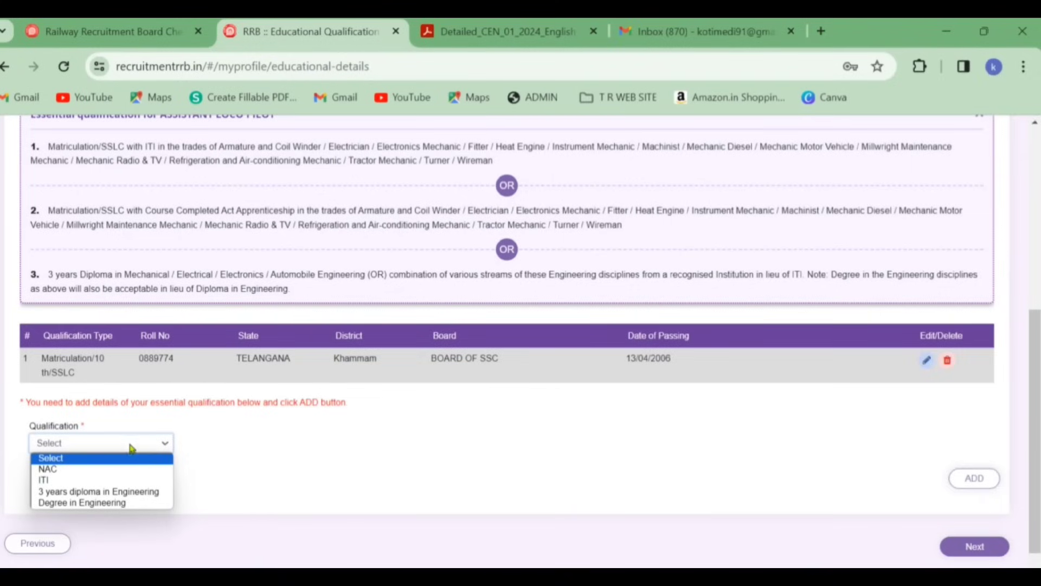
# Try ITI as the qualification and check its trade, certificate issuer and certificate type options.
pyautogui.click(78, 481)
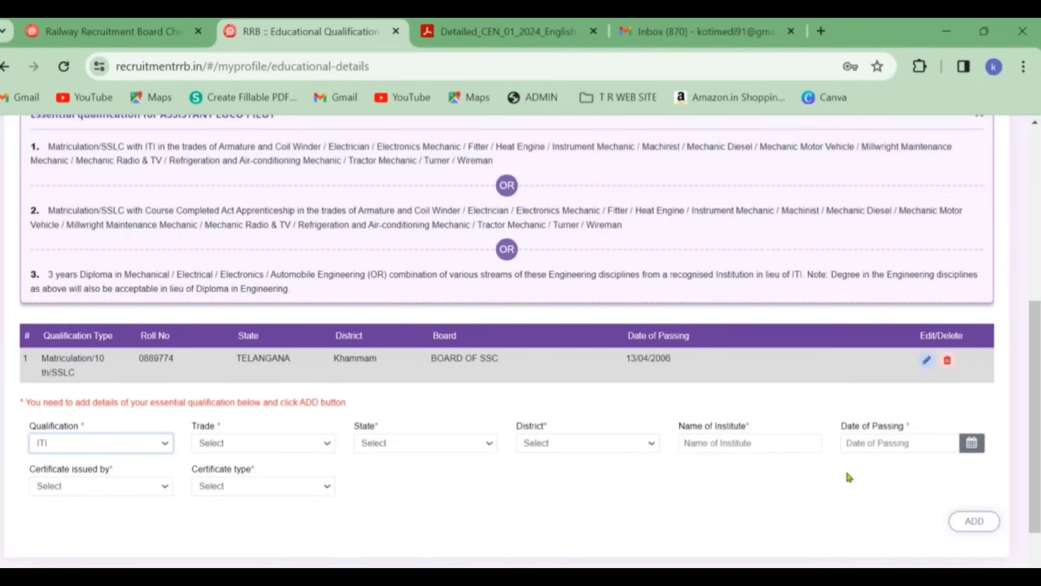
pyautogui.click(286, 443)
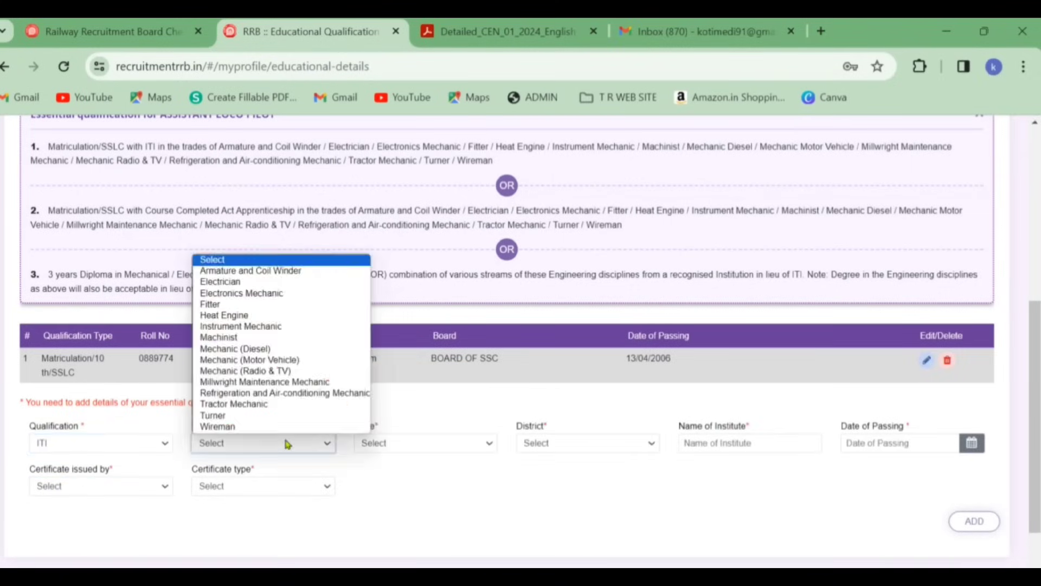
pyautogui.click(287, 441)
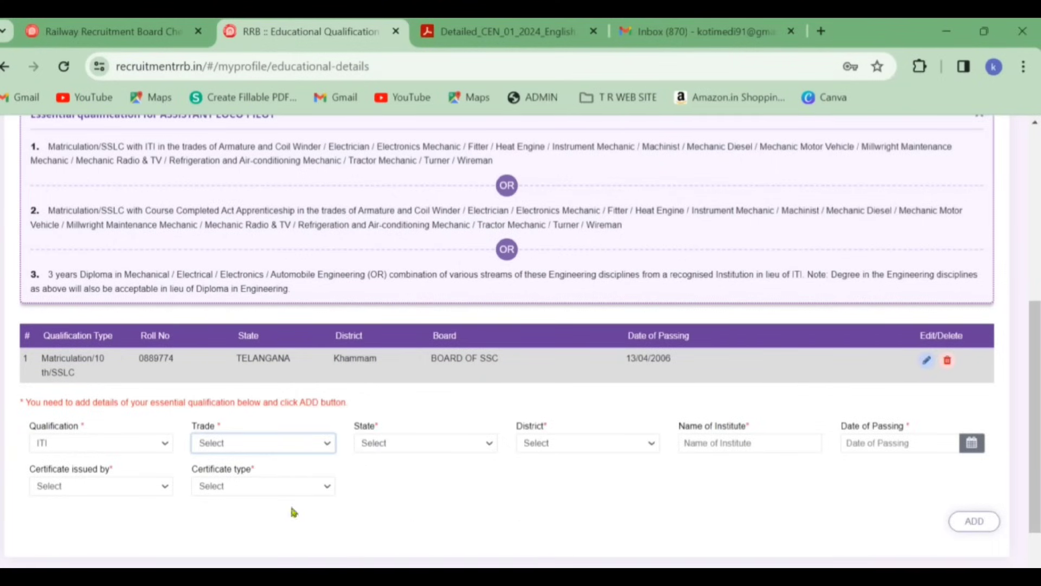
pyautogui.click(123, 491)
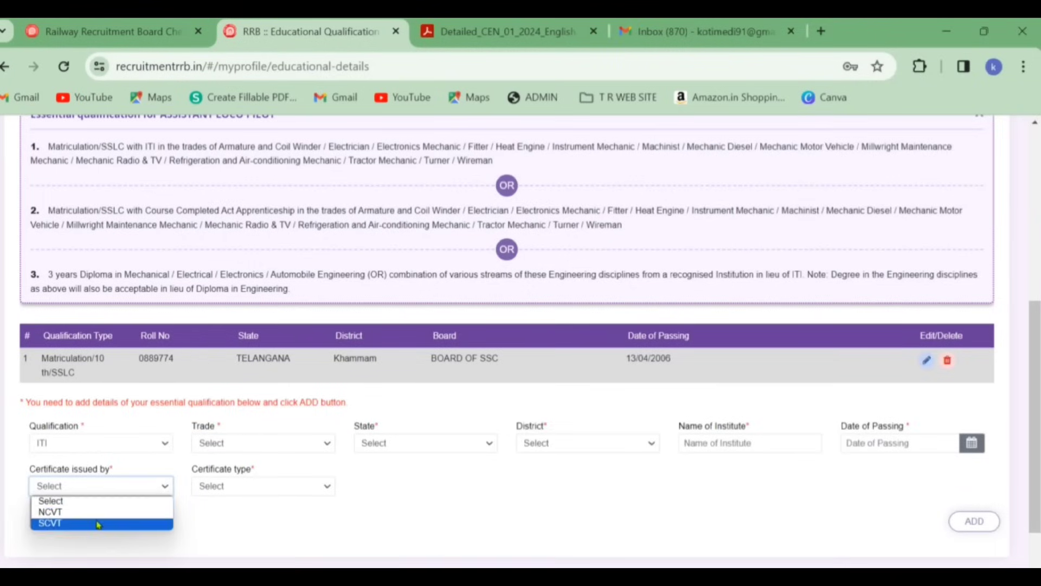
pyautogui.click(235, 516)
pyautogui.click(234, 491)
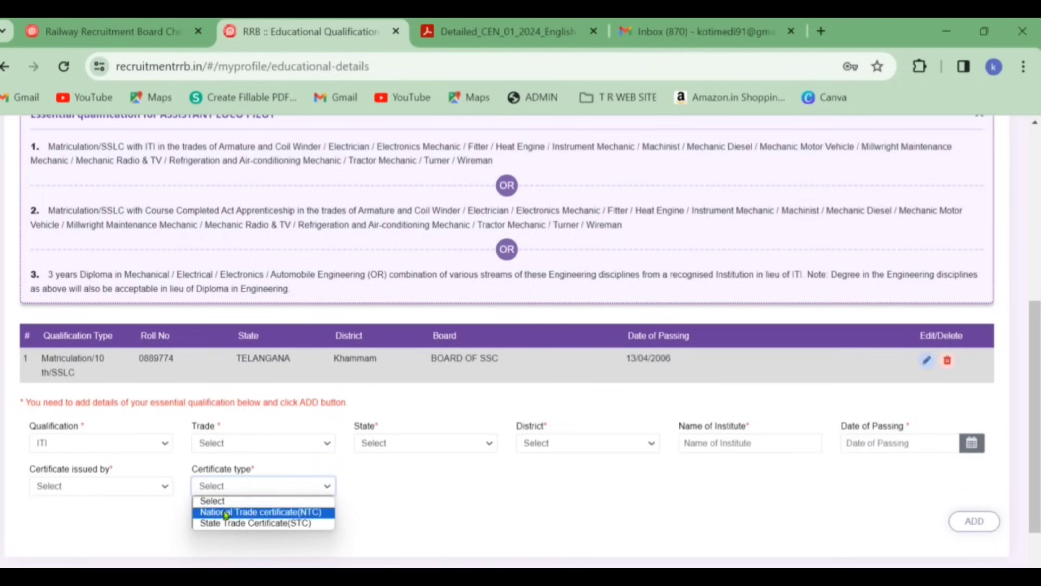
pyautogui.click(437, 516)
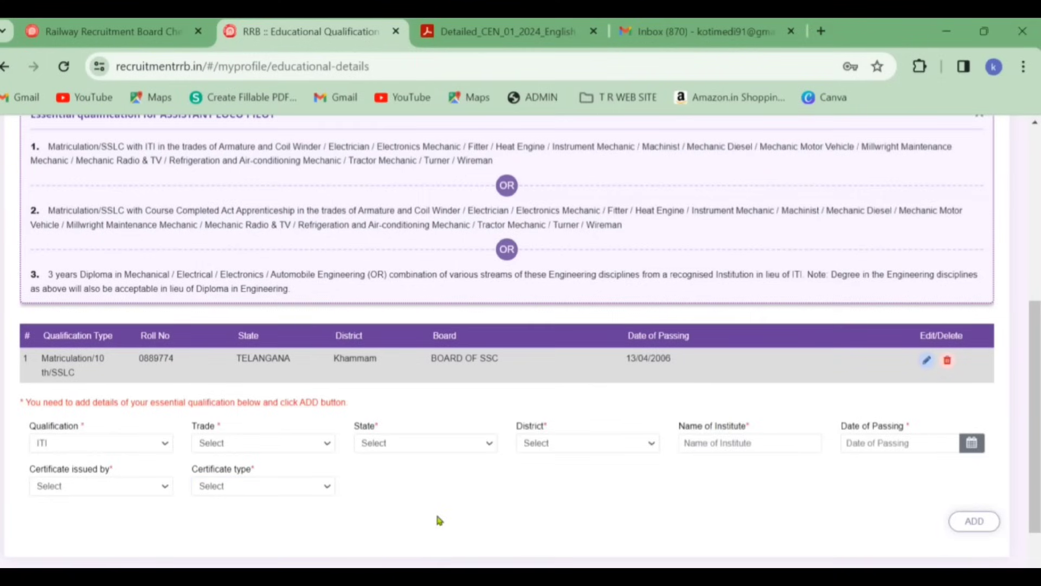
# Try 3 years diploma in Engineering as the qualification and check its discipline options.
pyautogui.click(98, 449)
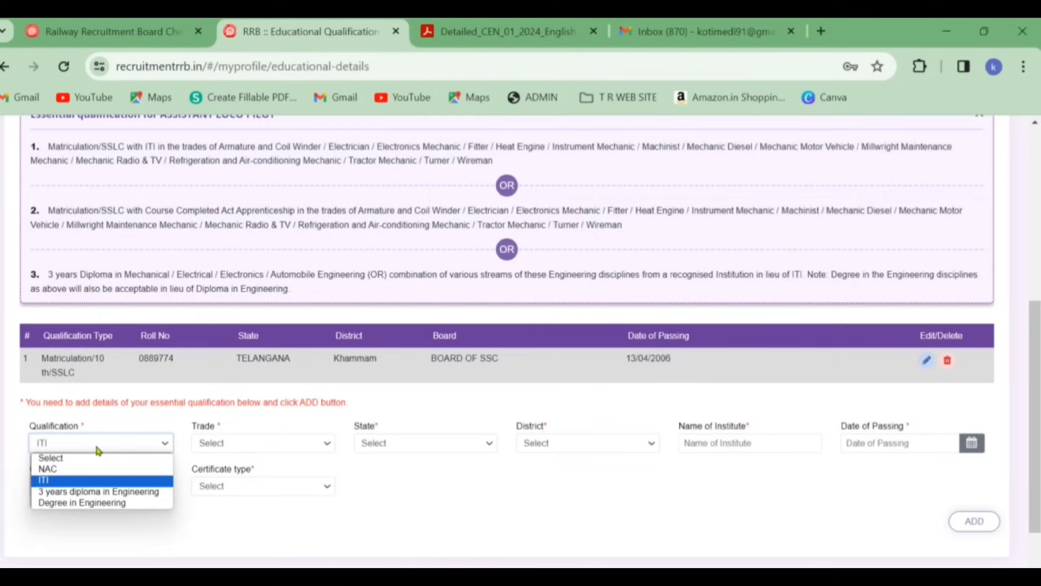
pyautogui.click(98, 491)
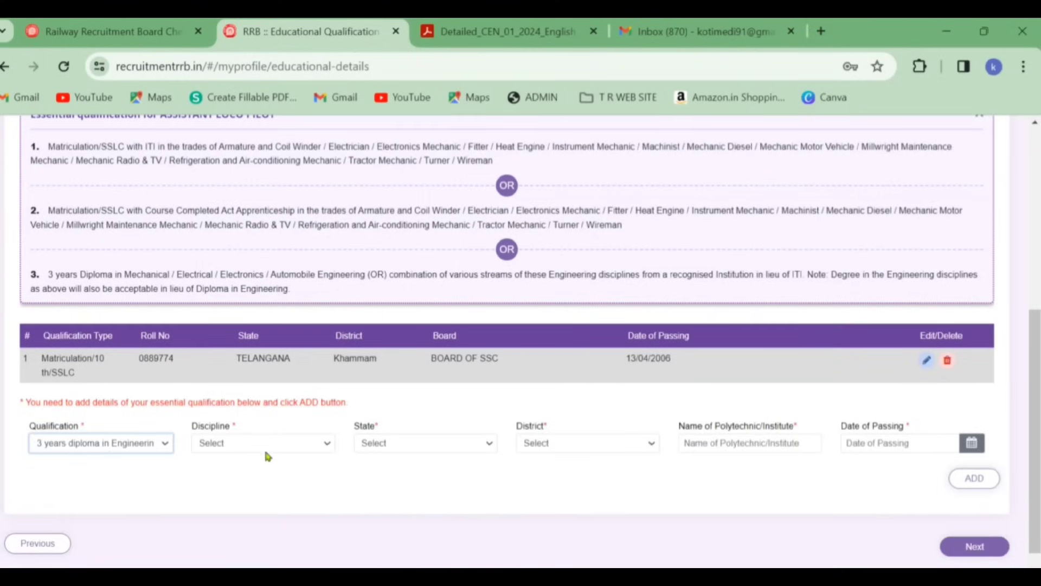
pyautogui.click(283, 445)
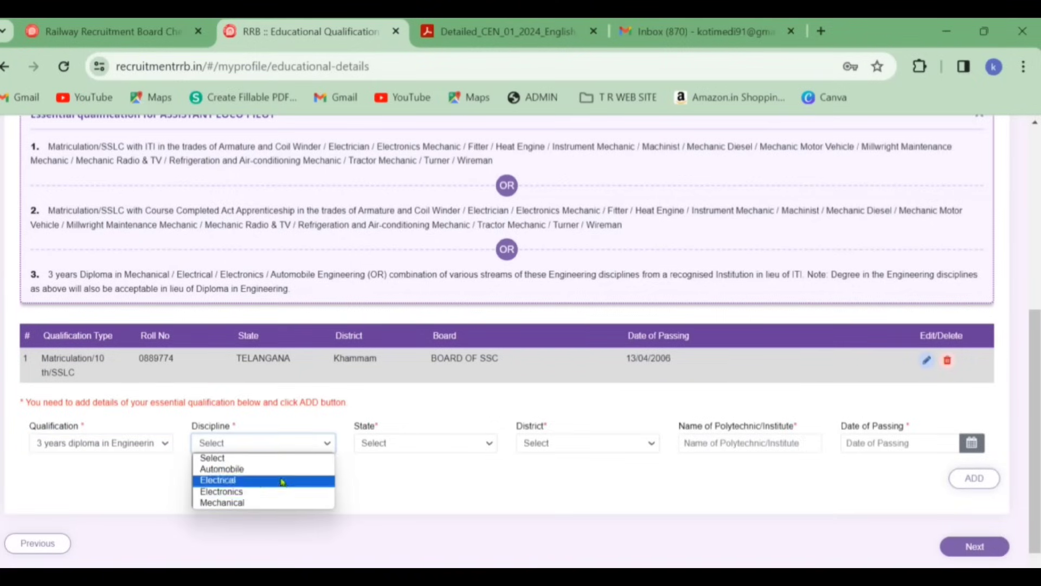
pyautogui.click(438, 496)
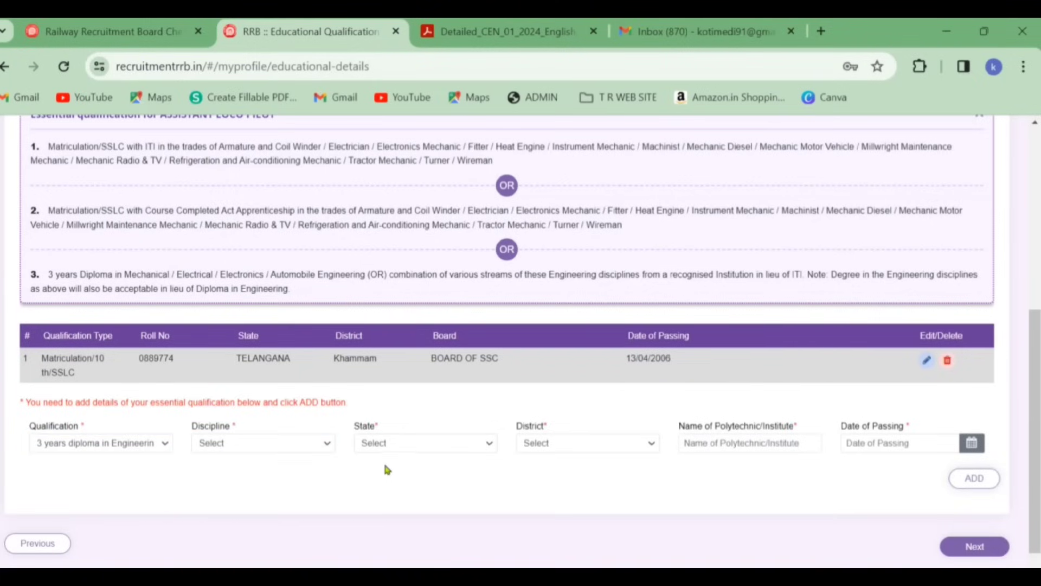
# Add a Degree in Engineering qualification in Electrical Engineering, TELANGANA, Khammam, college jntu, with date of passing 15/06/2012.
pyautogui.click(81, 447)
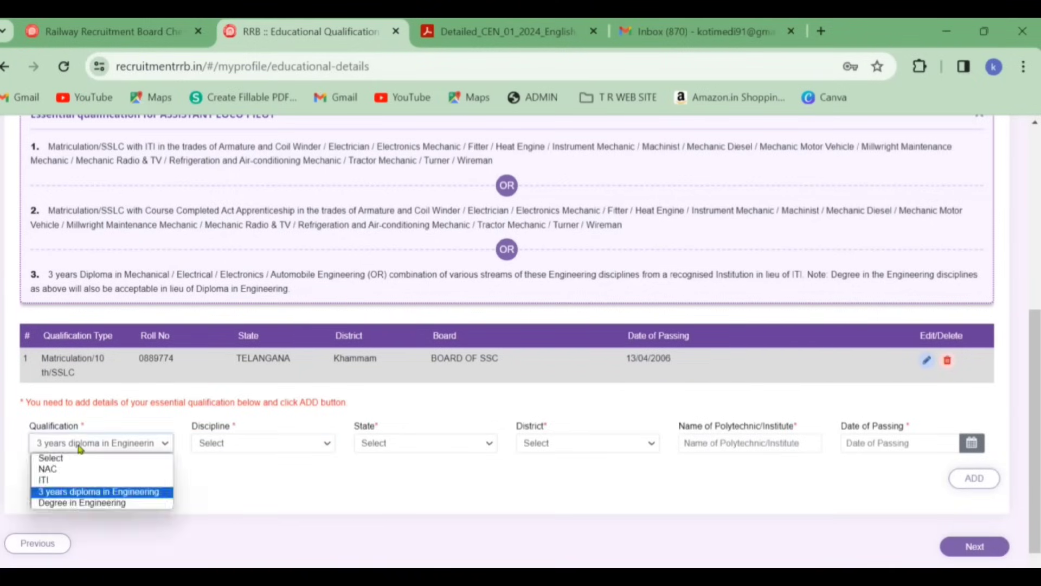
pyautogui.click(73, 505)
pyautogui.click(253, 453)
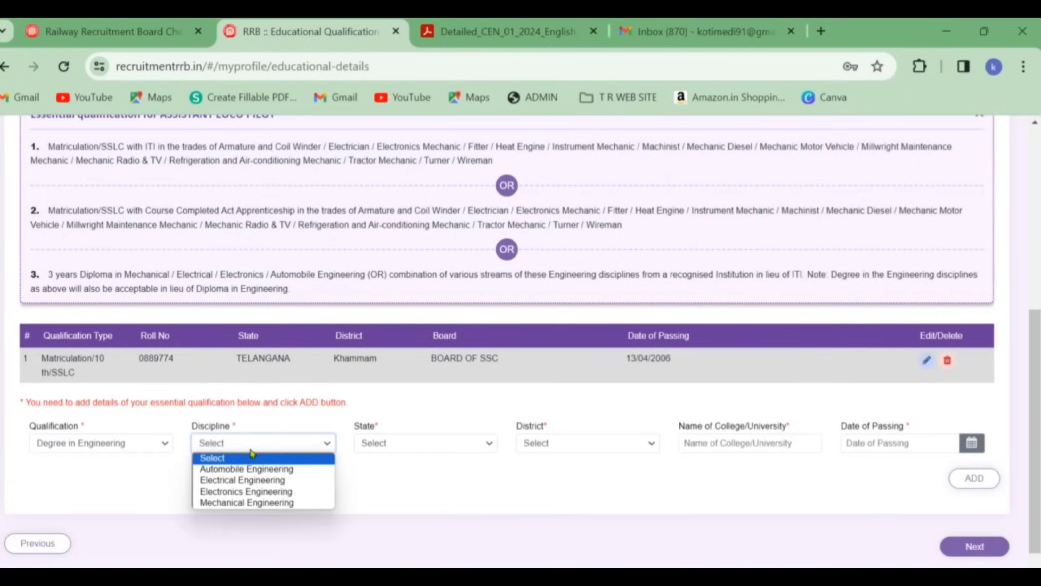
pyautogui.click(243, 480)
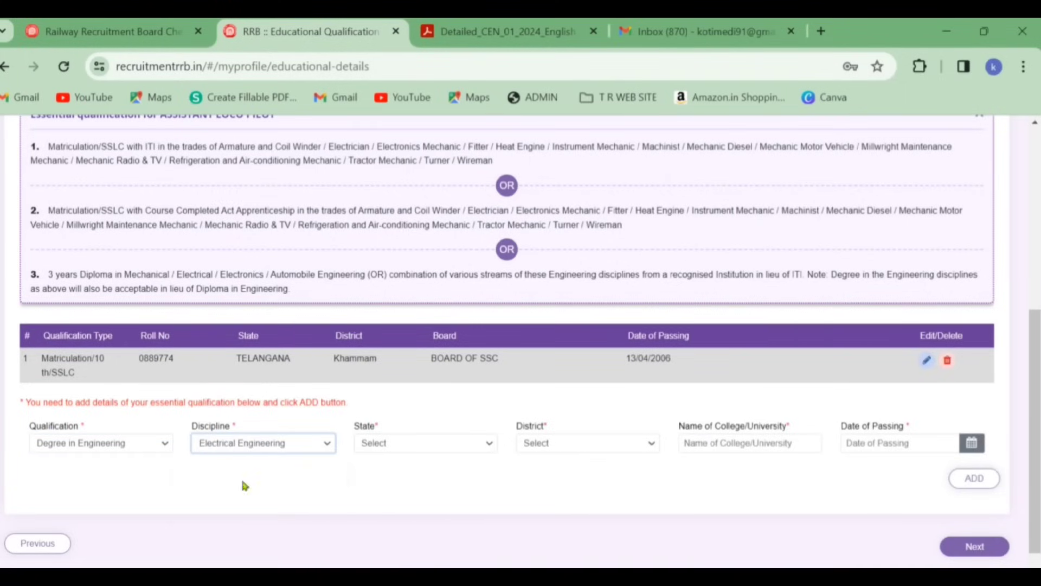
pyautogui.click(418, 450)
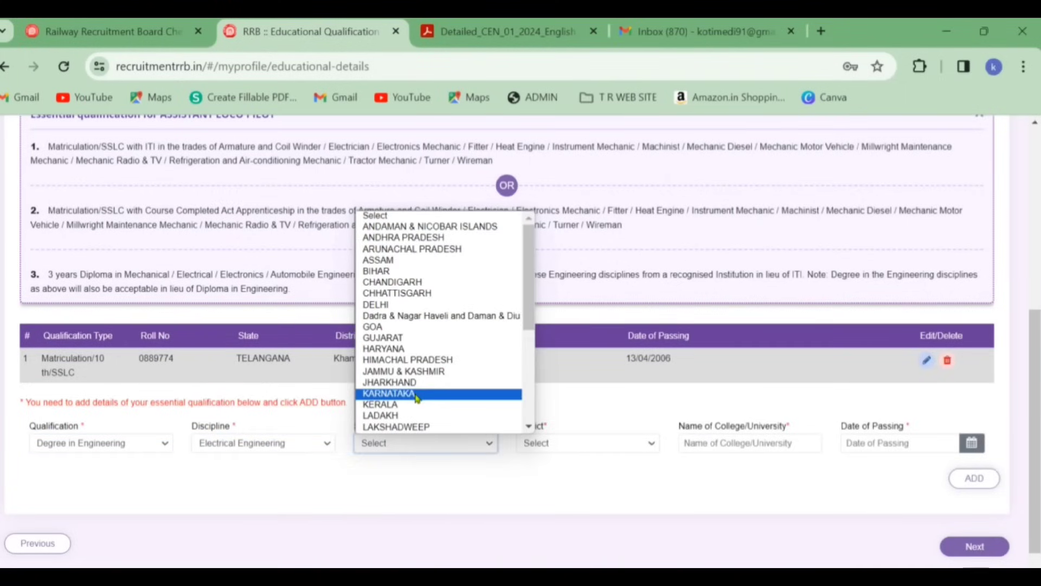
pyautogui.scroll(-4, 419, 400)
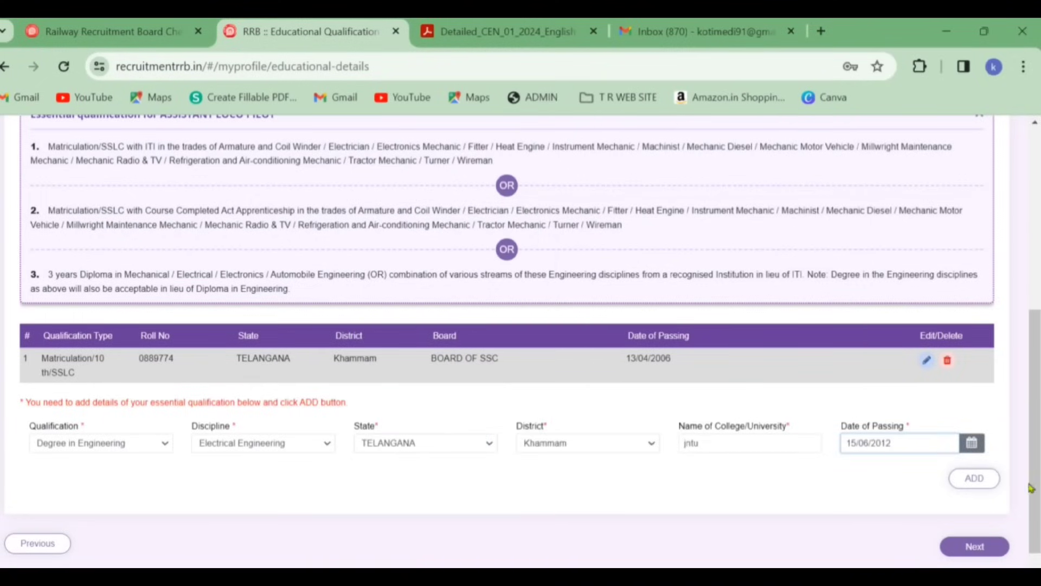
pyautogui.click(982, 488)
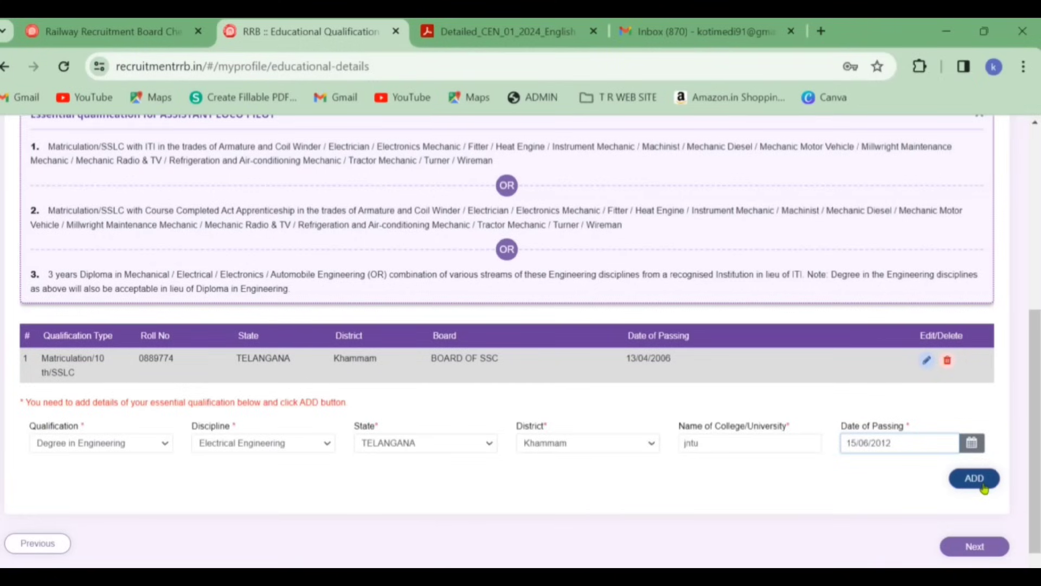
pyautogui.click(975, 548)
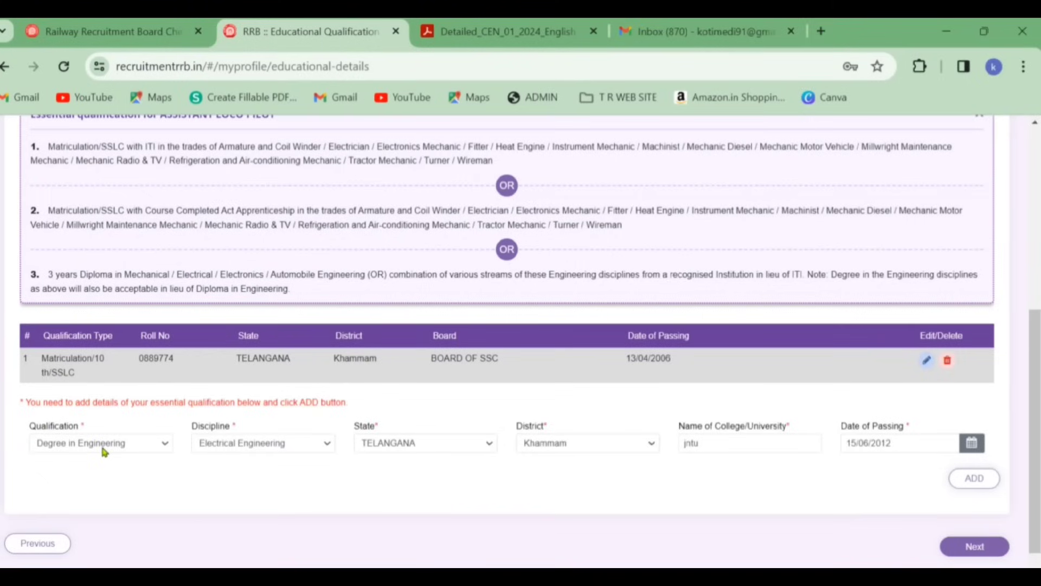
pyautogui.click(959, 479)
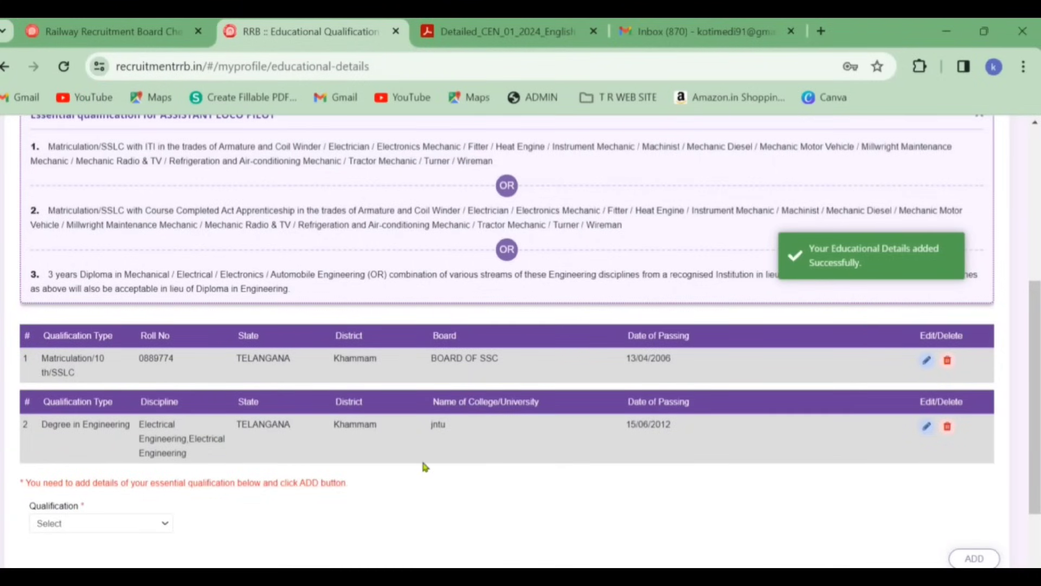
# Finish the educational qualification section and proceed to uploading the profile documents.
pyautogui.scroll(-2, 957, 529)
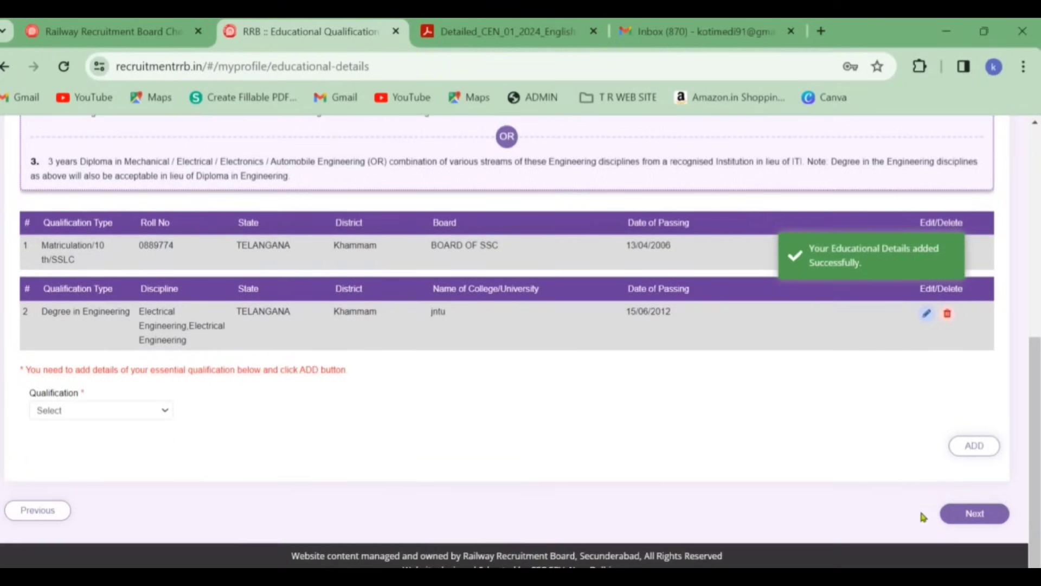
pyautogui.click(972, 515)
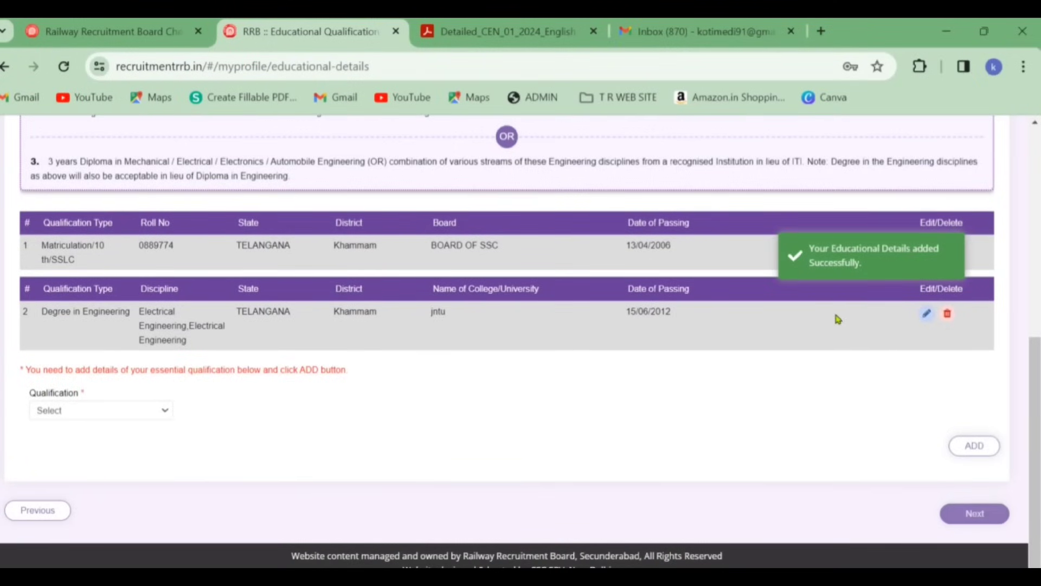
pyautogui.click(974, 514)
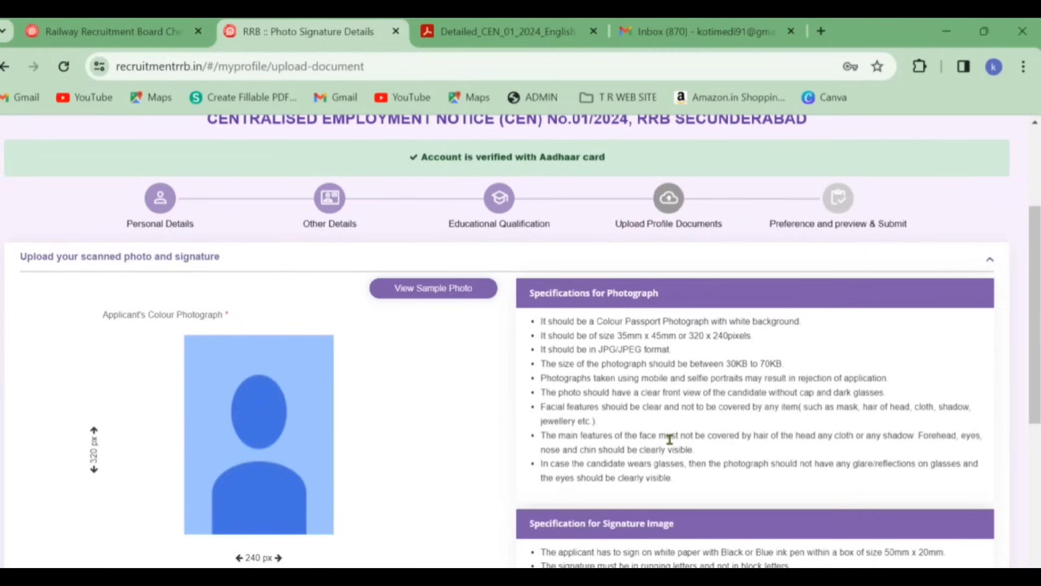
# Review the photograph and signature specifications and view the sample photos.
pyautogui.scroll(-3, 669, 437)
pyautogui.scroll(2, 657, 453)
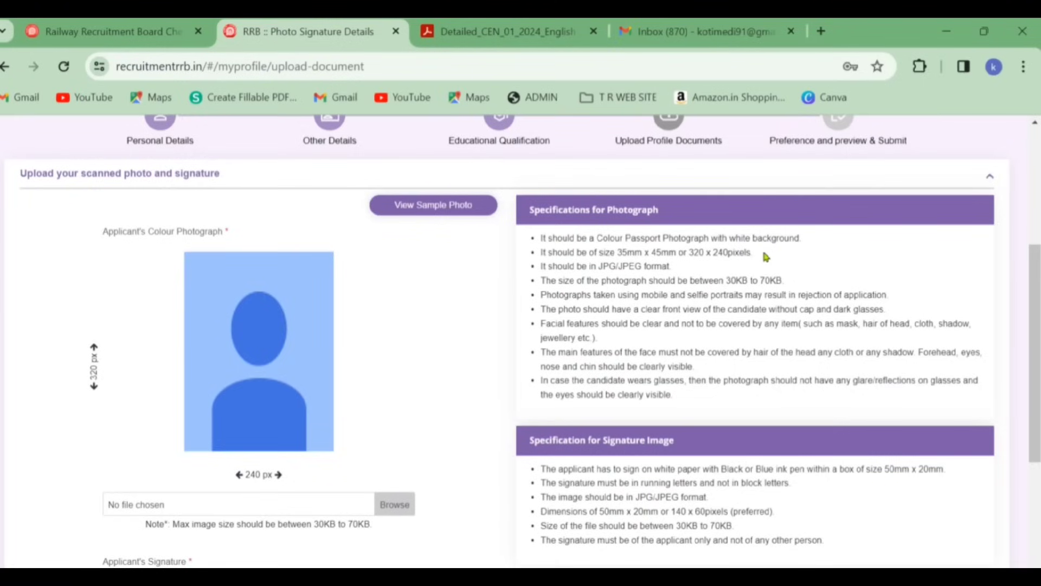
pyautogui.click(434, 208)
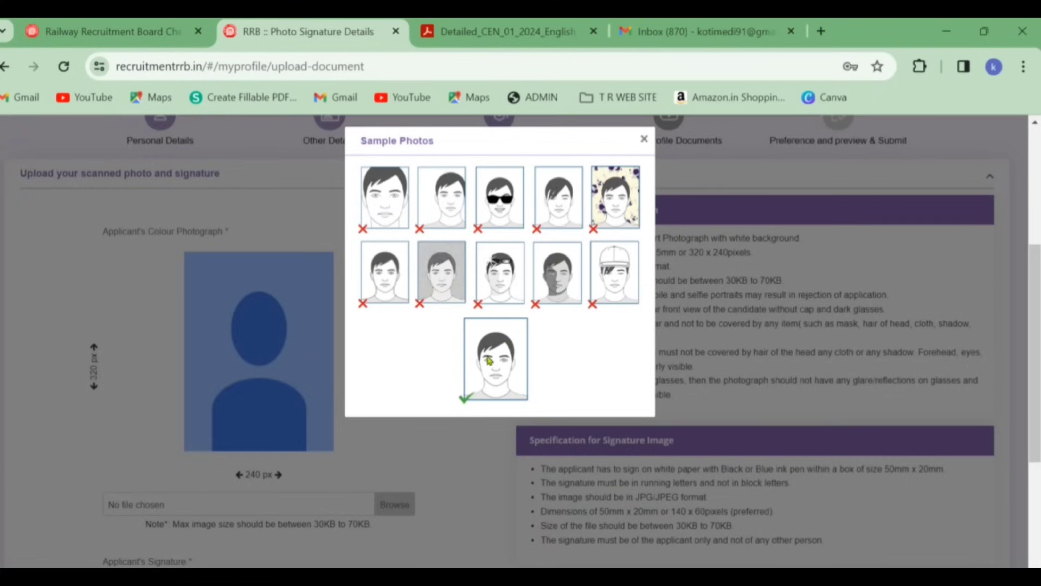
pyautogui.click(644, 140)
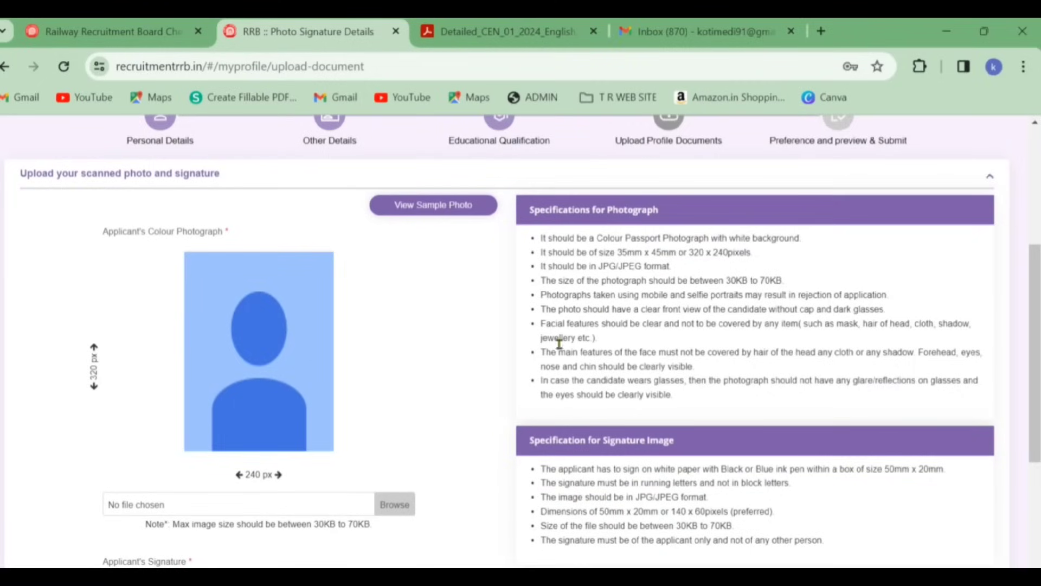
# Upload and save the applicant's photograph and the signature image photo_2024-01-20_00-12-09.jpg, and continue to the preference section.
pyautogui.scroll(-4, 301, 438)
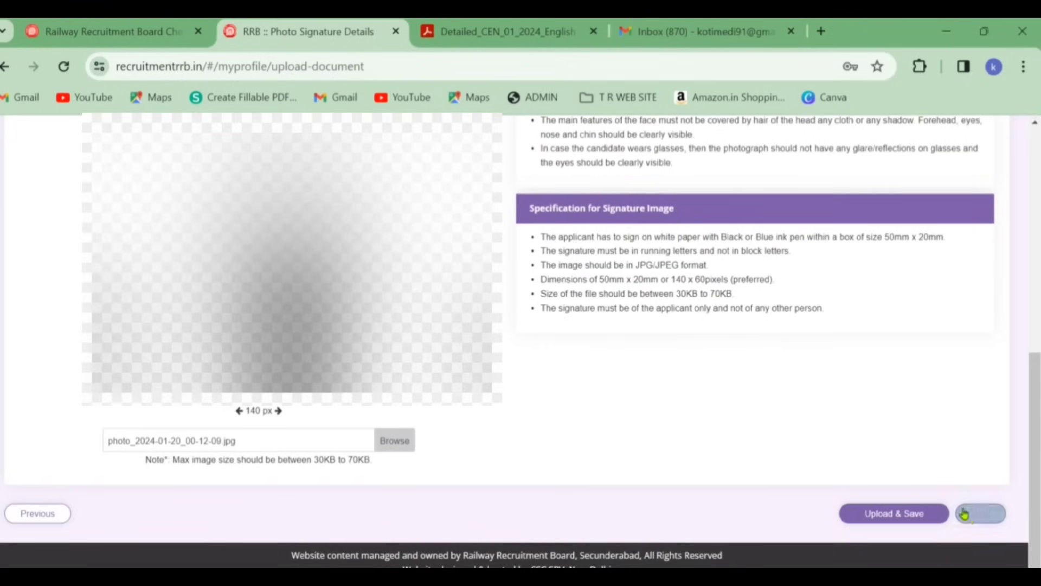
pyautogui.click(975, 518)
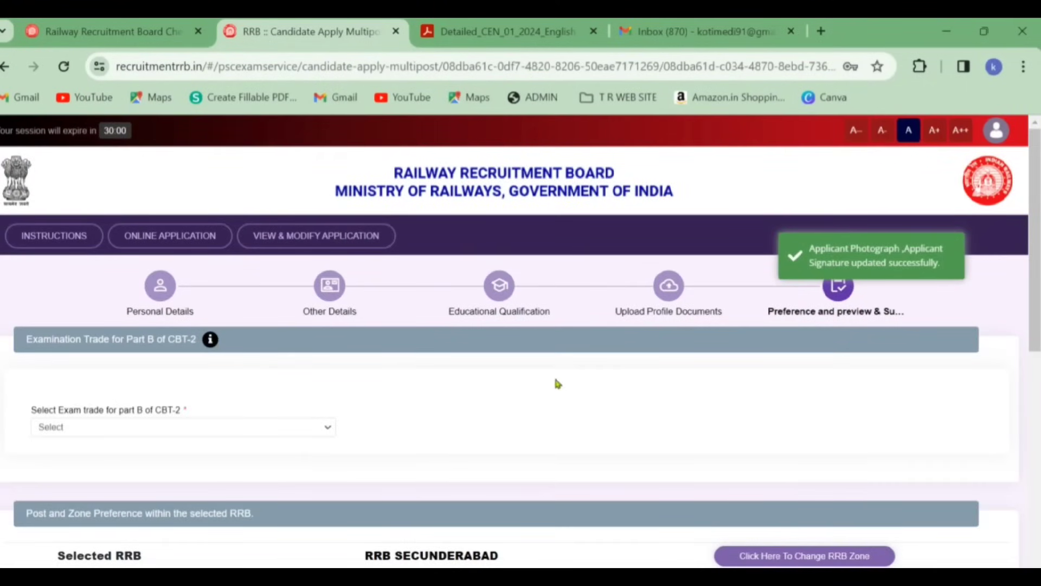
# Check the exam trade options for part B of CBT-2 against the saved educational qualifications, and return to the preference section.
pyautogui.scroll(-2, 557, 383)
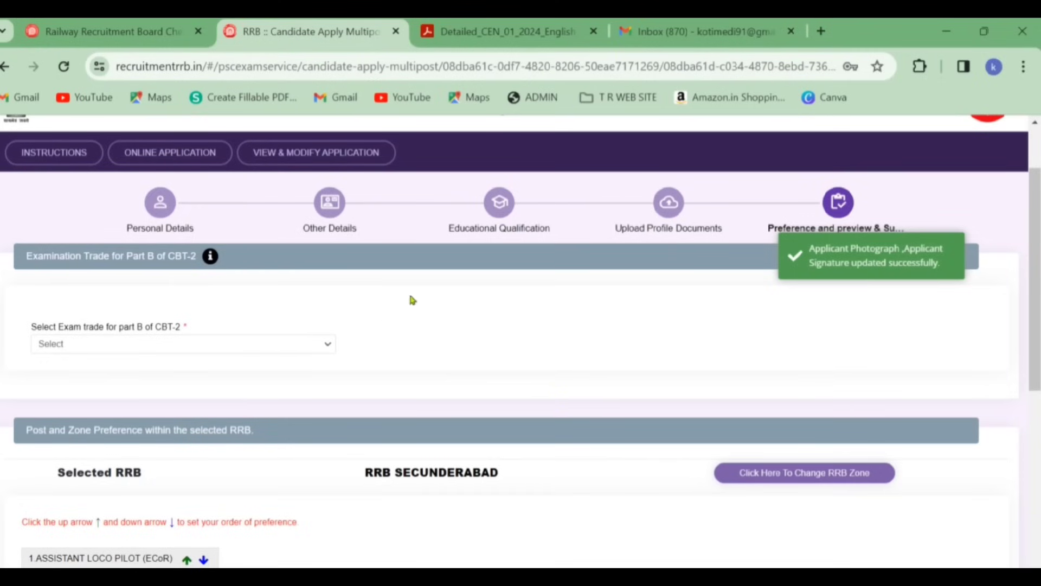
pyautogui.click(324, 345)
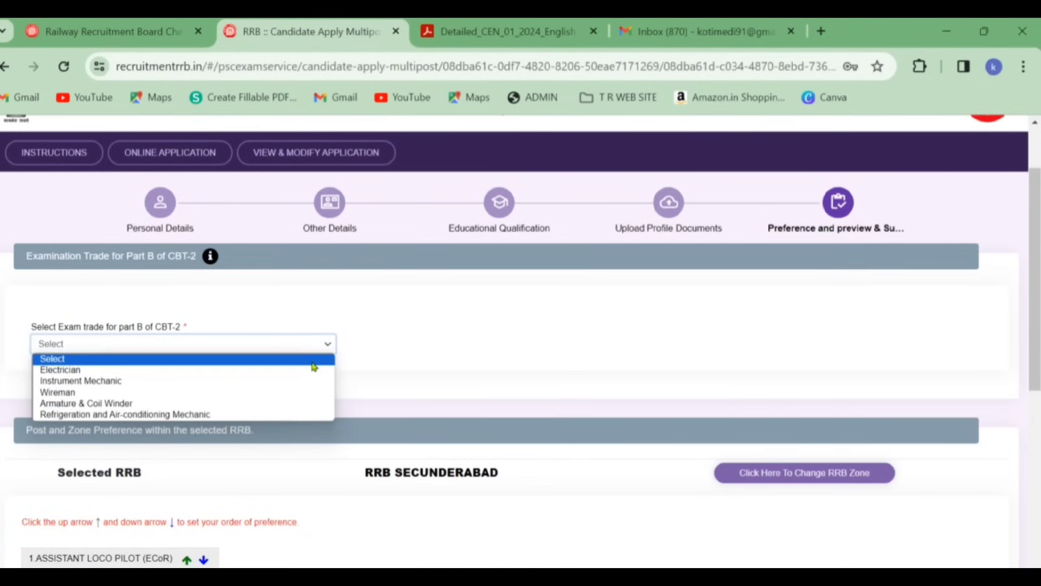
pyautogui.click(504, 229)
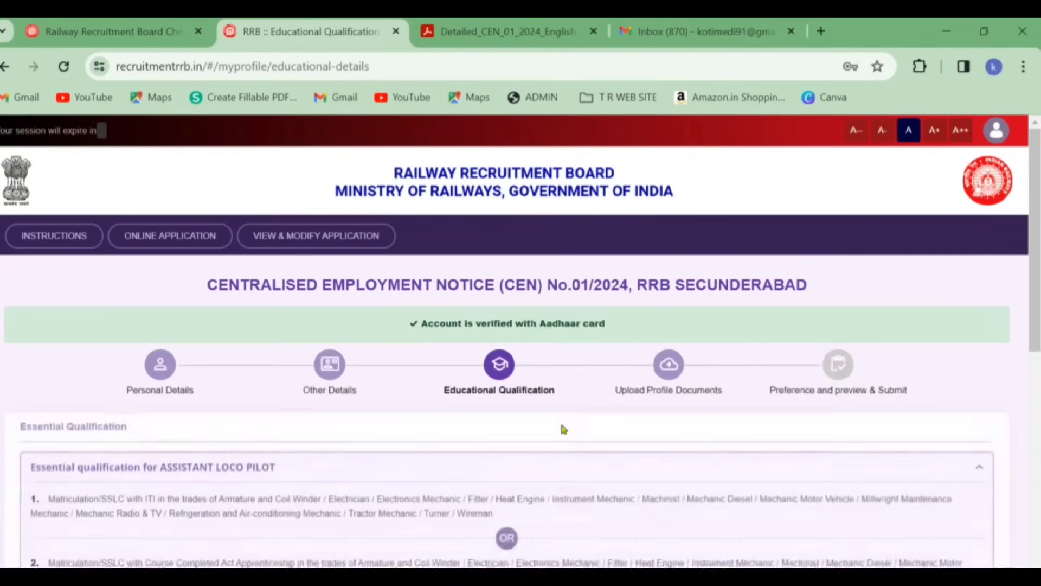
pyautogui.scroll(-10, 559, 426)
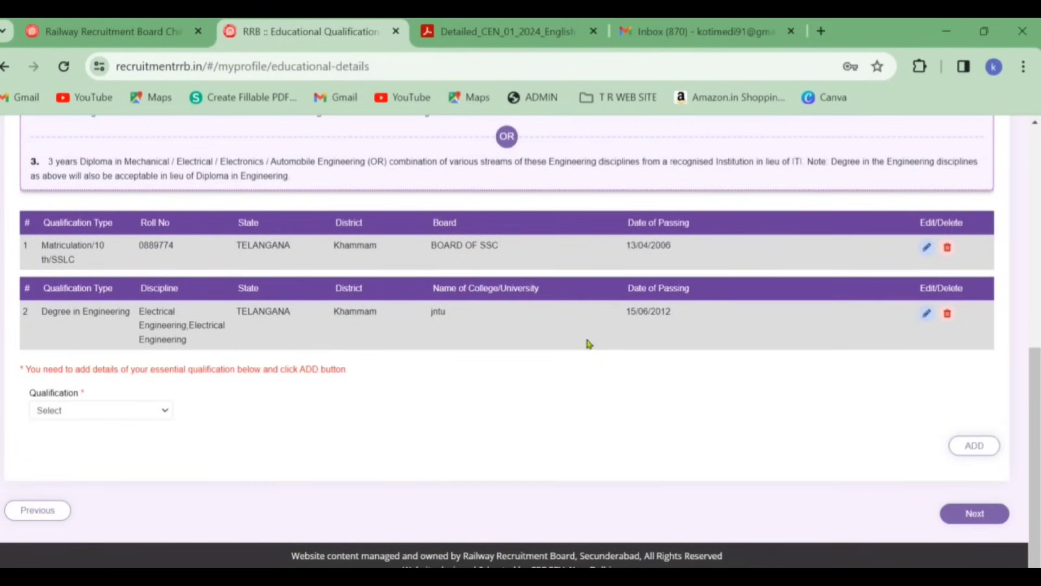
pyautogui.scroll(5, 726, 268)
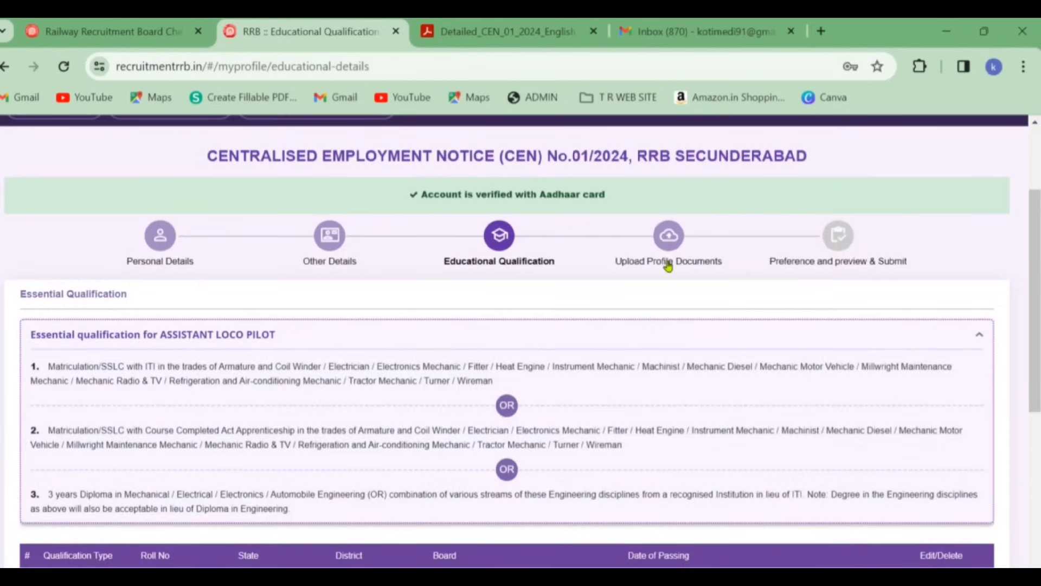
pyautogui.click(796, 262)
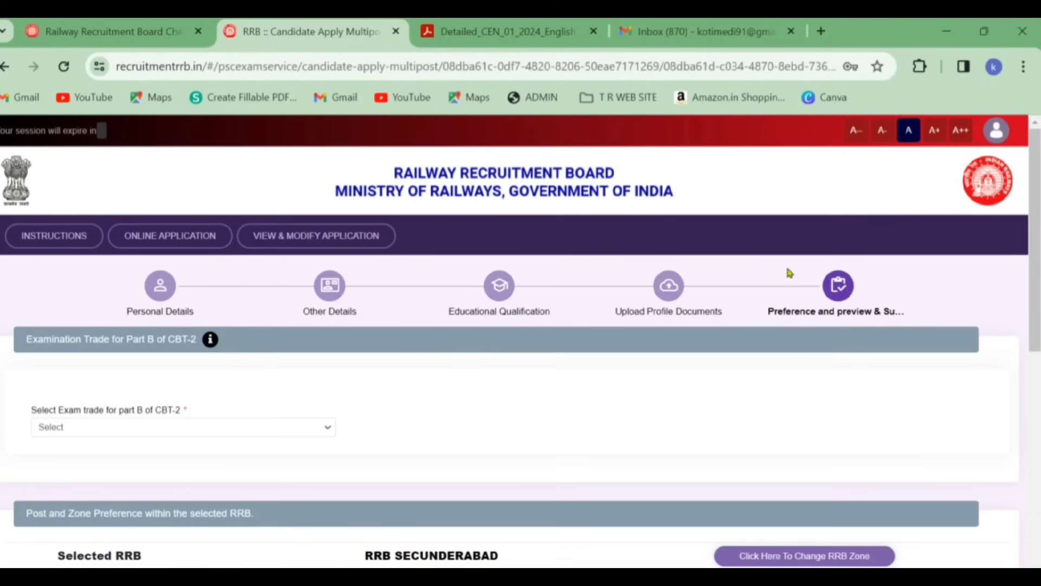
# Set the exam trade for part B of CBT-2 to Electrician.
pyautogui.click(113, 431)
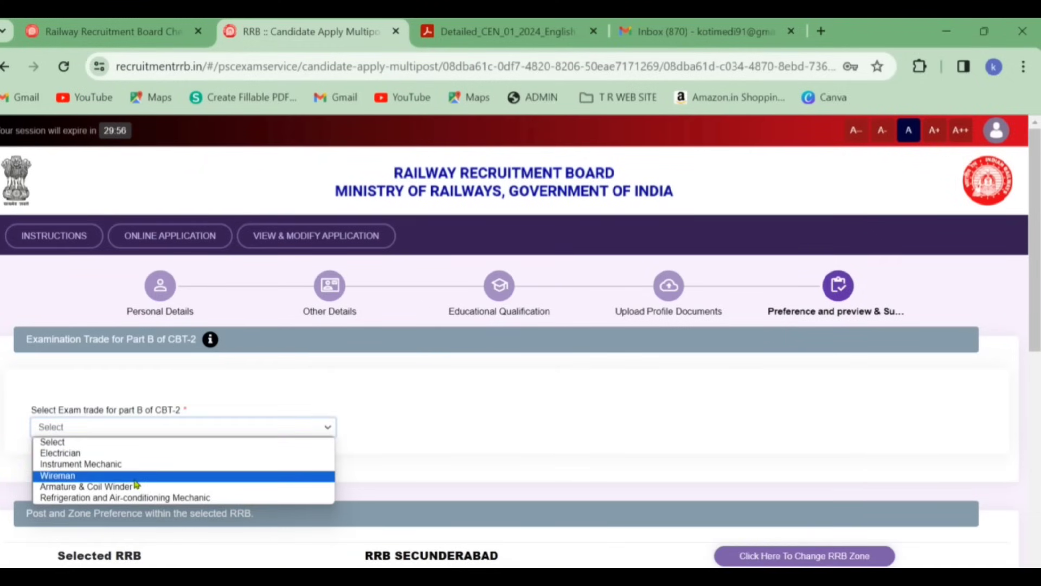
pyautogui.click(131, 475)
pyautogui.click(131, 426)
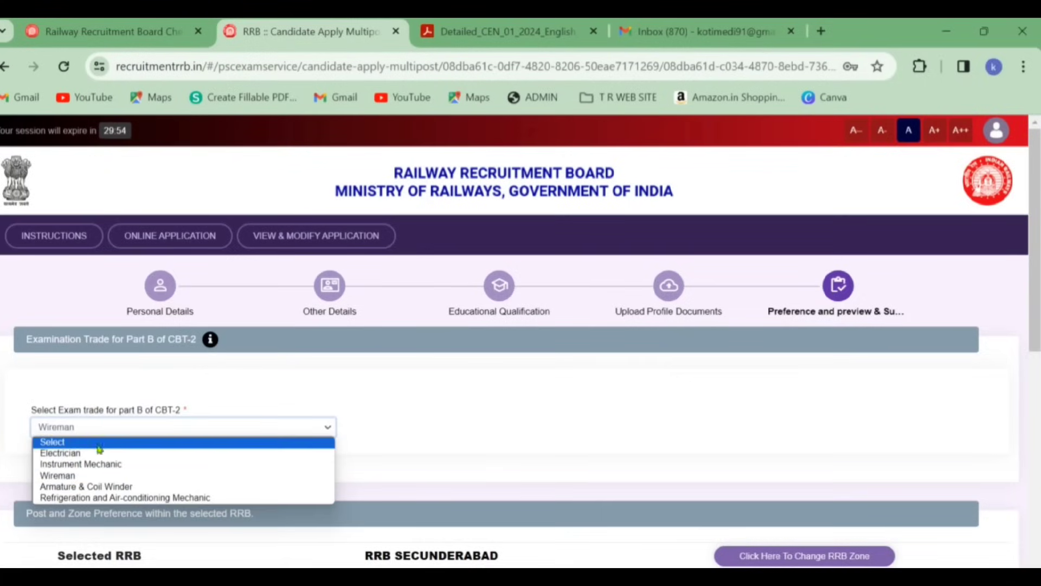
pyautogui.click(93, 454)
# Order the Assistant Loco Pilot zone preferences with ECoR first and SCR second, and confirm that the preference order has been checked.
pyautogui.scroll(-3, 171, 450)
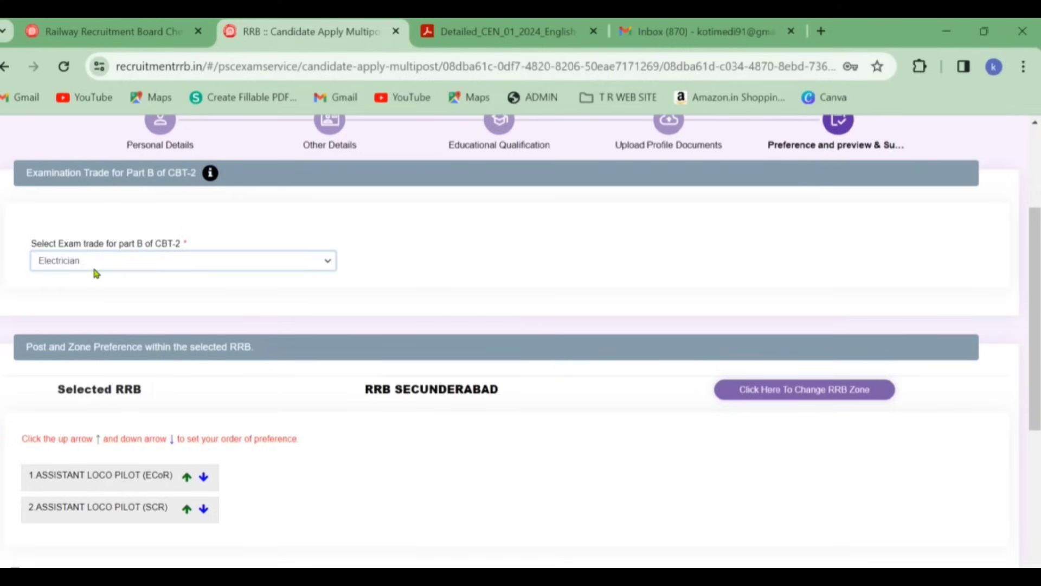
pyautogui.scroll(-2, 99, 274)
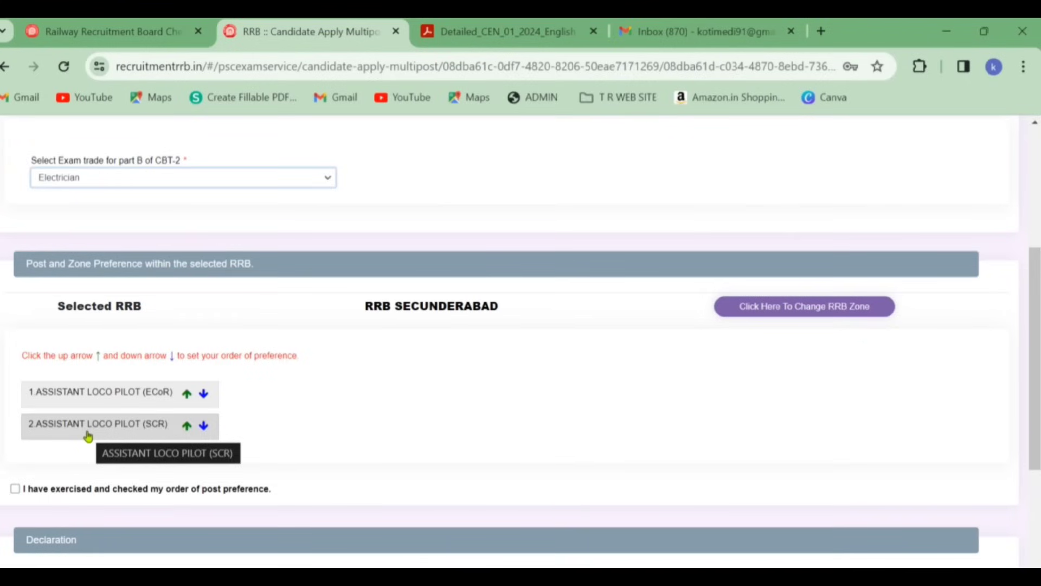
pyautogui.click(187, 426)
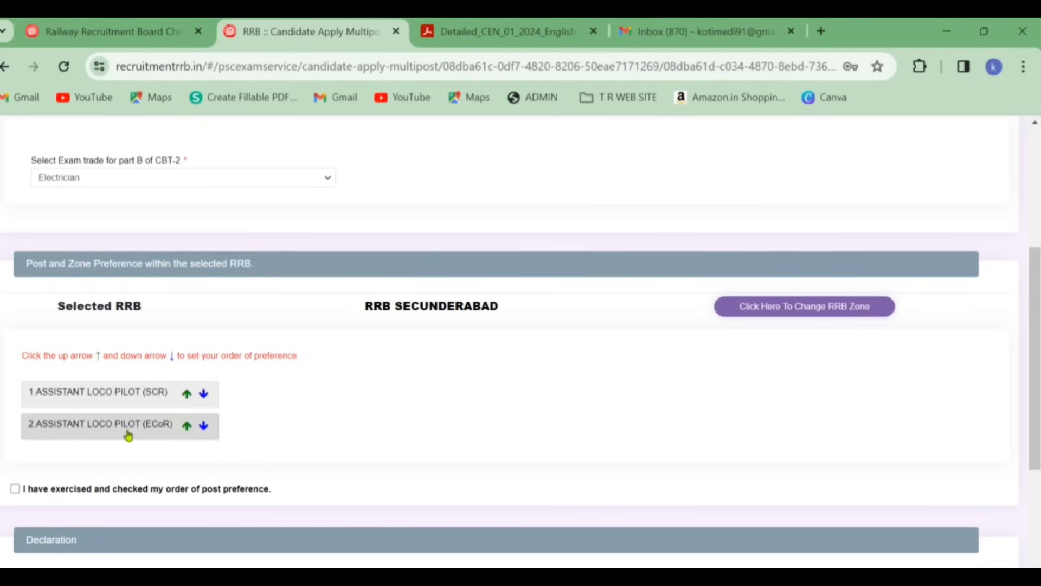
pyautogui.click(186, 426)
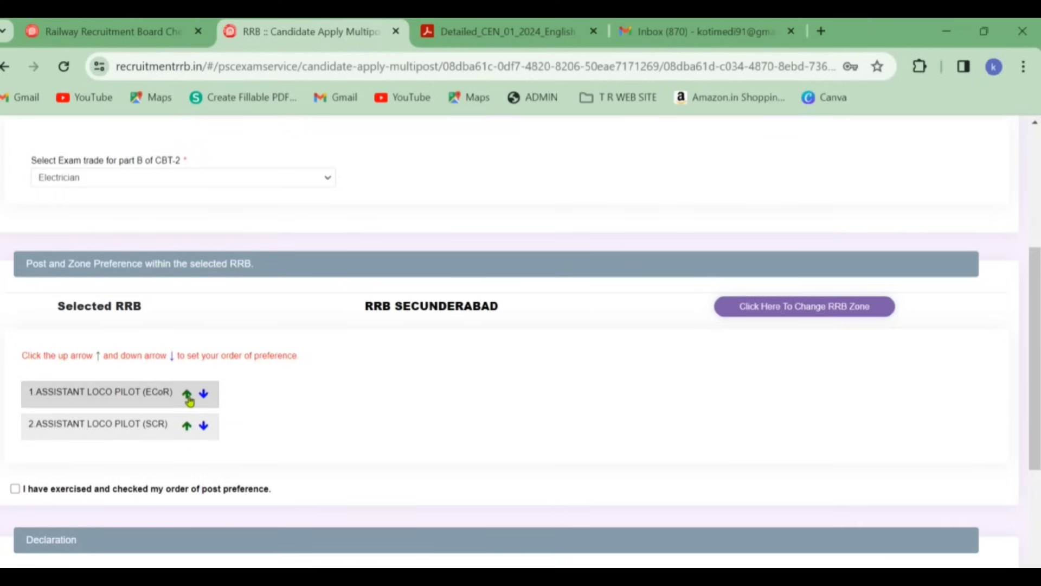
pyautogui.click(15, 489)
# Accept the eligibility declaration, enter Khammam as the place, and open the application preview.
pyautogui.scroll(-4, 279, 430)
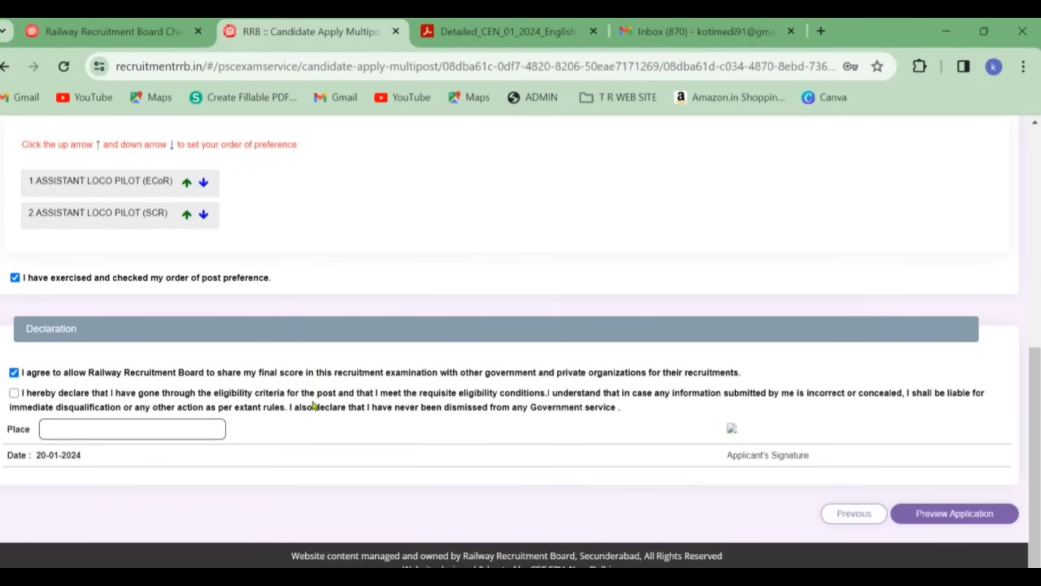
pyautogui.click(14, 392)
pyautogui.write('Khammam')
pyautogui.click(941, 515)
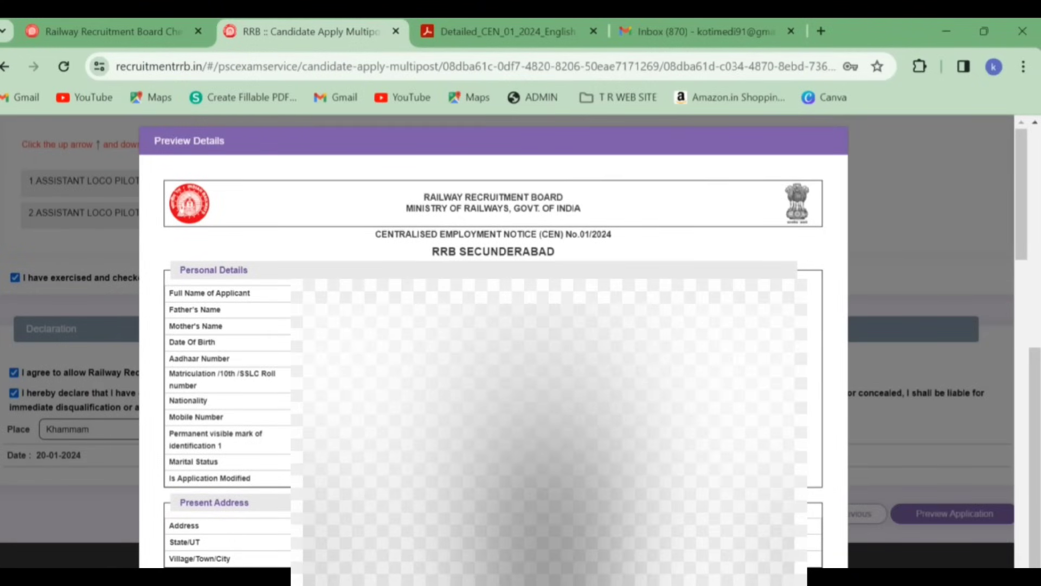
# Go through the application preview, mark the details as re-checked and correct, and submit the application.
pyautogui.scroll(-15, 490, 457)
pyautogui.click(388, 530)
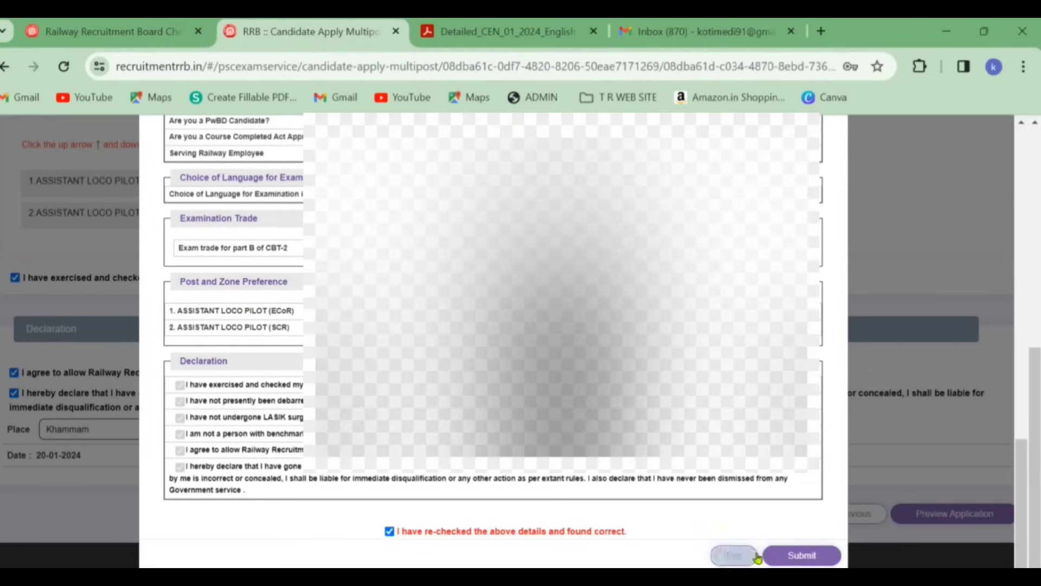
pyautogui.click(793, 556)
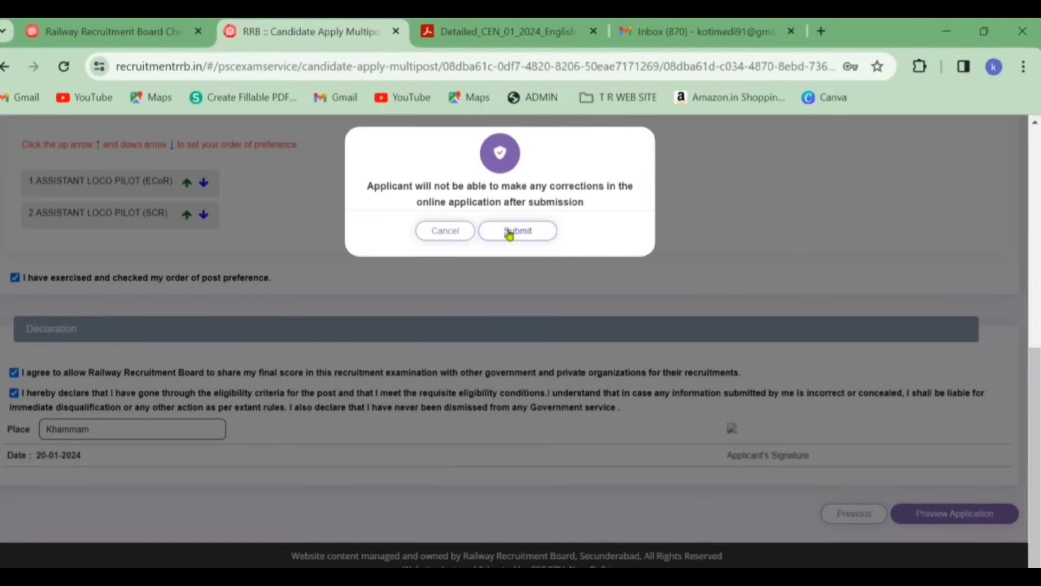
pyautogui.click(510, 232)
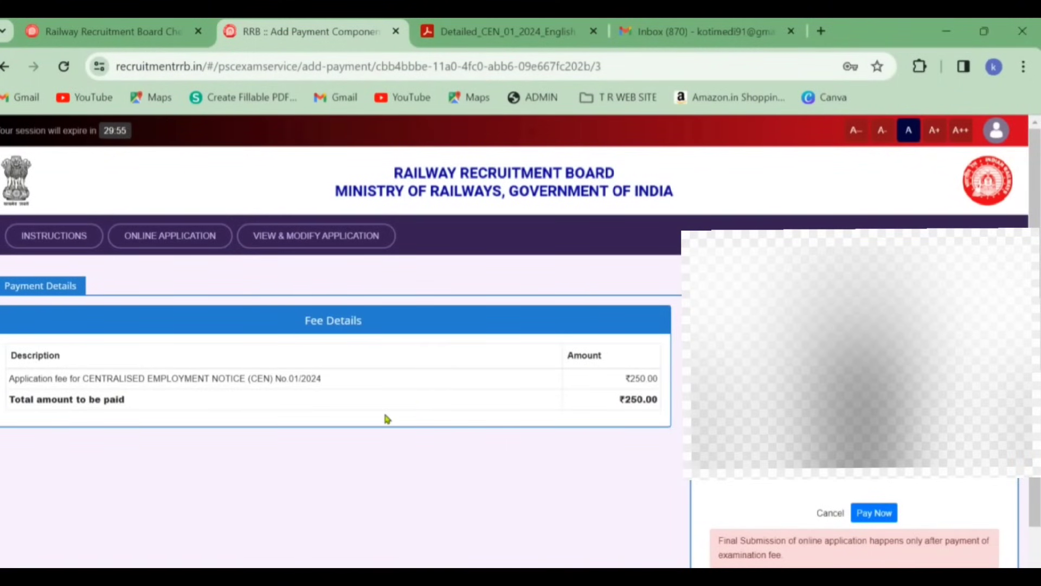
# Proceed to the application fee payment and choose UPI as the payment method.
pyautogui.scroll(-1, 386, 418)
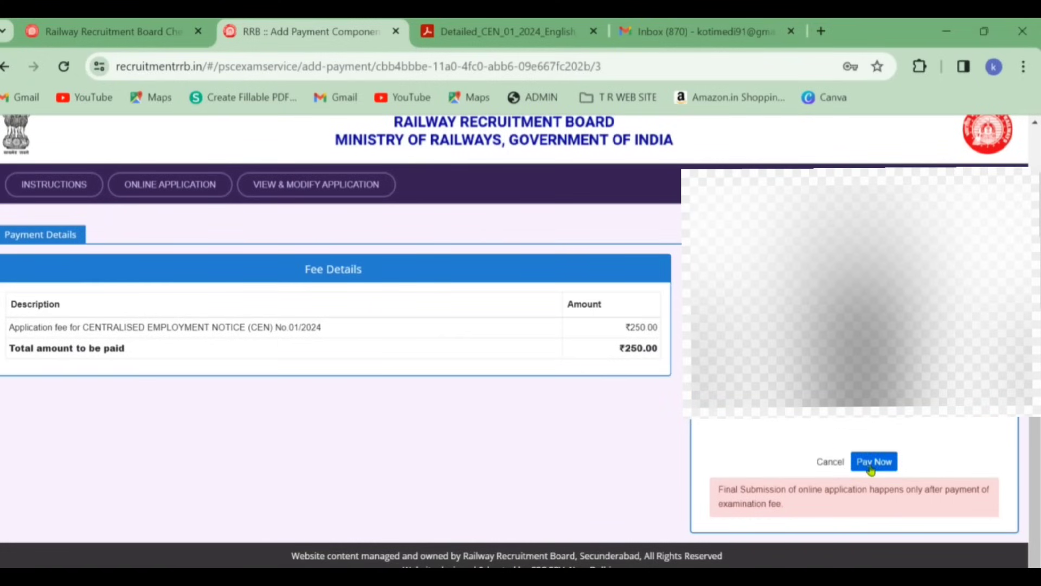
pyautogui.click(871, 464)
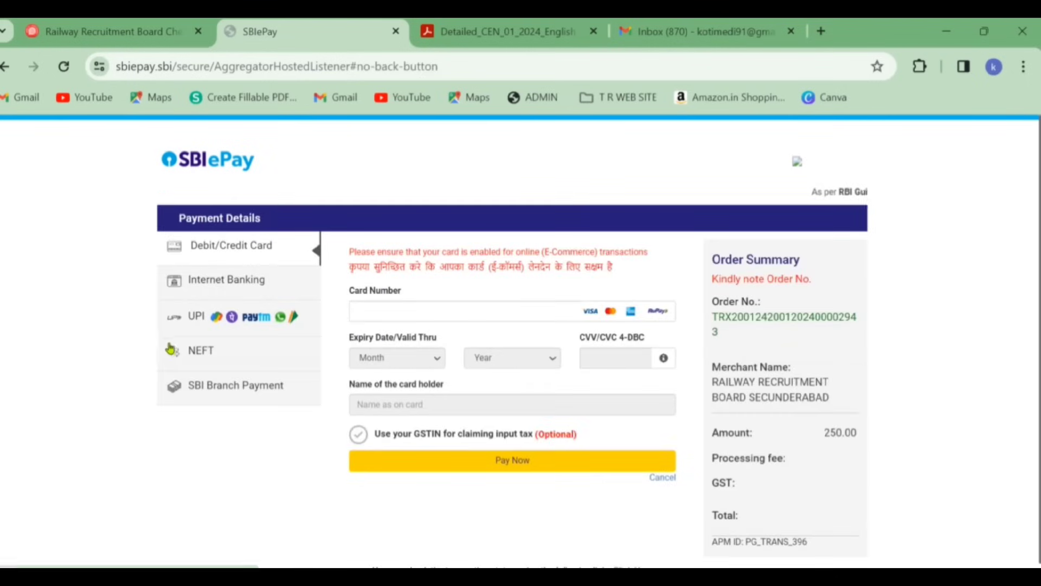
pyautogui.click(233, 323)
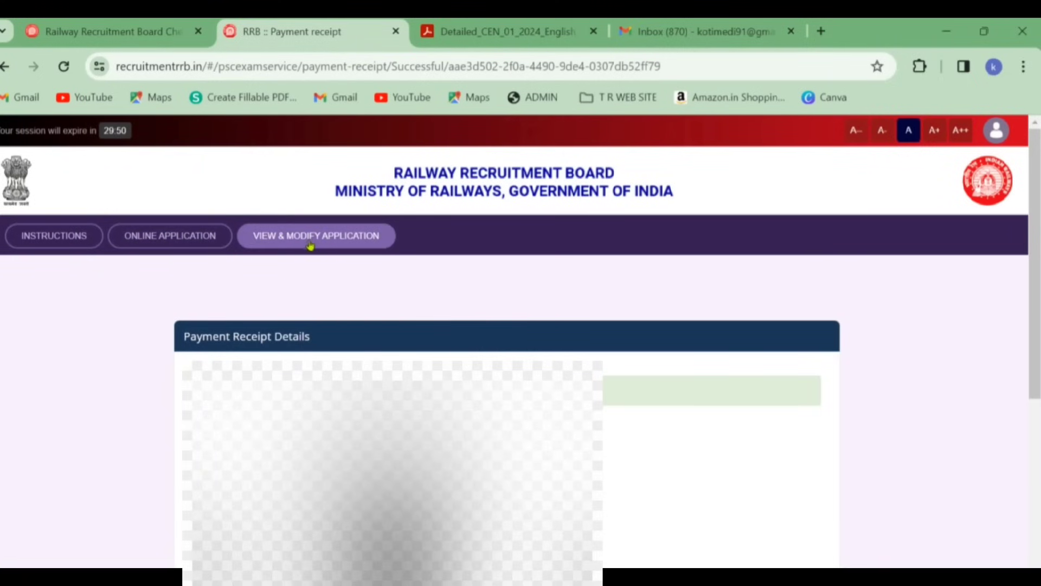
# Open the submitted Assistant Loco Pilot application from the candidate's application list and review its details.
pyautogui.click(328, 246)
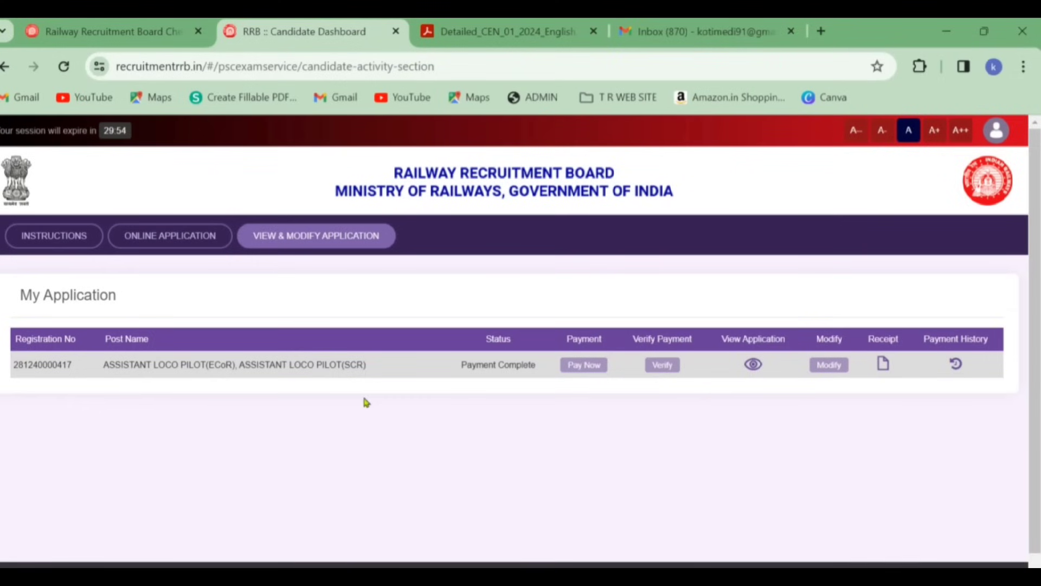
pyautogui.click(754, 364)
pyautogui.scroll(-2, 754, 363)
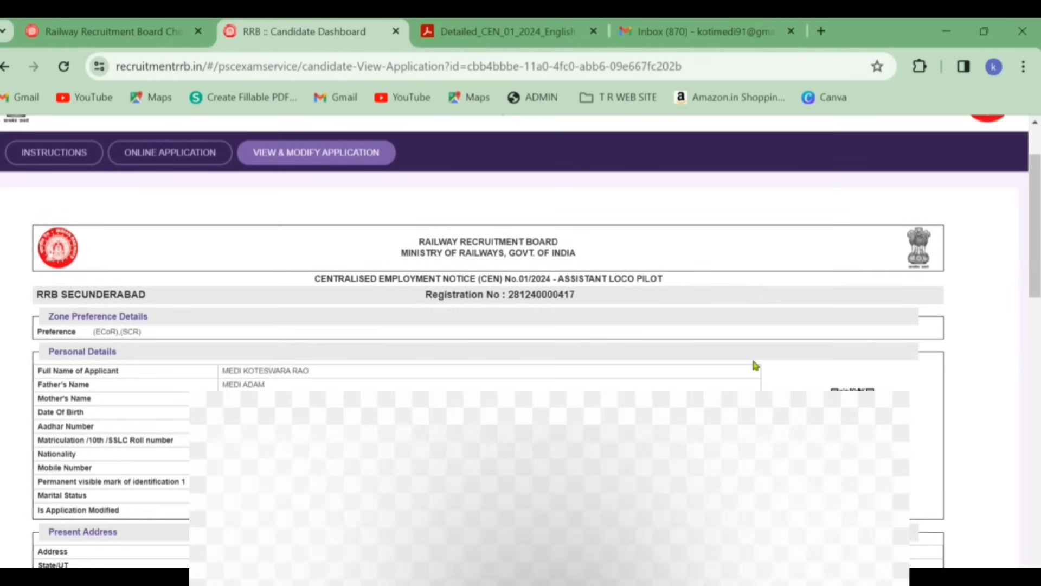
pyautogui.scroll(2, 754, 364)
pyautogui.scroll(-10, 751, 357)
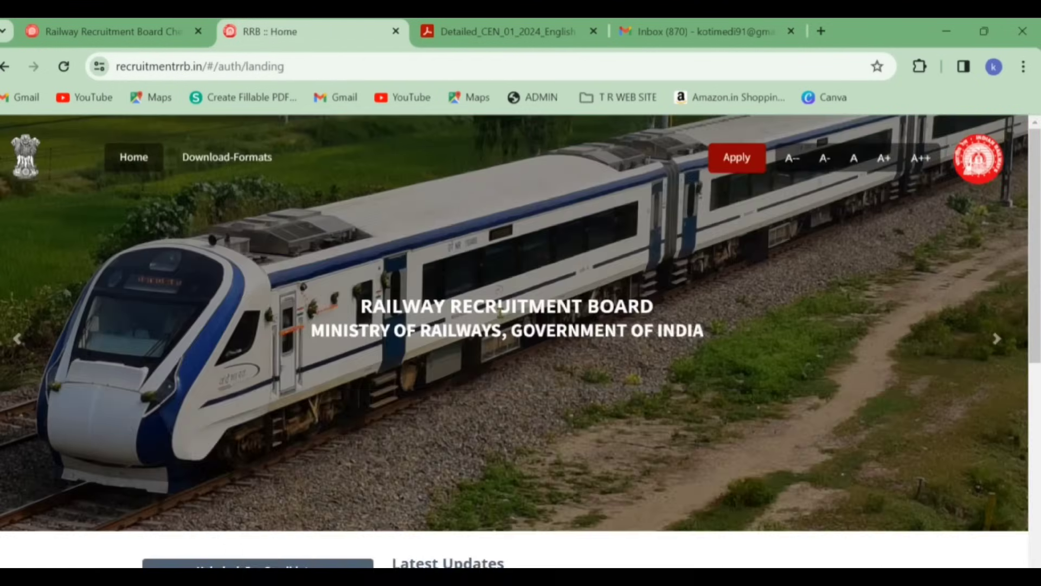
# Check the latest updates on the recruitment home page for the Assistant Loco Pilot application closing date.
pyautogui.scroll(-5, 502, 305)
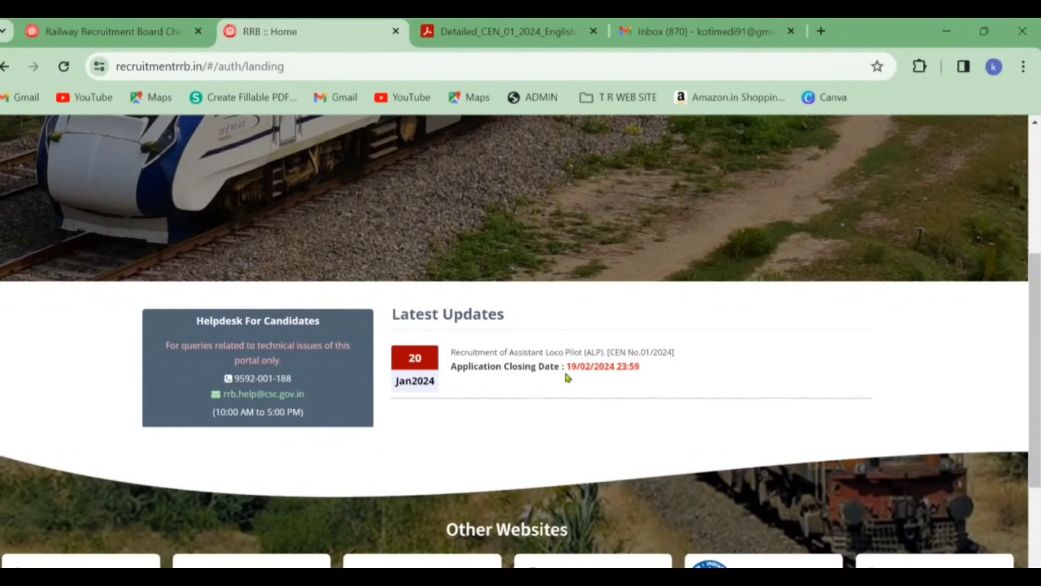
pyautogui.scroll(5, 566, 378)
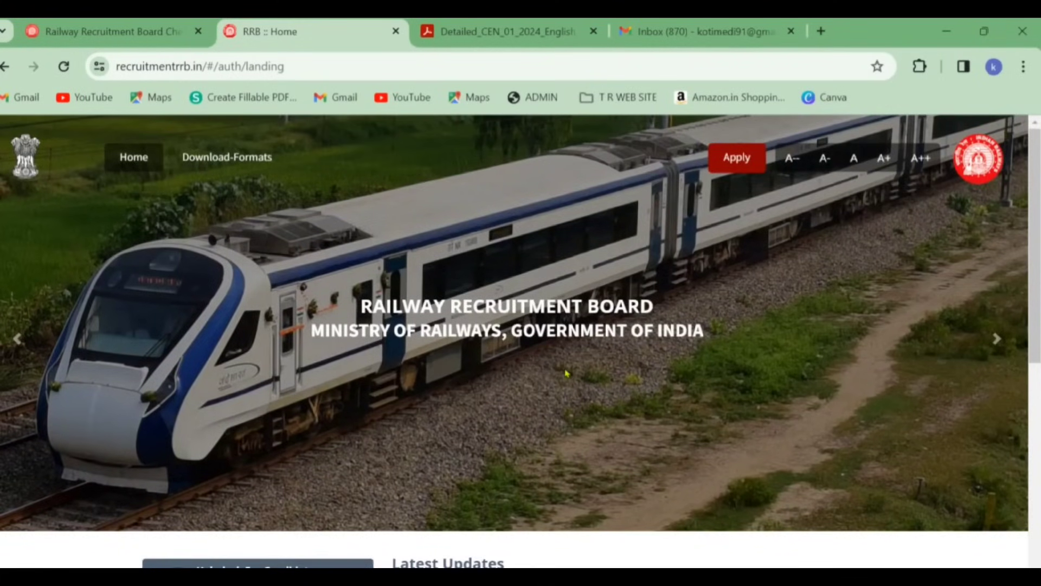